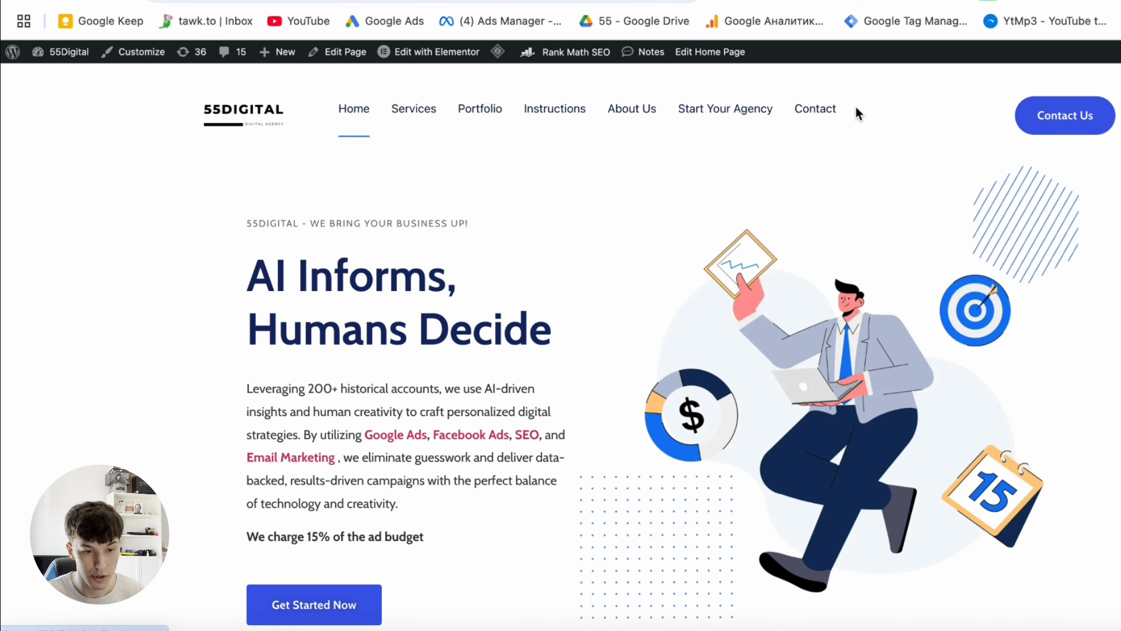
click(1055, 123)
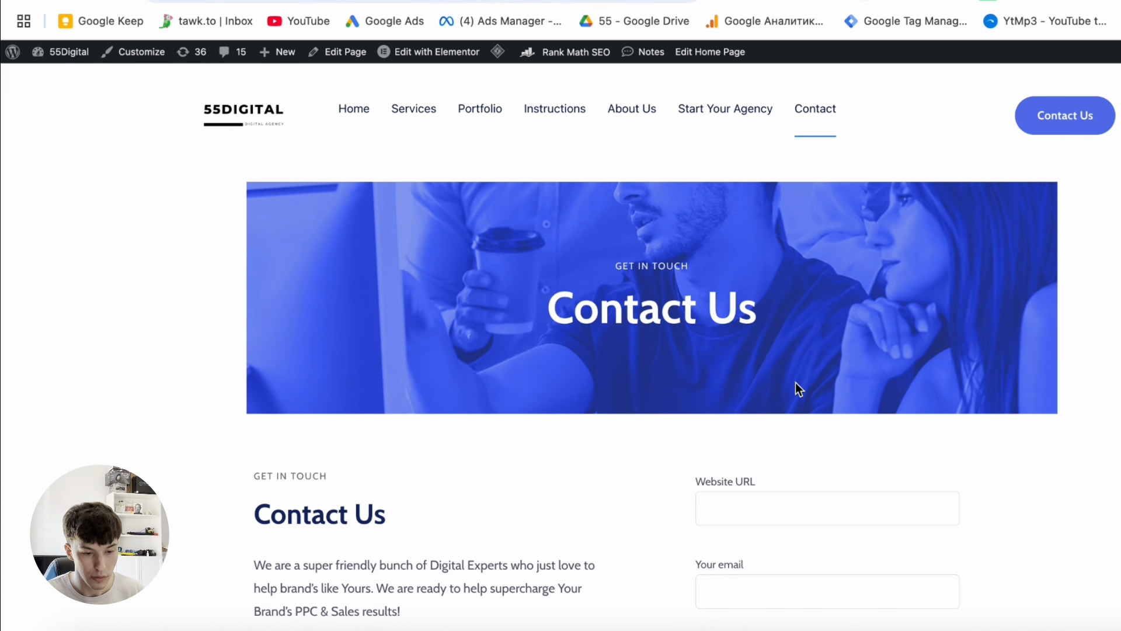
scroll(795, 383, down, 4)
click(735, 294)
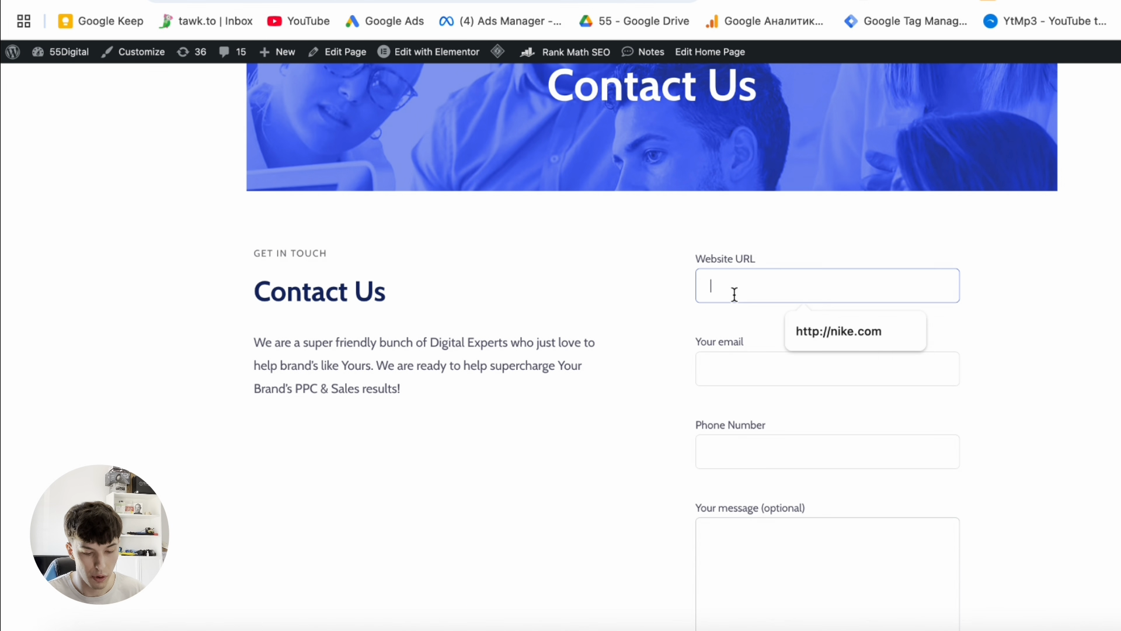
click(815, 327)
click(736, 366)
click(856, 412)
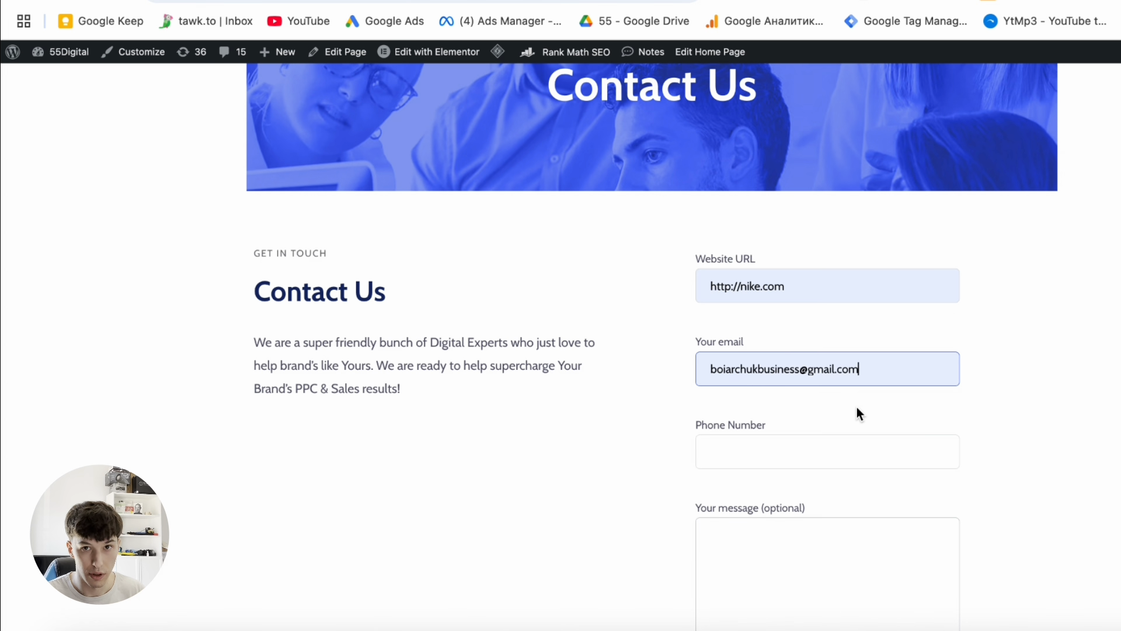
Enter the phone number and the message "testing", submit the contact form, and highlight the onboarding page's address.
click(759, 444)
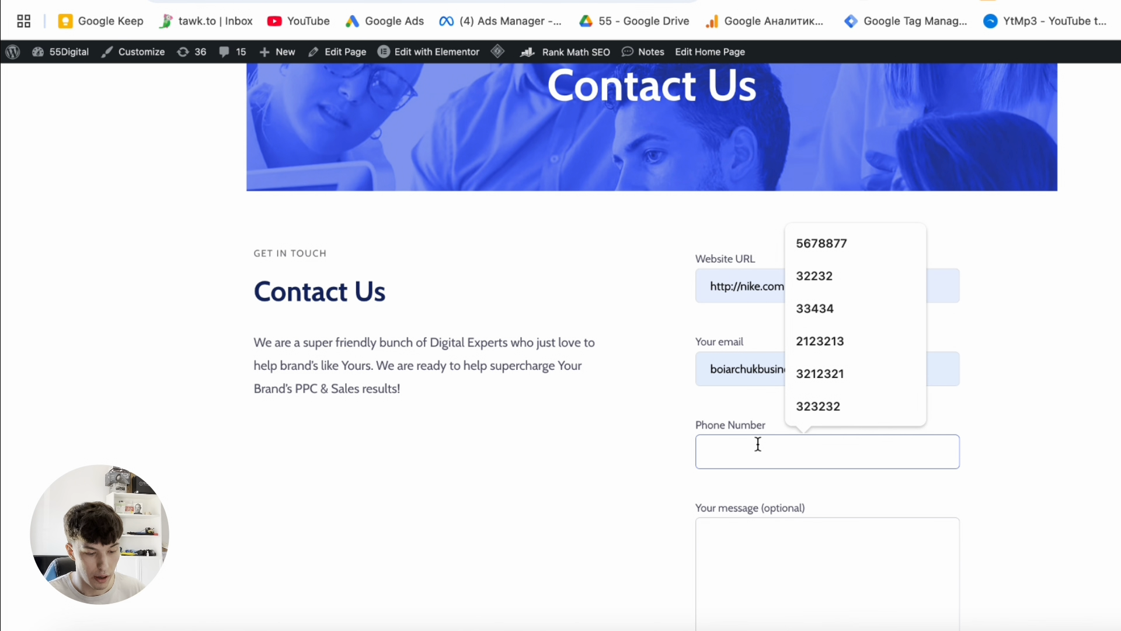
text(11122233)
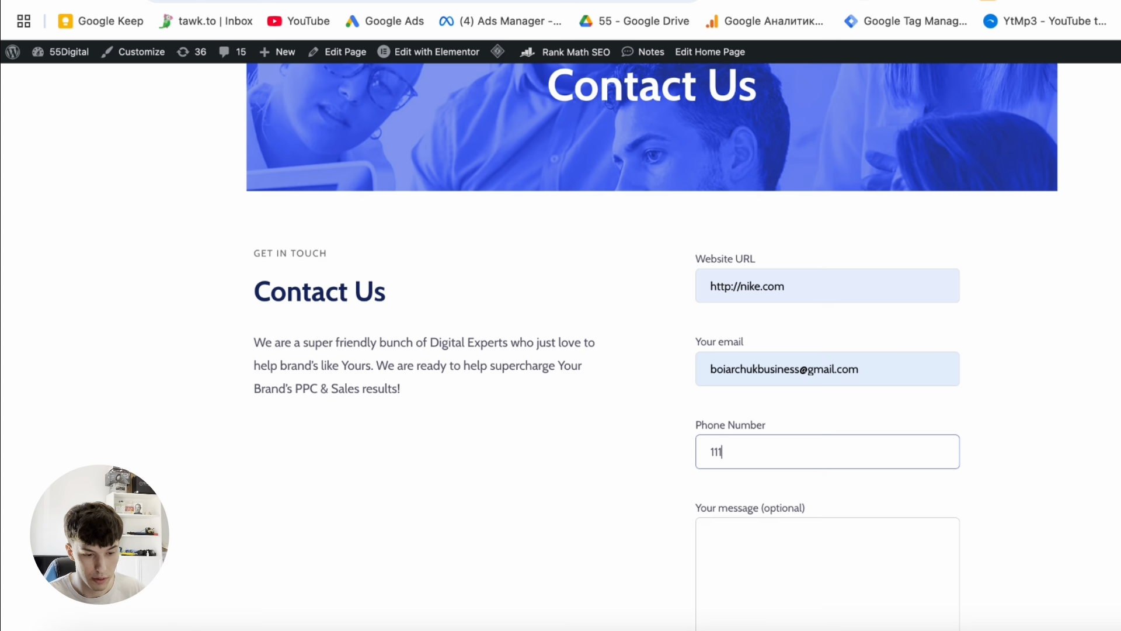
text(3)
click(771, 575)
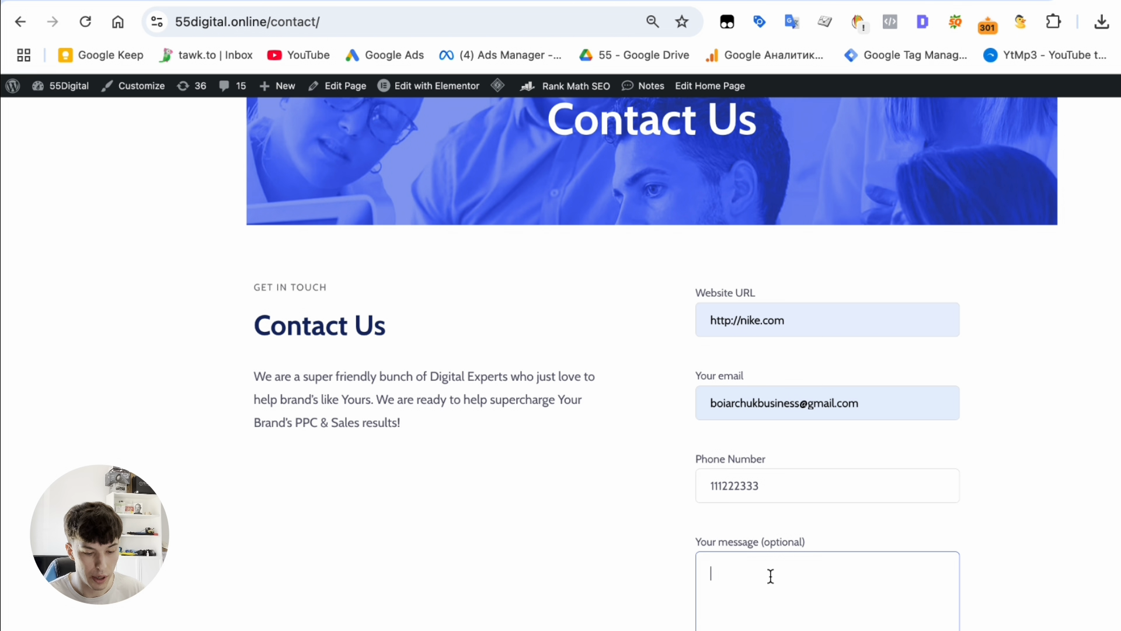
text(testing)
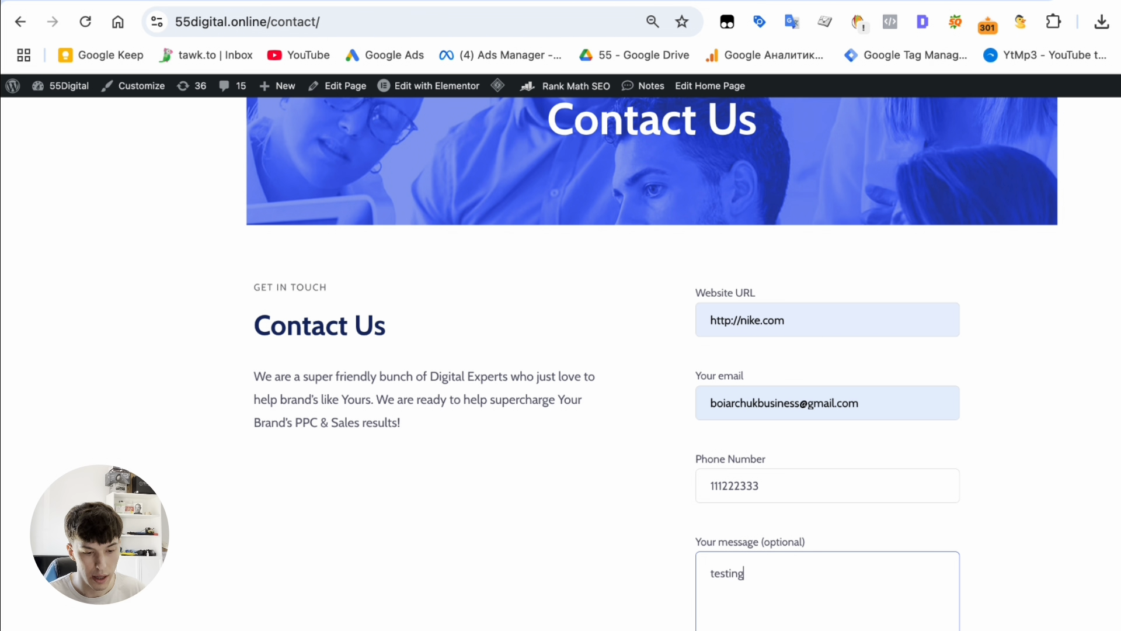
scroll(770, 488, down, 5)
click(771, 489)
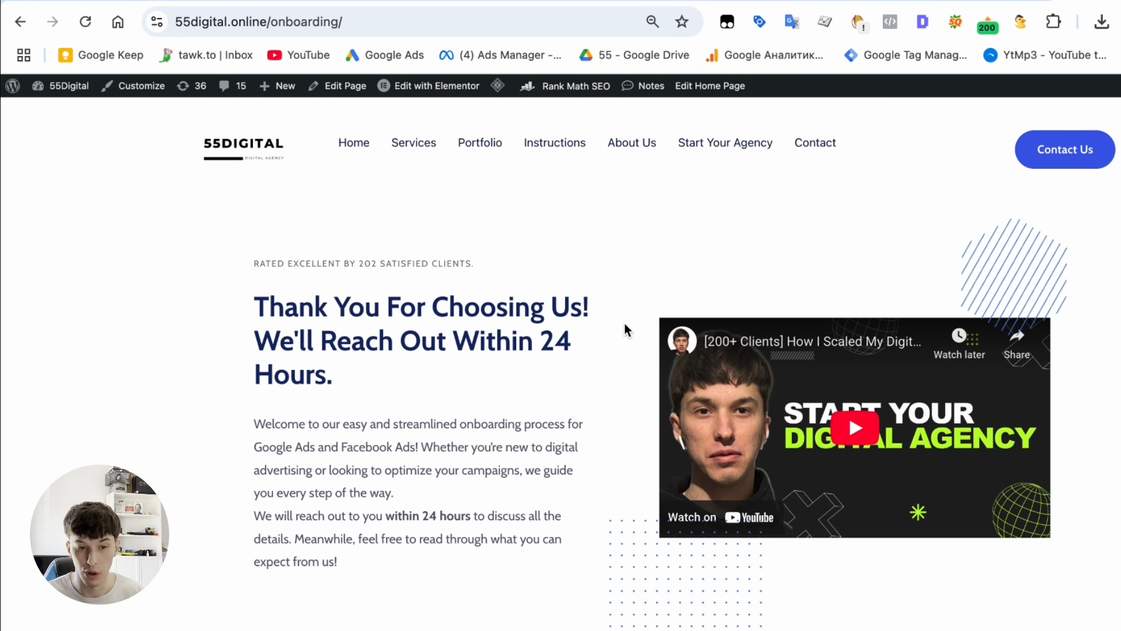
click(409, 21)
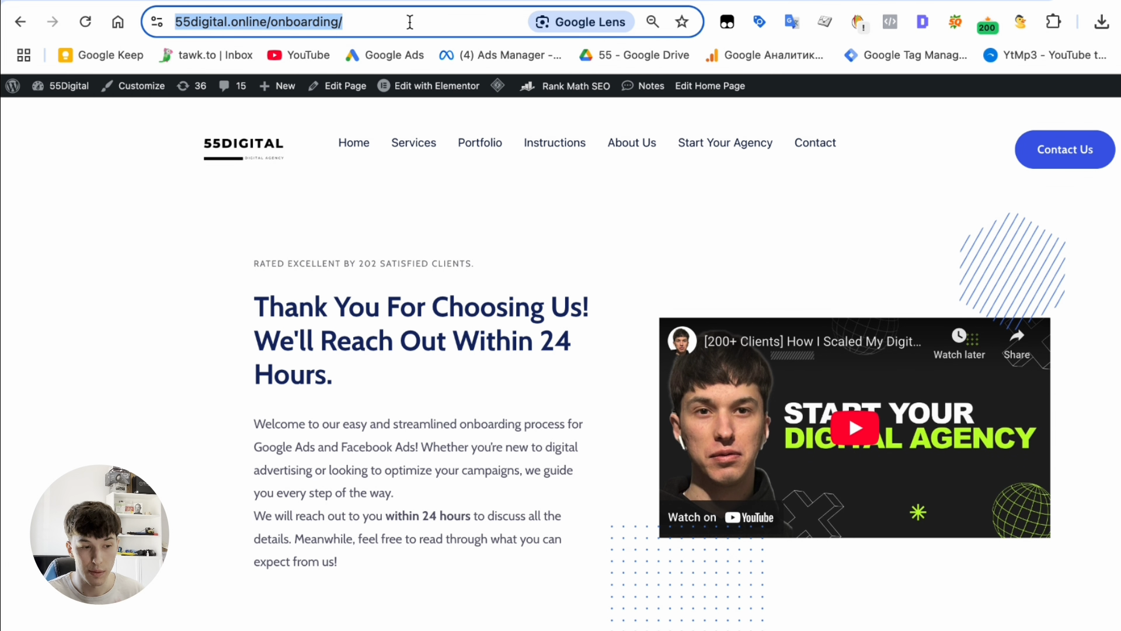
Switch to Google Tag Manager, examine the container's head and body installation snippets, and close the installation instructions.
key(ctrl+Tab)
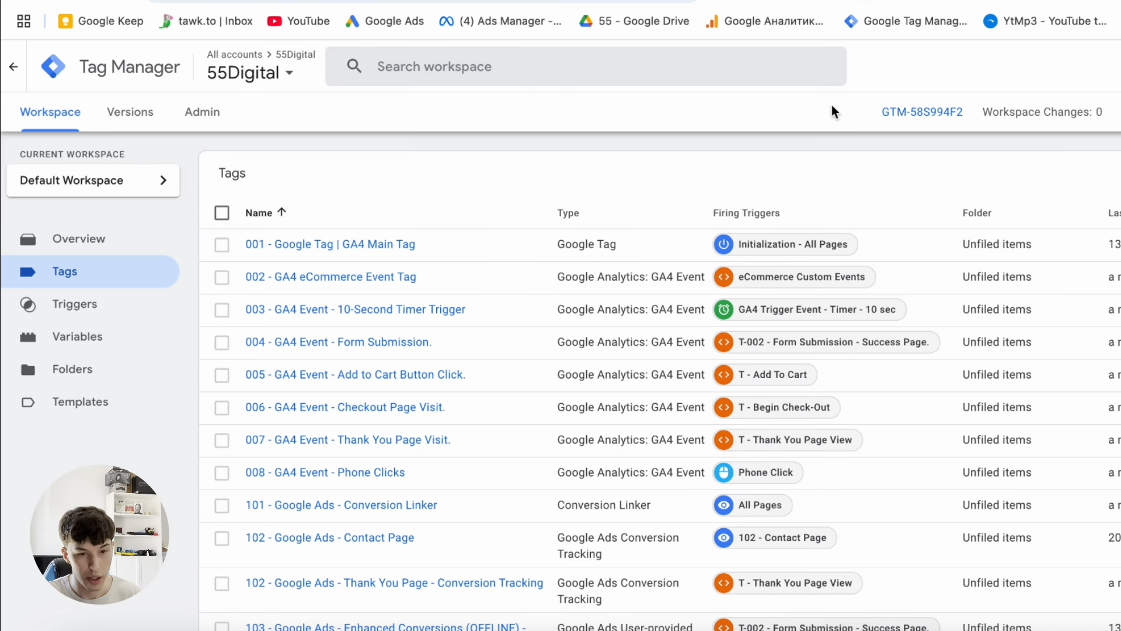
click(922, 113)
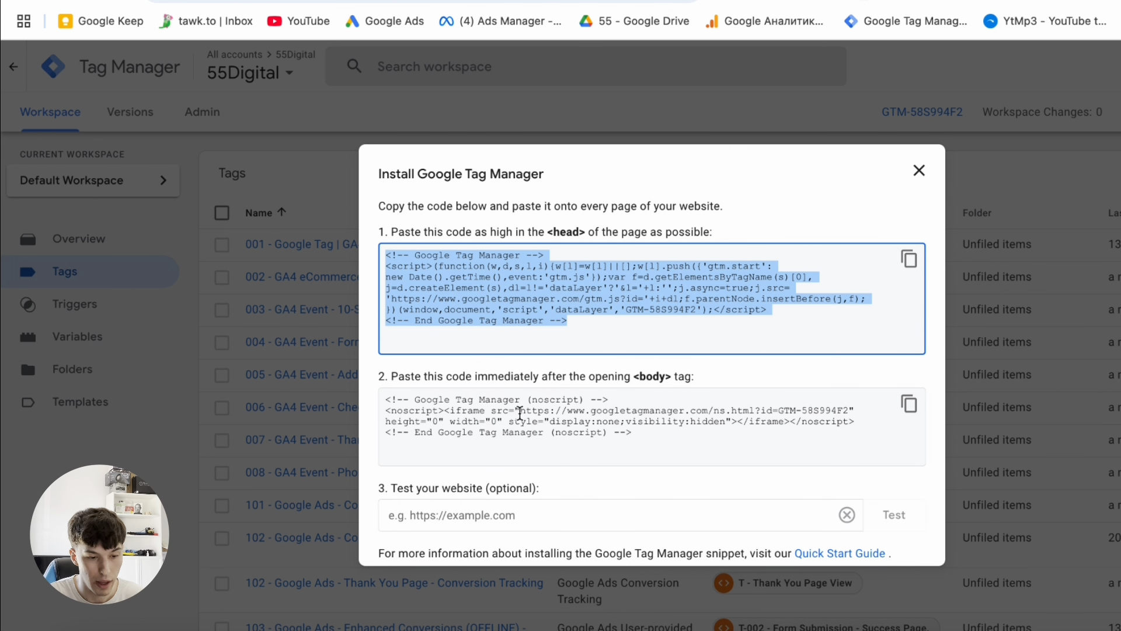
click(603, 427)
drag(648, 436, 383, 399)
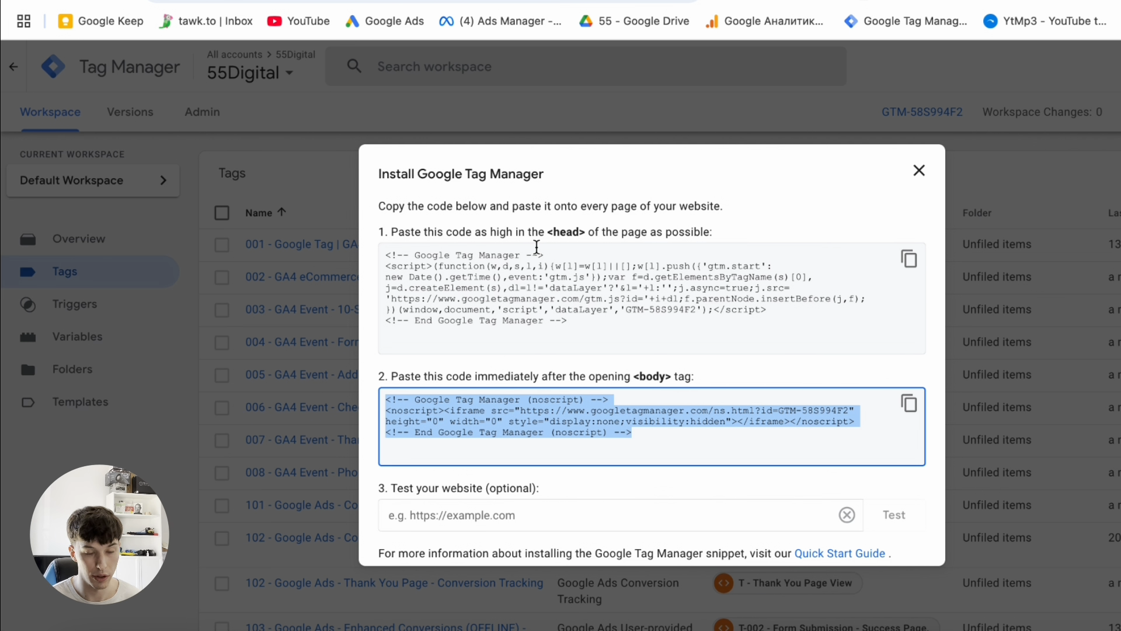
click(918, 171)
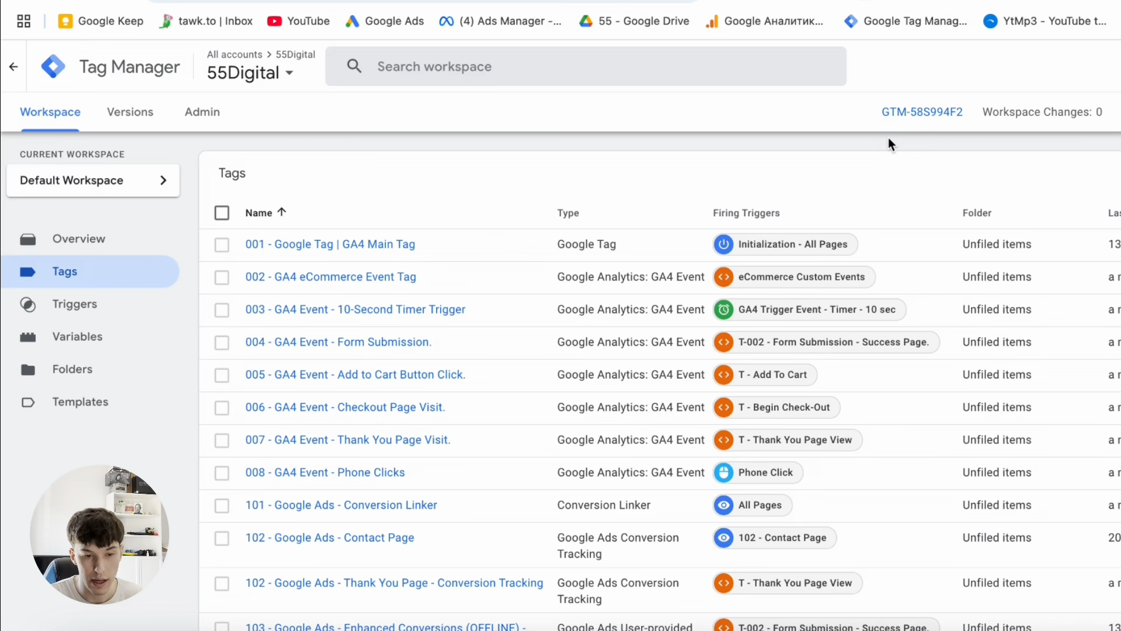
Highlight the container ID, switch to the WordPress dashboard, and open the Google Tag Manager plugin's settings.
drag(880, 112, 961, 120)
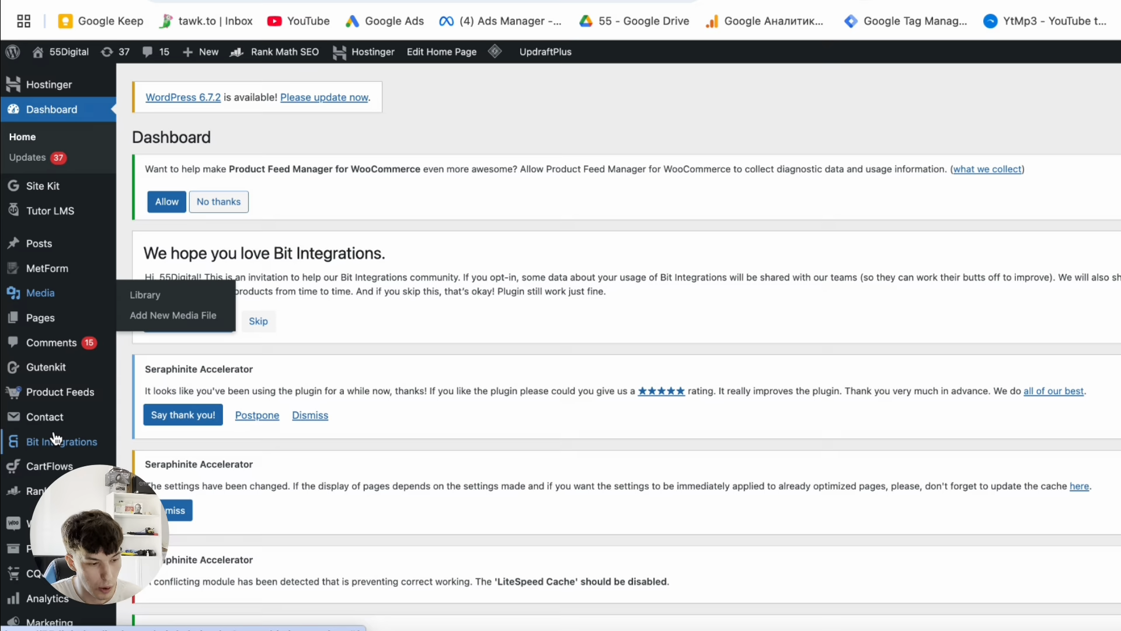
scroll(55, 437, down, 3)
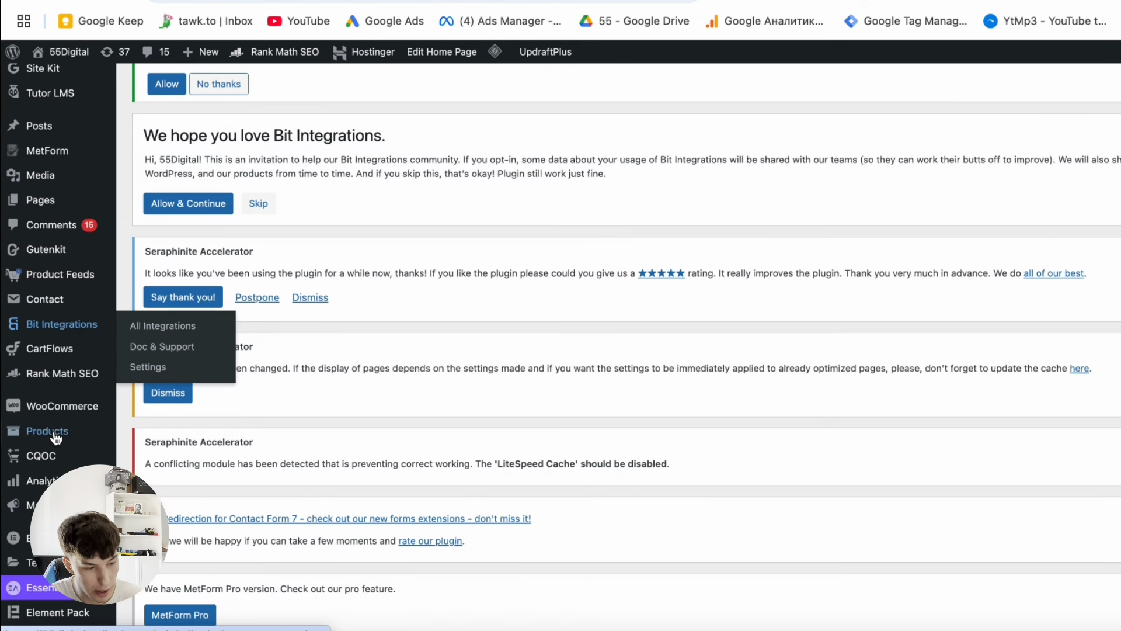
scroll(56, 438, down, 5)
mouse_move(57, 433)
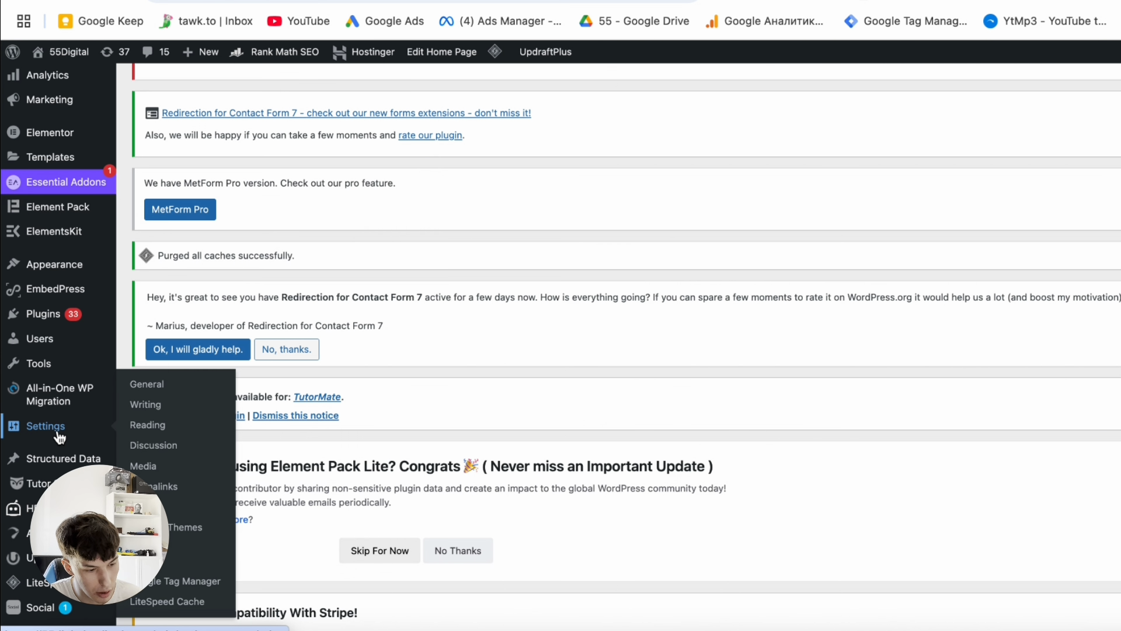
click(175, 581)
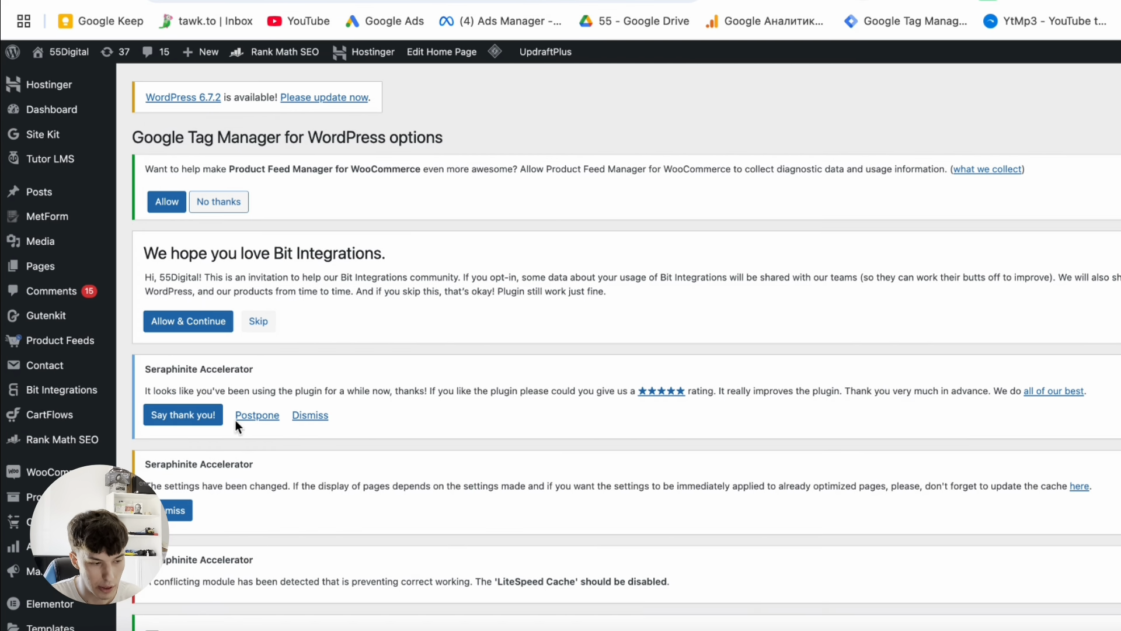
Highlight the Google Tag Manager ID in the plugin's general options to check it.
scroll(404, 363, down, 15)
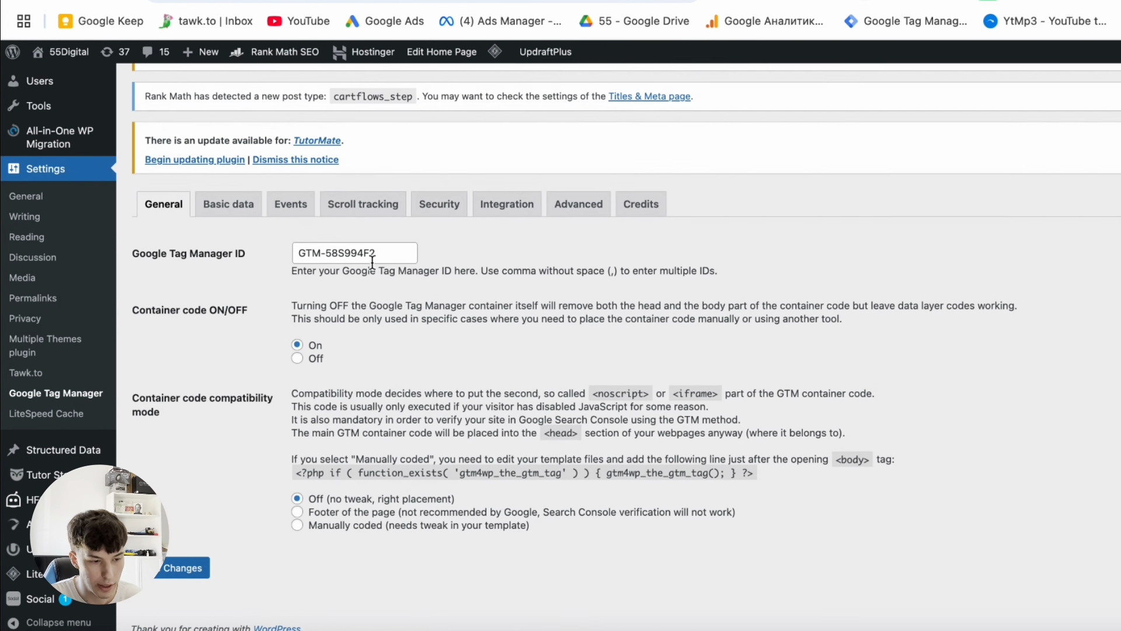
click(372, 254)
triple_click(392, 256)
click(393, 256)
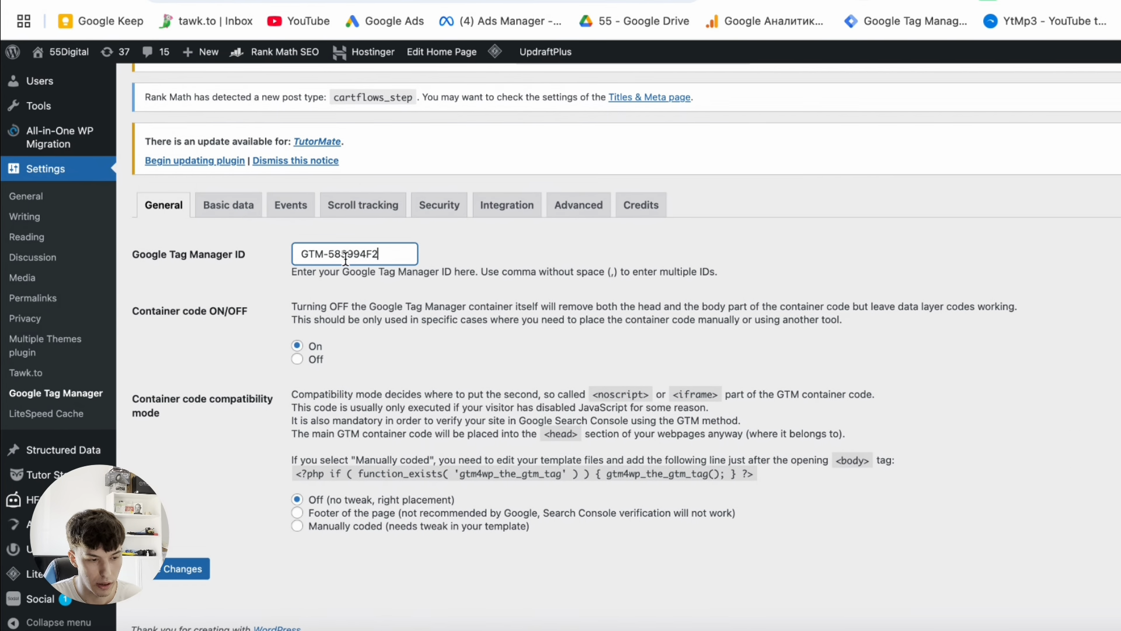
triple_click(389, 255)
click(443, 339)
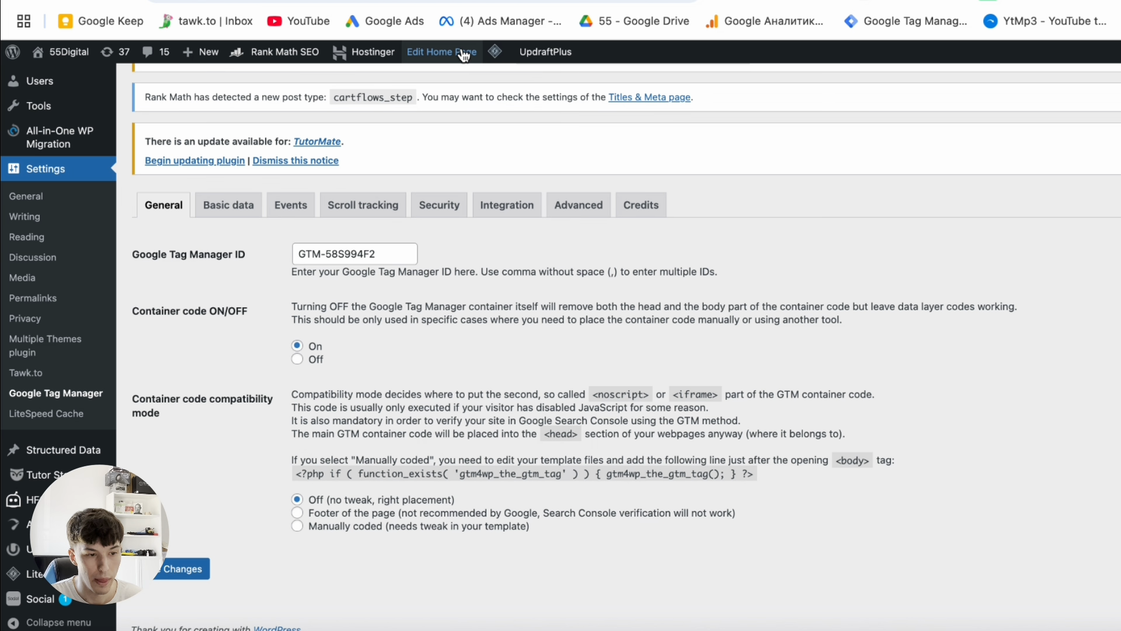
Switch back to Google Tag Manager and review the workspace's full list of tags and their firing triggers.
click(467, 1)
click(845, 111)
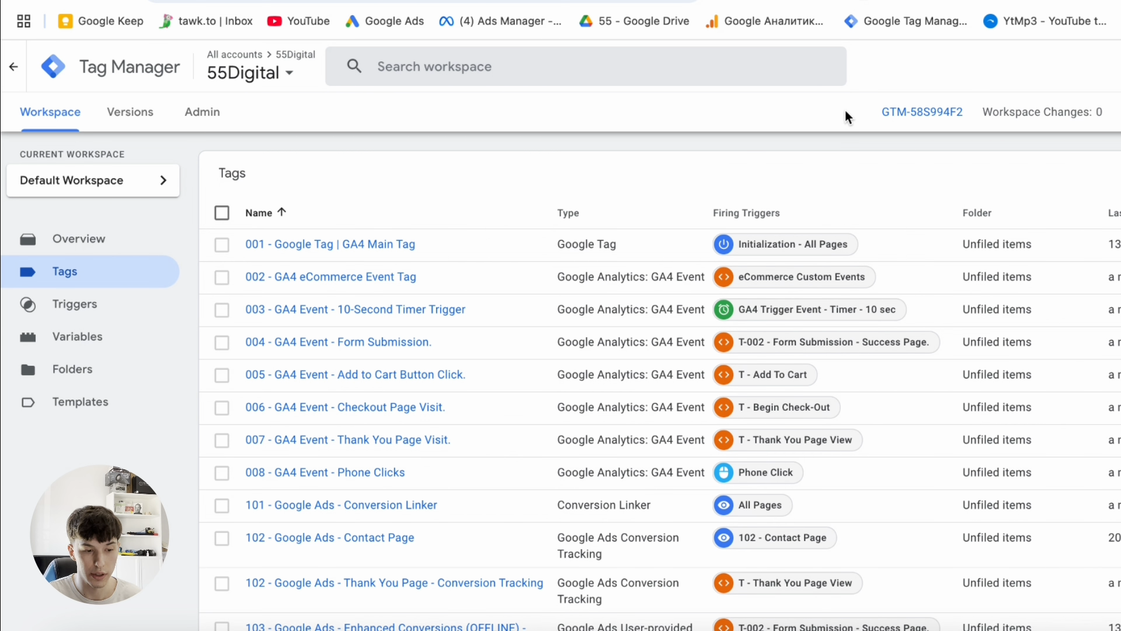
scroll(501, 380, down, 5)
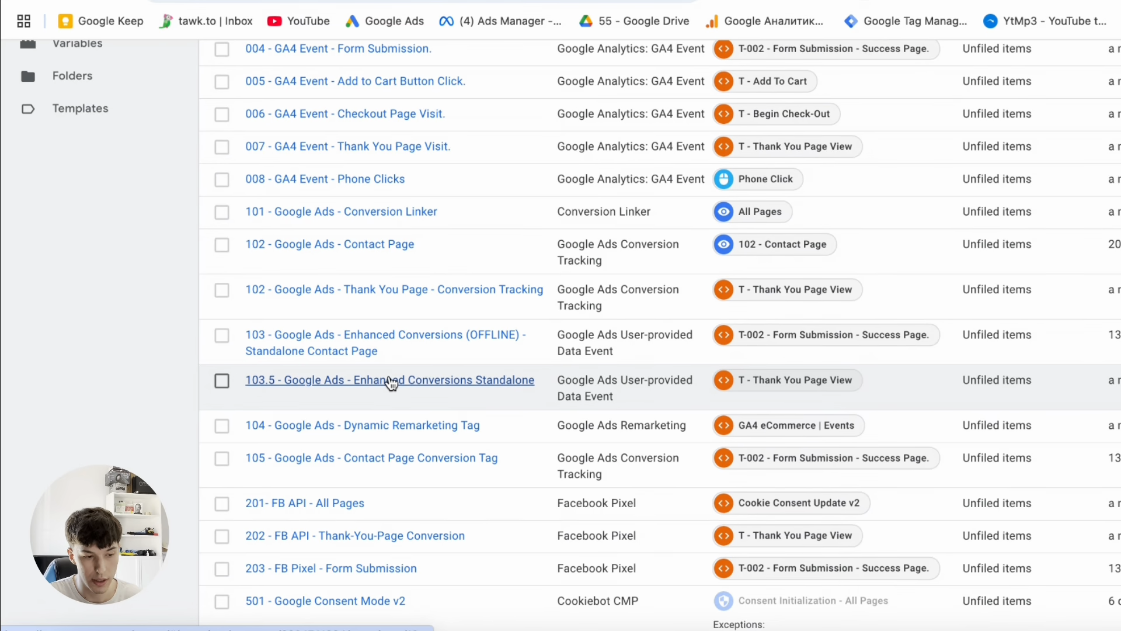
scroll(390, 383, down, 2)
scroll(353, 290, up, 6)
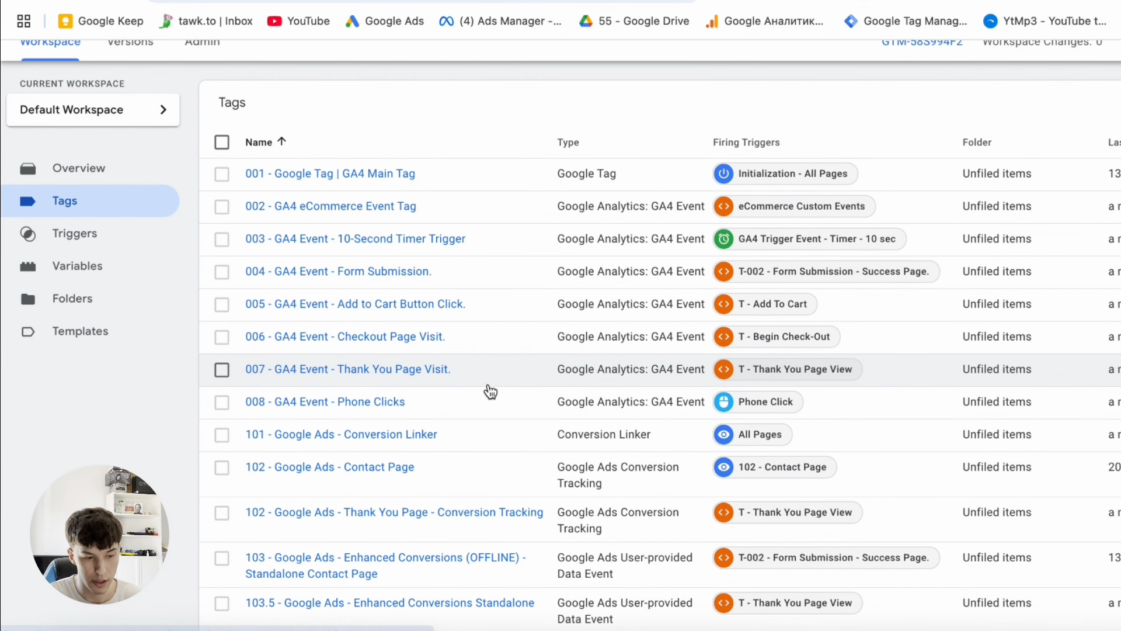
scroll(490, 391, down, 8)
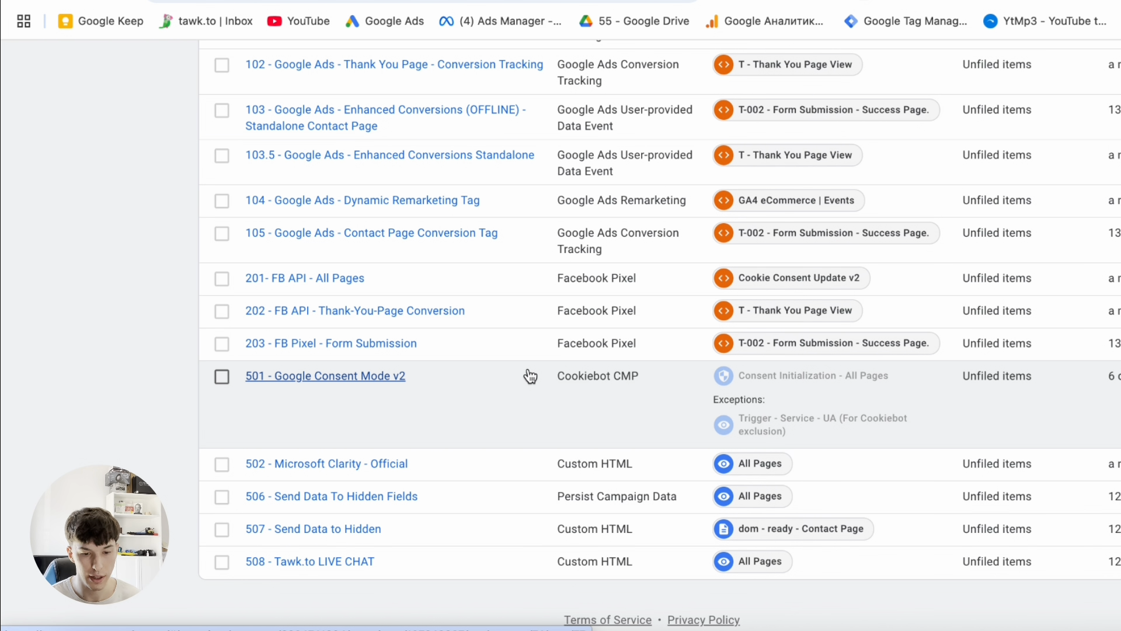
Switch to Google Ads and open the conversions summary of the account's goals.
click(444, 0)
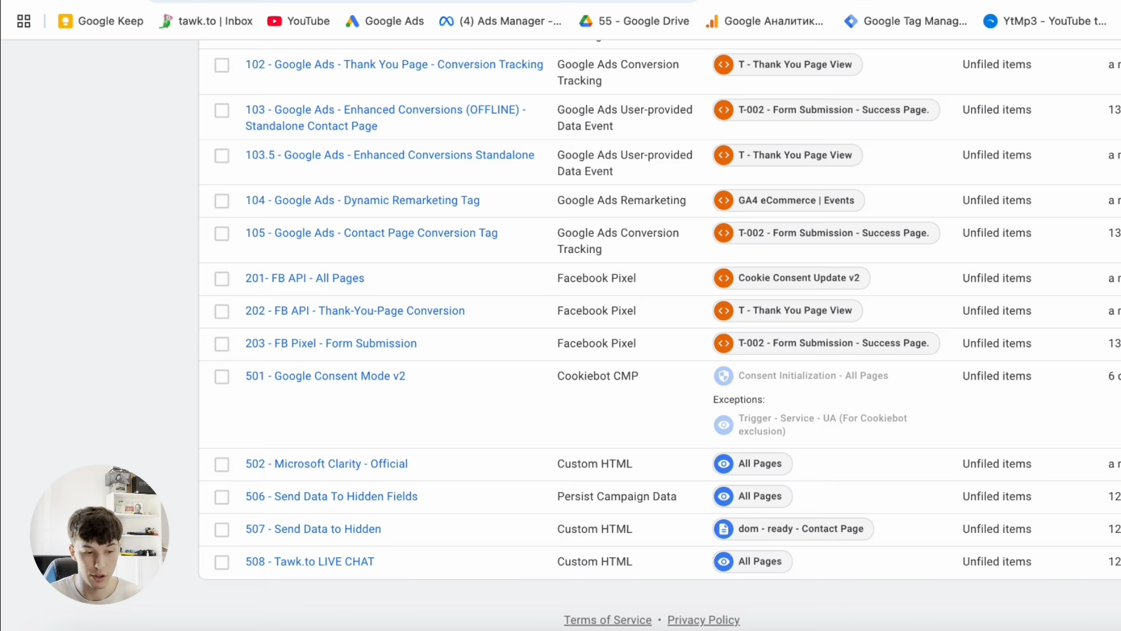
scroll(502, 169, up, 3)
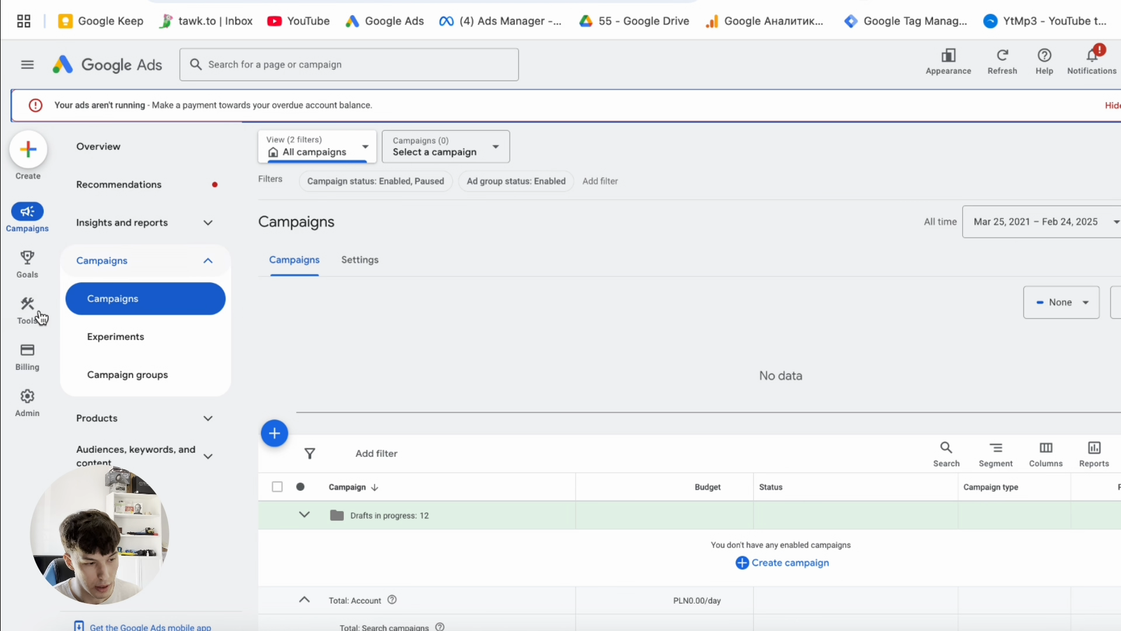
mouse_move(29, 307)
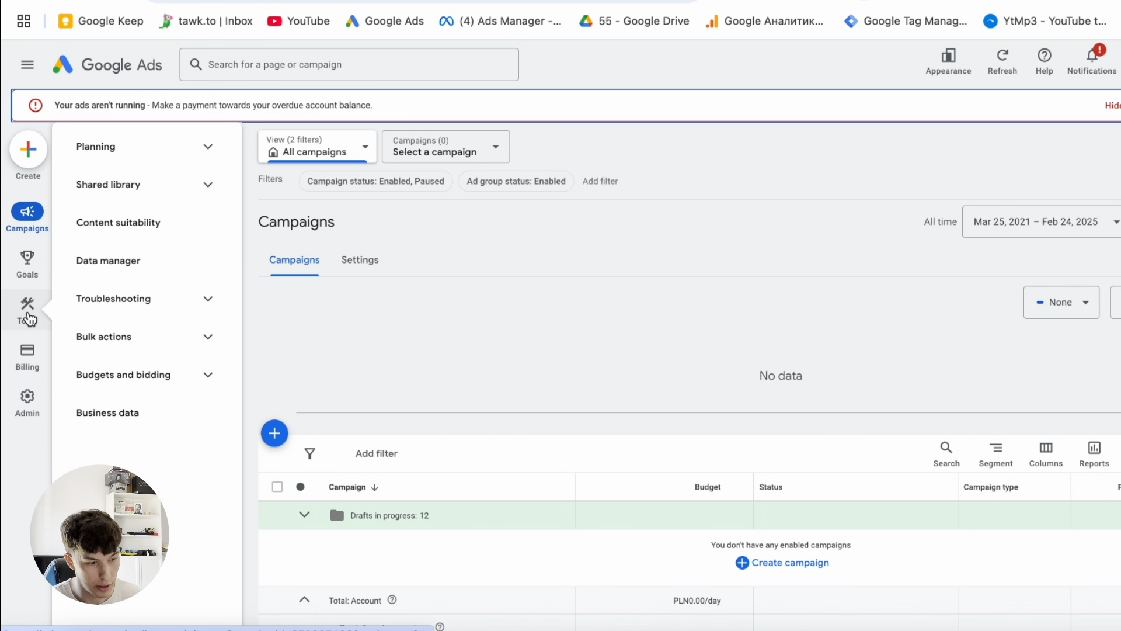
click(162, 194)
mouse_move(27, 266)
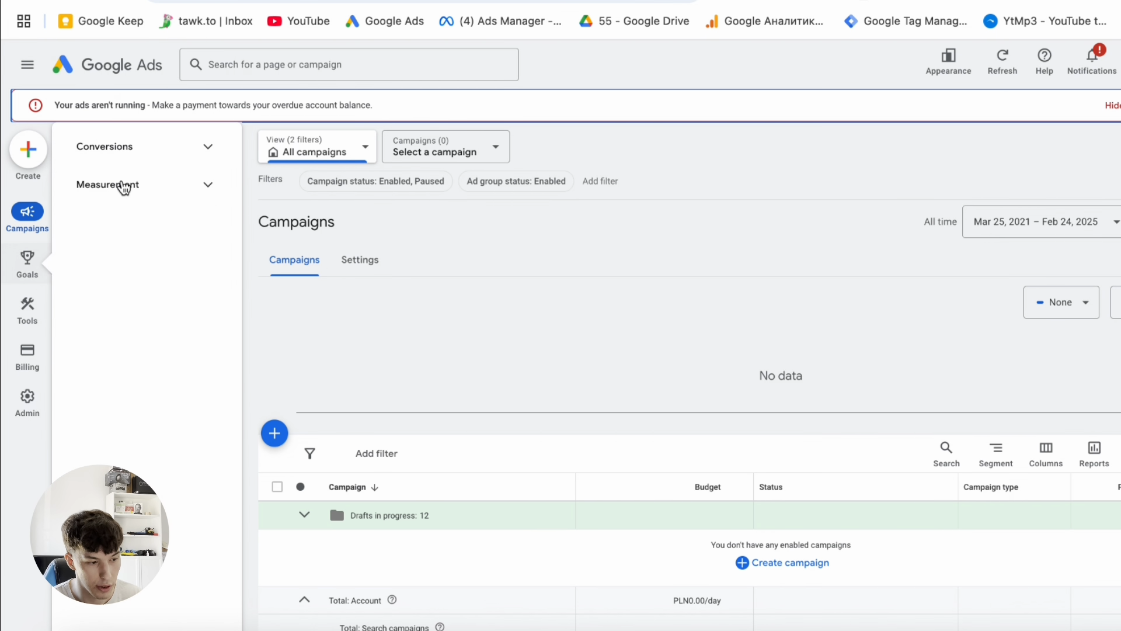
click(138, 146)
click(138, 194)
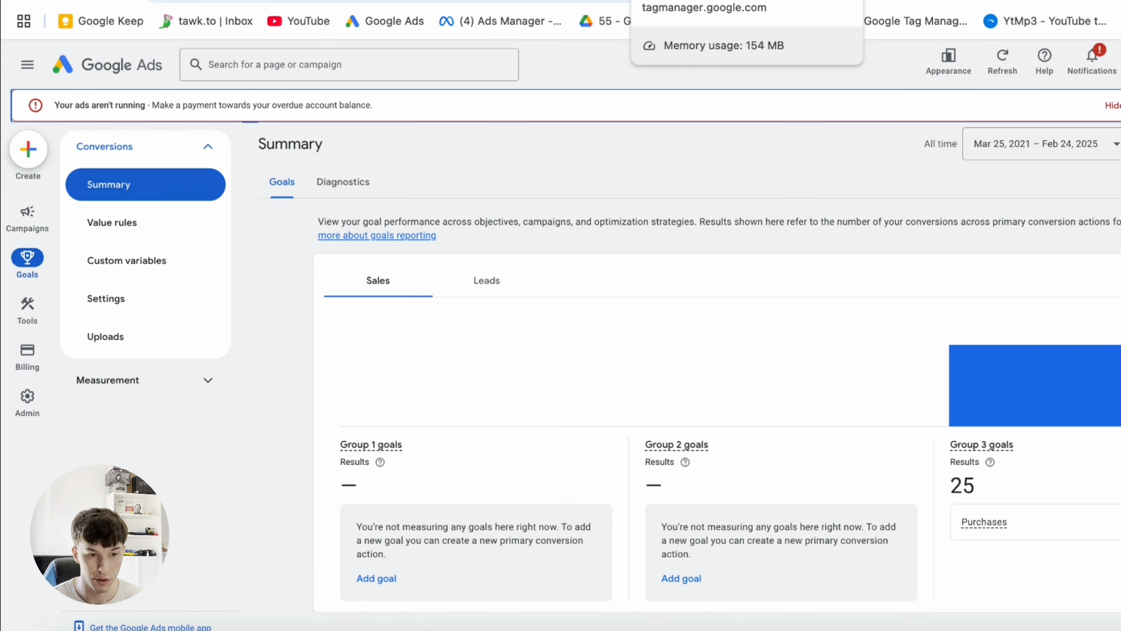
Open the tag "105 - Google Ads - Contact Page Conversion Tag" in Tag Manager, and return to the Google Ads conversions summary.
click(747, 1)
click(348, 404)
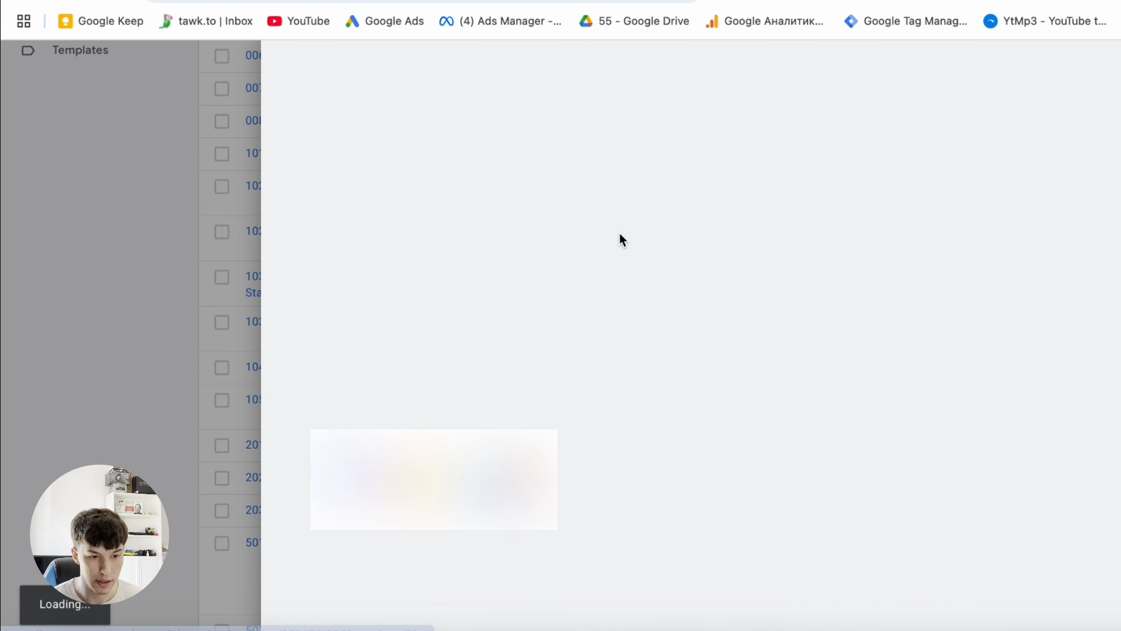
click(543, 2)
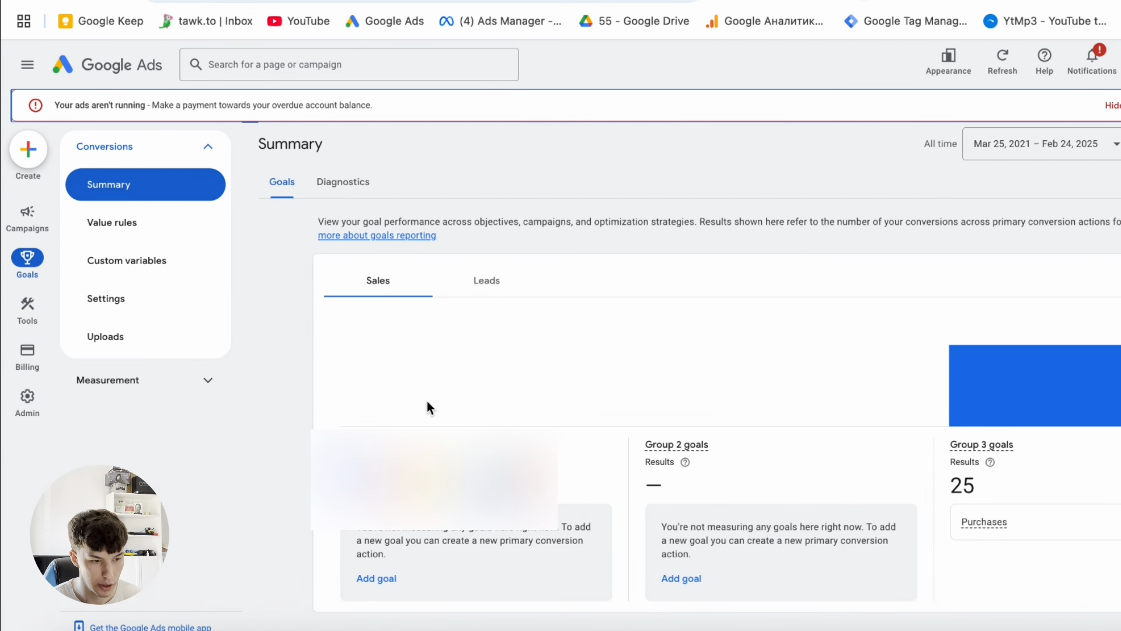
Start a new conversion action with the website 55digital.online and Zapier as sources, and choose the Sign-up conversion category.
scroll(426, 400, down, 1)
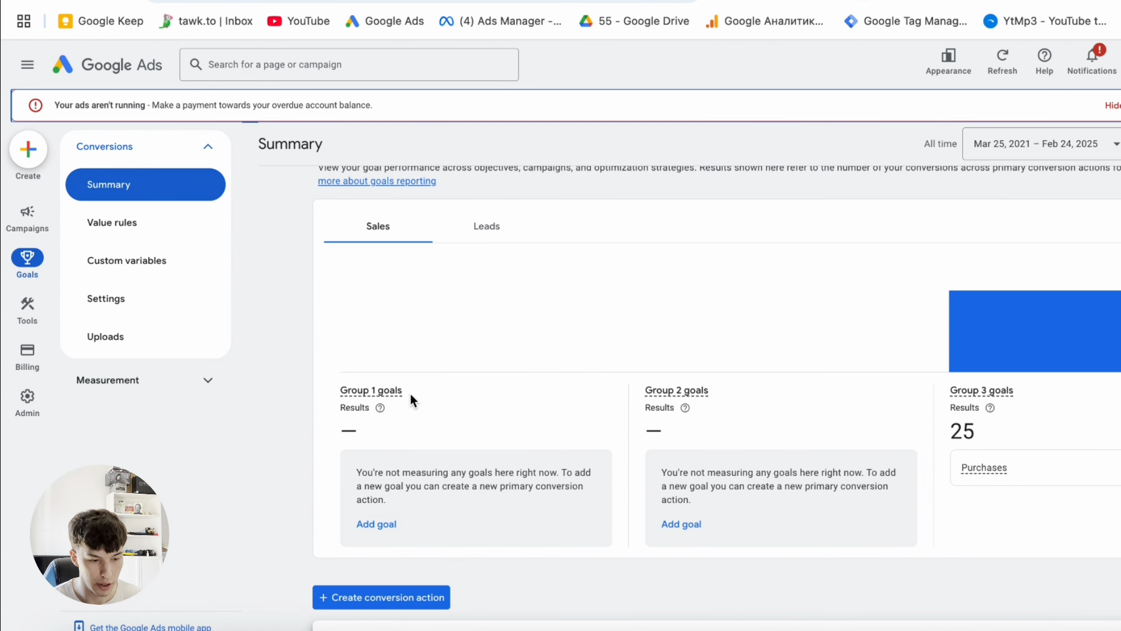
click(379, 602)
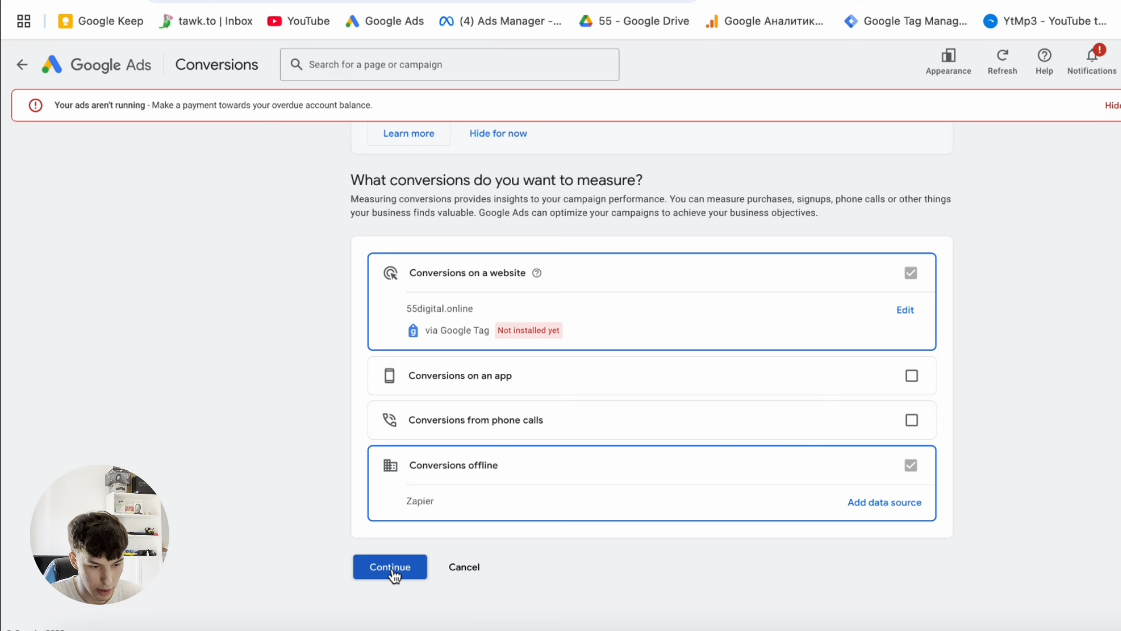
click(393, 569)
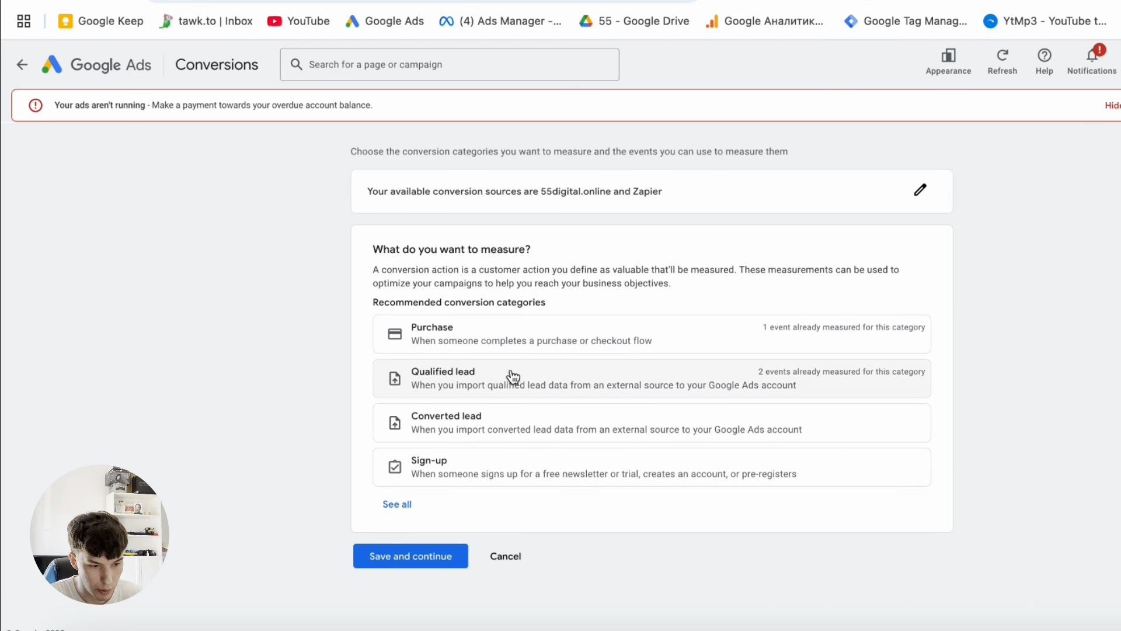
click(569, 476)
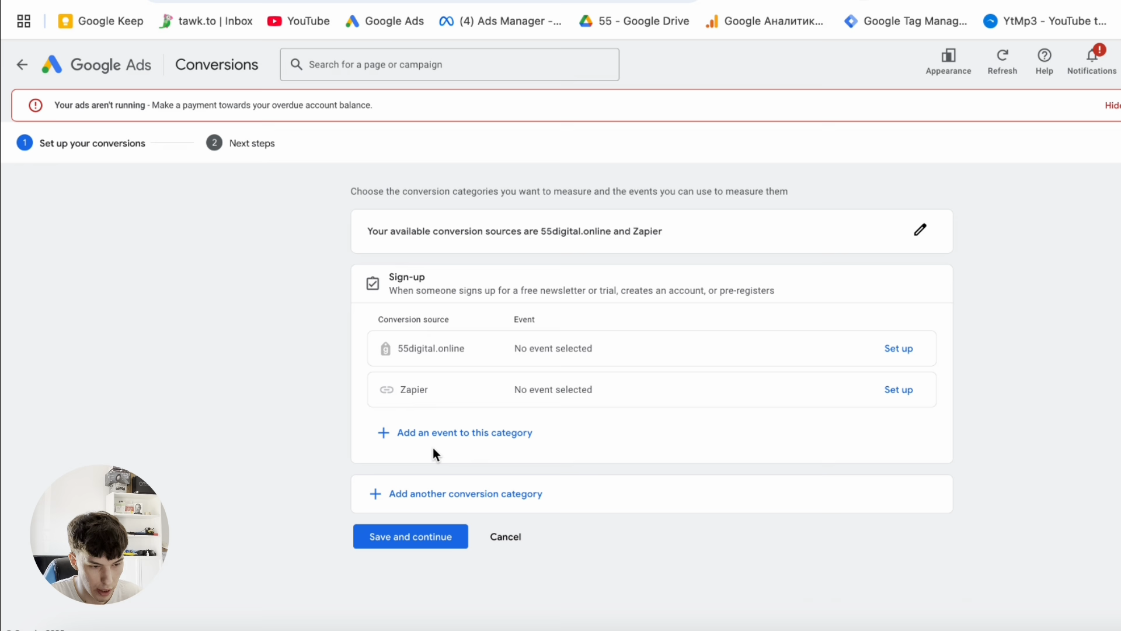
Set up a manual Sign-up event named "Form Submission" for the 55digital.online source and save the conversion action.
click(886, 354)
click(503, 261)
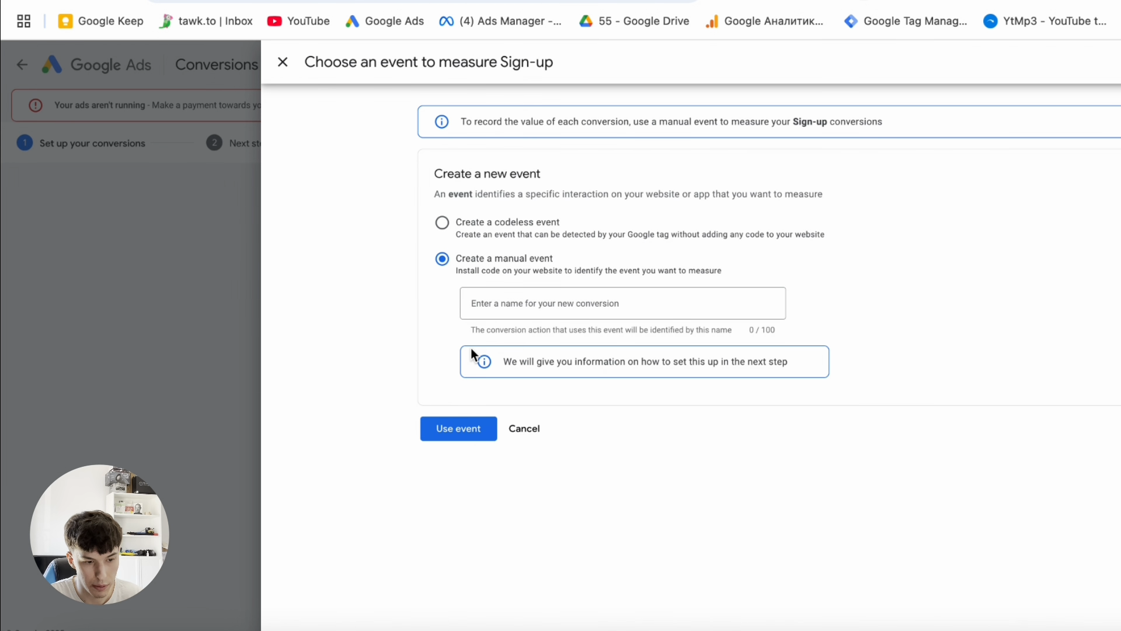
click(541, 299)
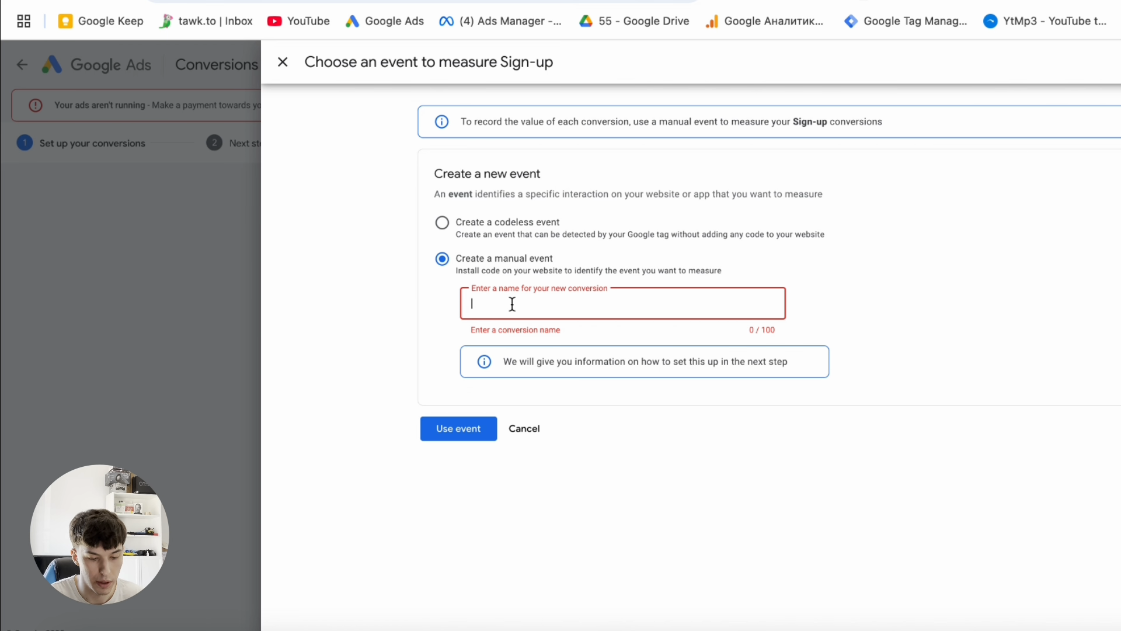
text(Form Sub)
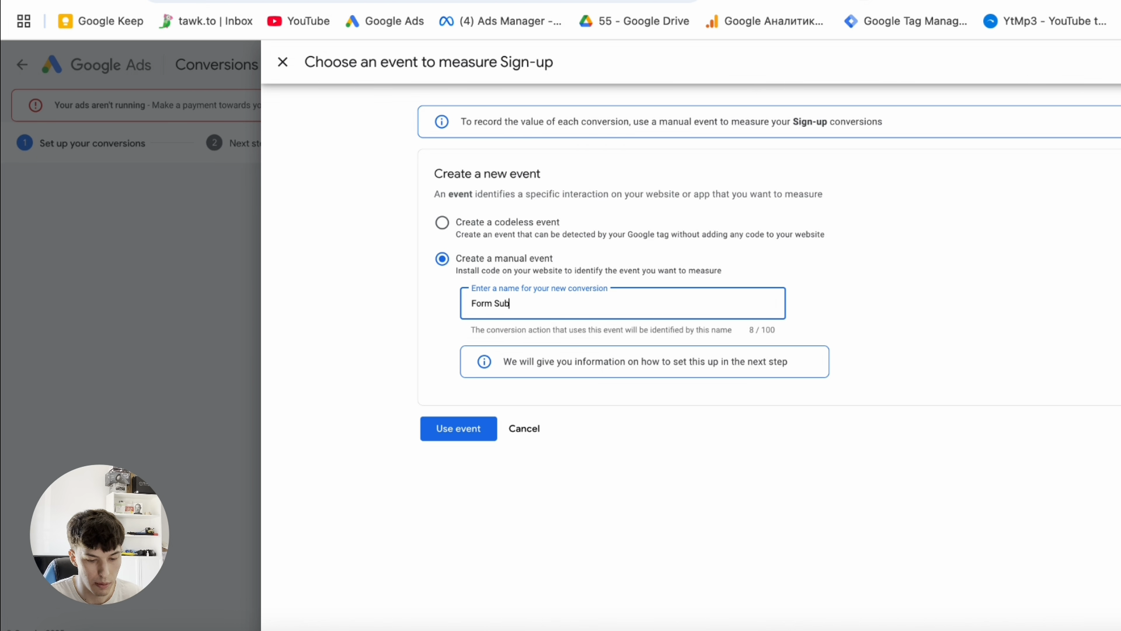
text(mission)
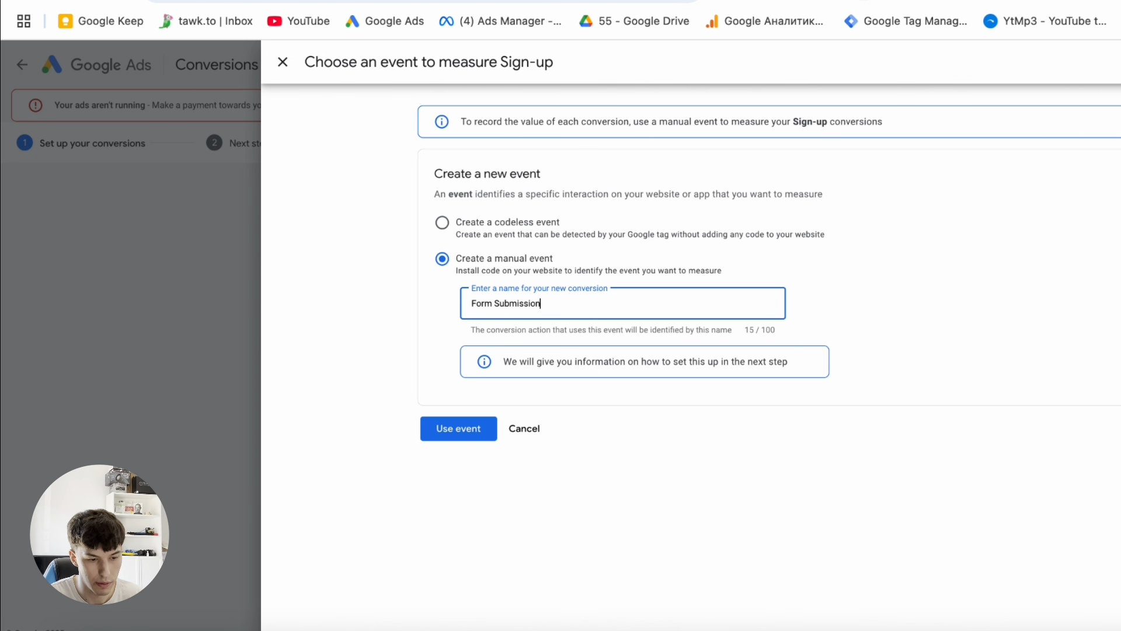
click(468, 428)
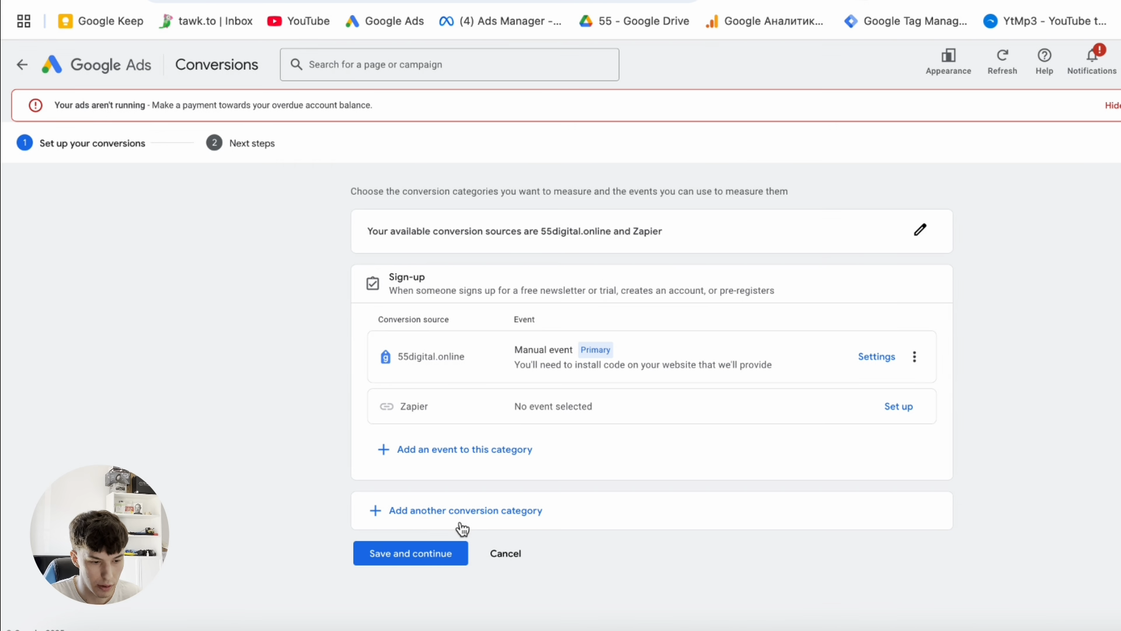
click(431, 557)
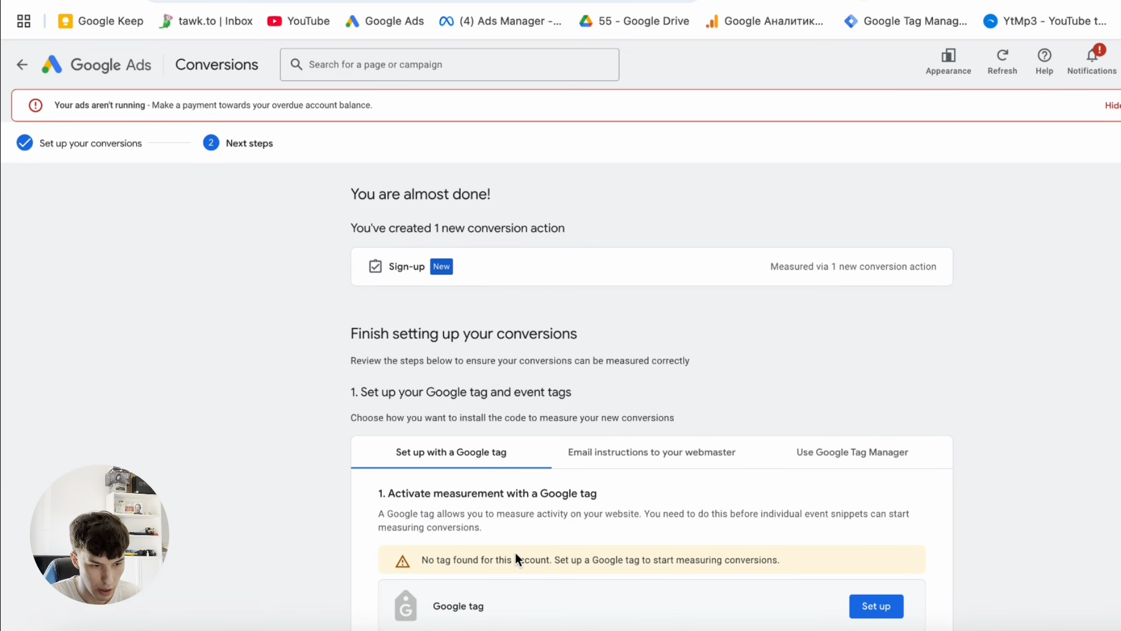
Show the Google Tag Manager setup instructions for the new conversion and examine its conversion ID and conversion label.
scroll(516, 557, down, 3)
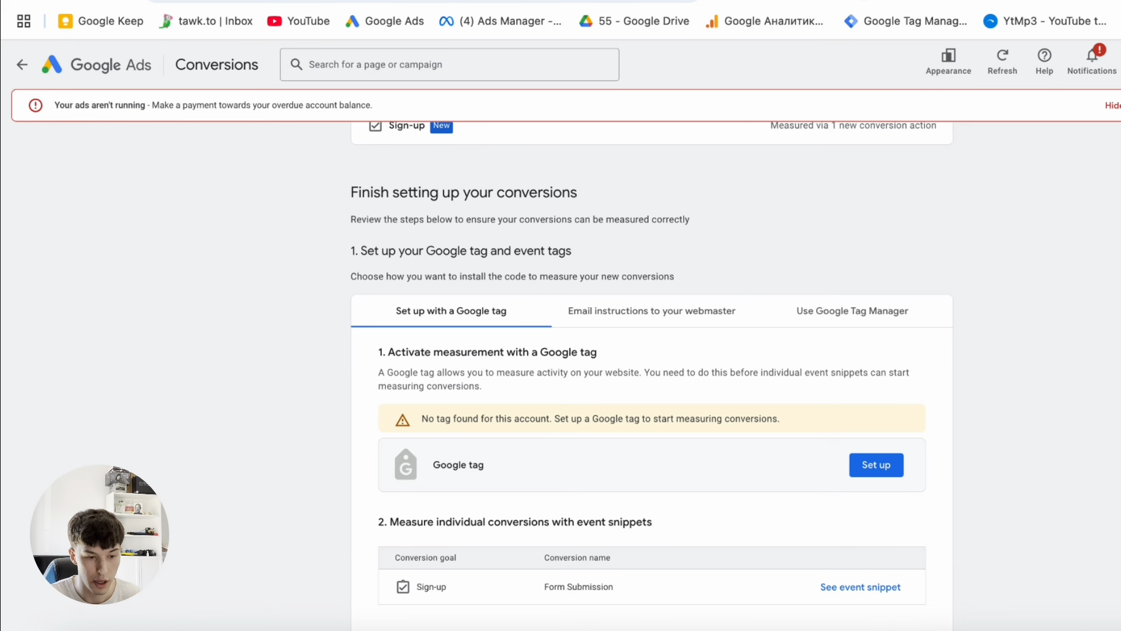
scroll(546, 477, down, 3)
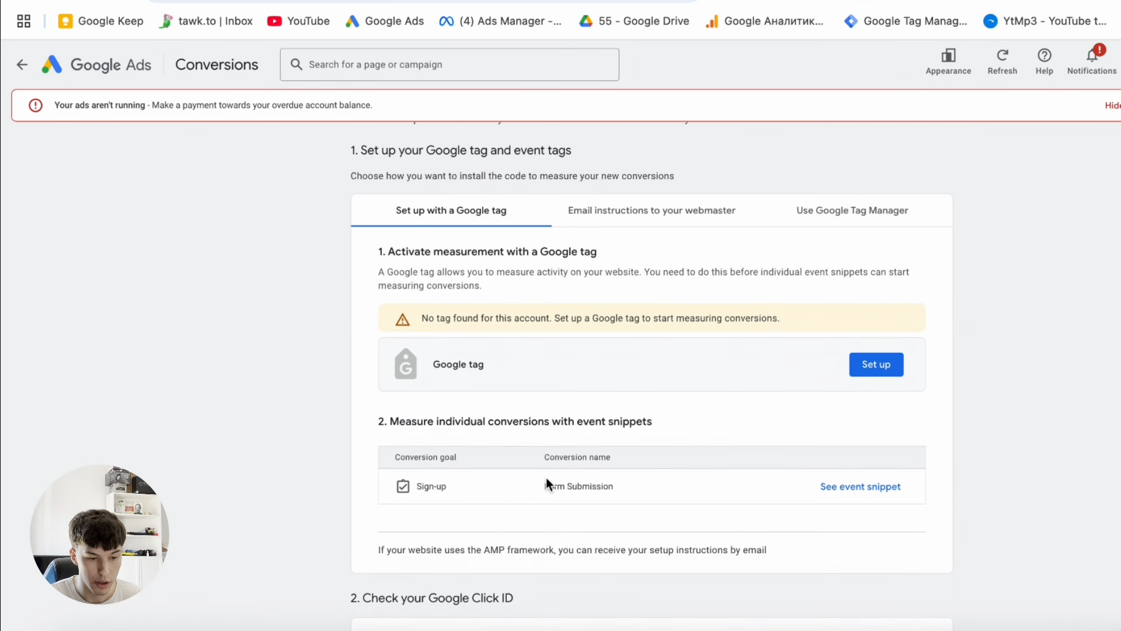
scroll(730, 330, up, 1)
click(842, 204)
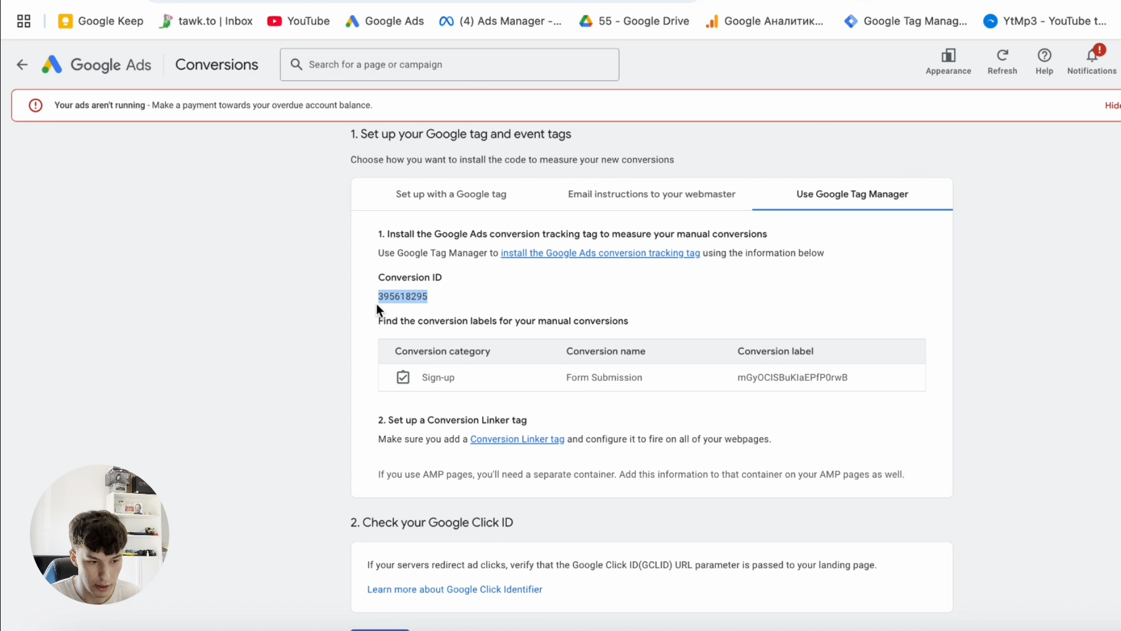
drag(878, 380, 744, 380)
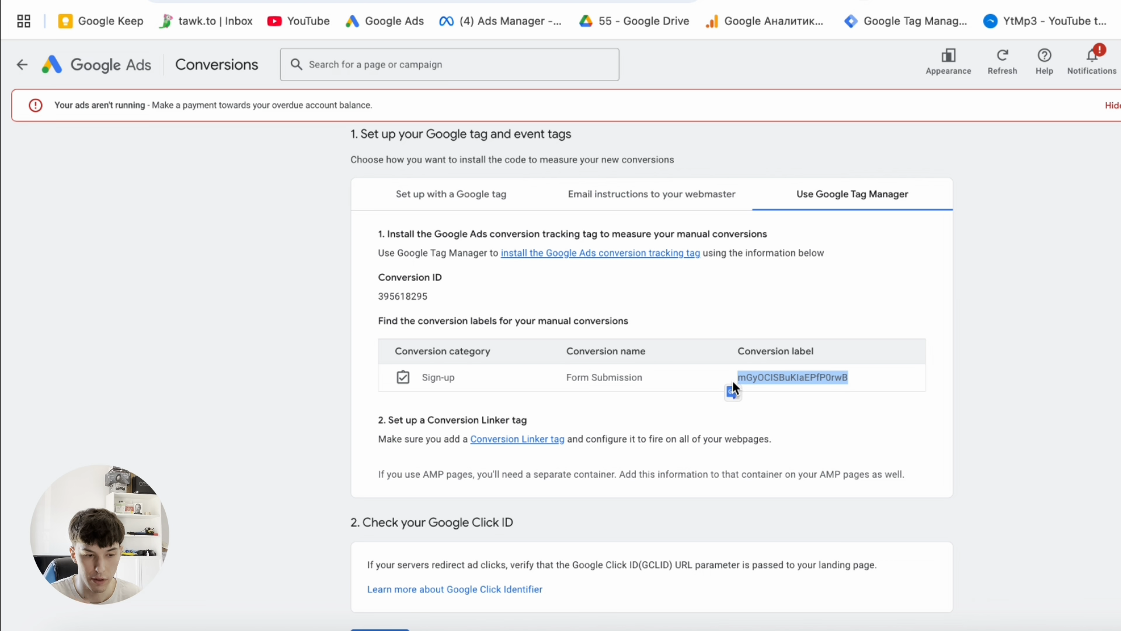
drag(432, 295, 380, 295)
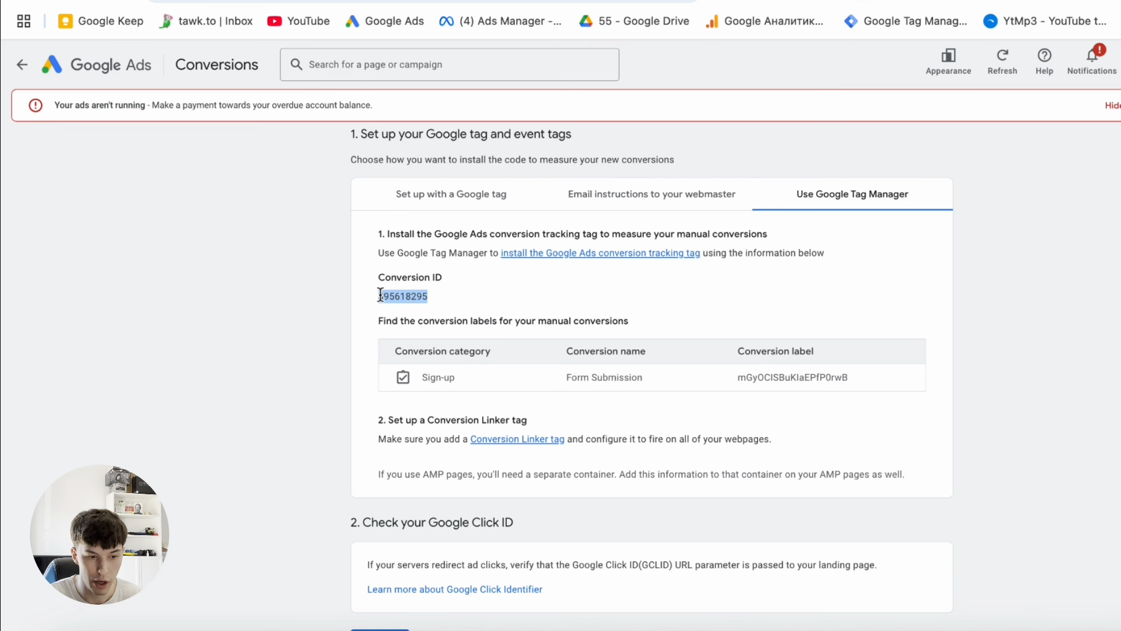
drag(848, 377, 738, 377)
click(871, 325)
scroll(870, 324, down, 1)
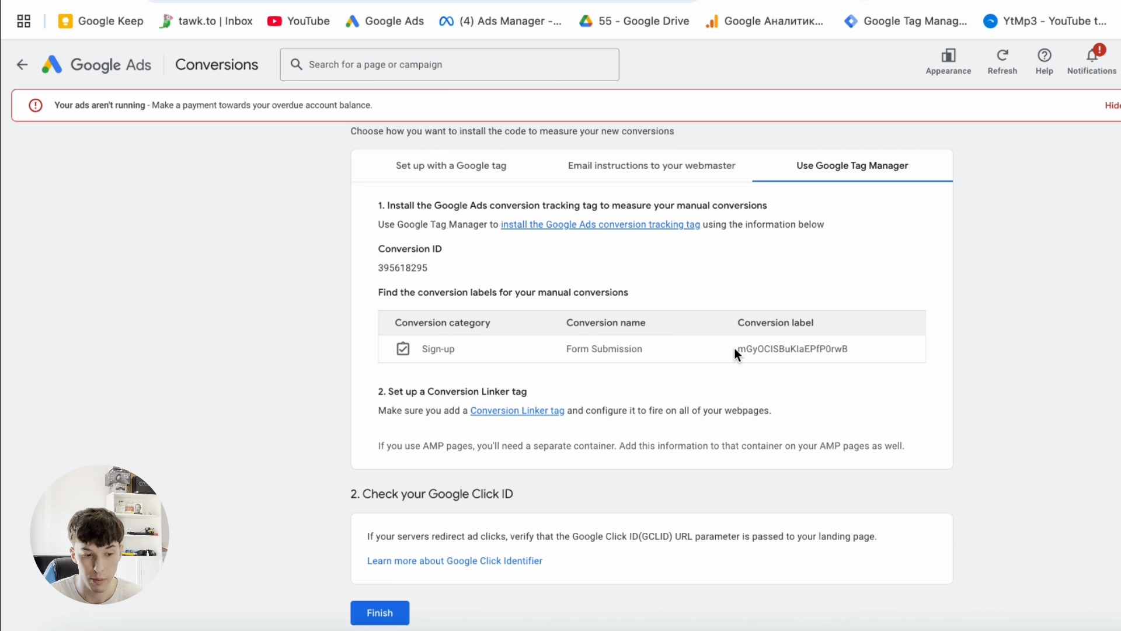
scroll(667, 359, up, 1)
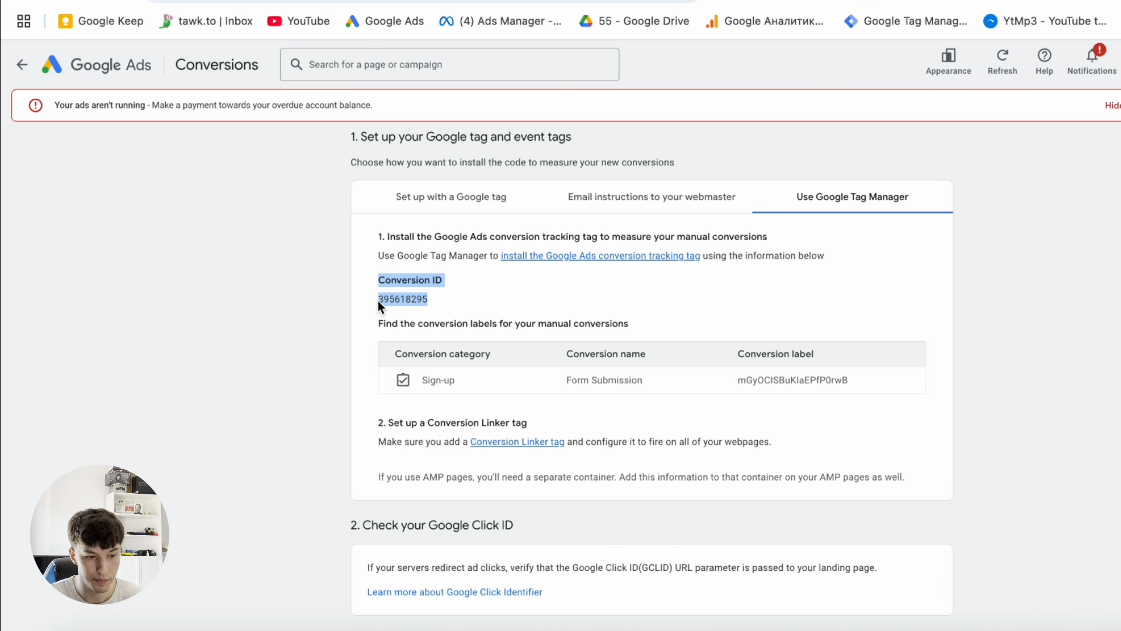
Switch to tag "105 - Google Ads - Contact Page Conversion Tag" in Tag Manager and compare its Conversion ID with the Google Ads one.
drag(377, 300, 379, 299)
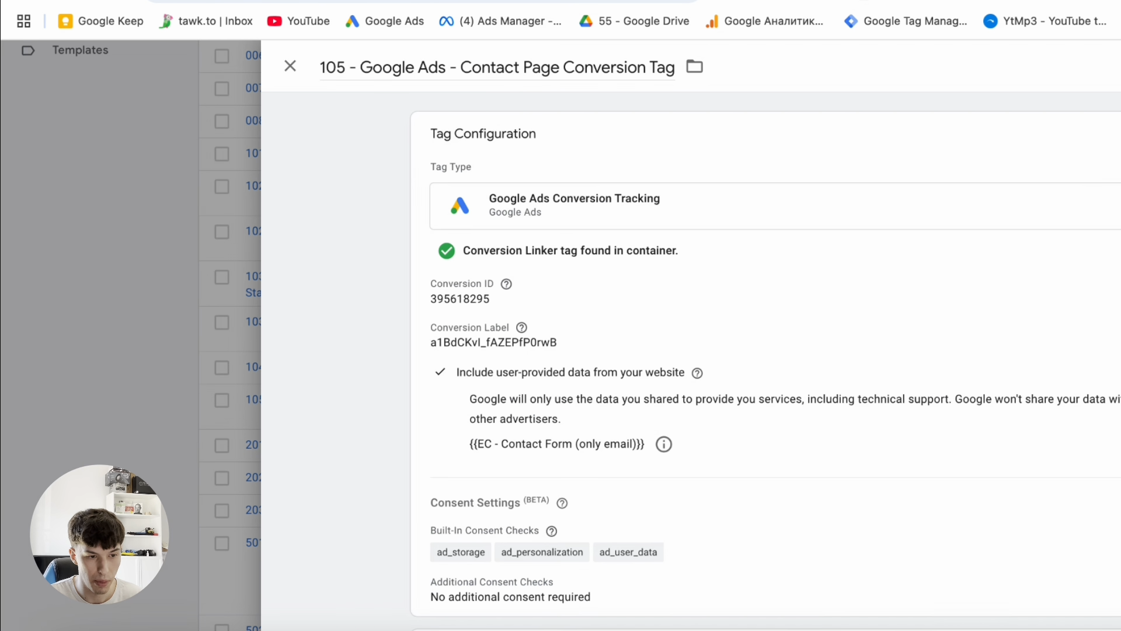
click(570, 286)
double_click(514, 329)
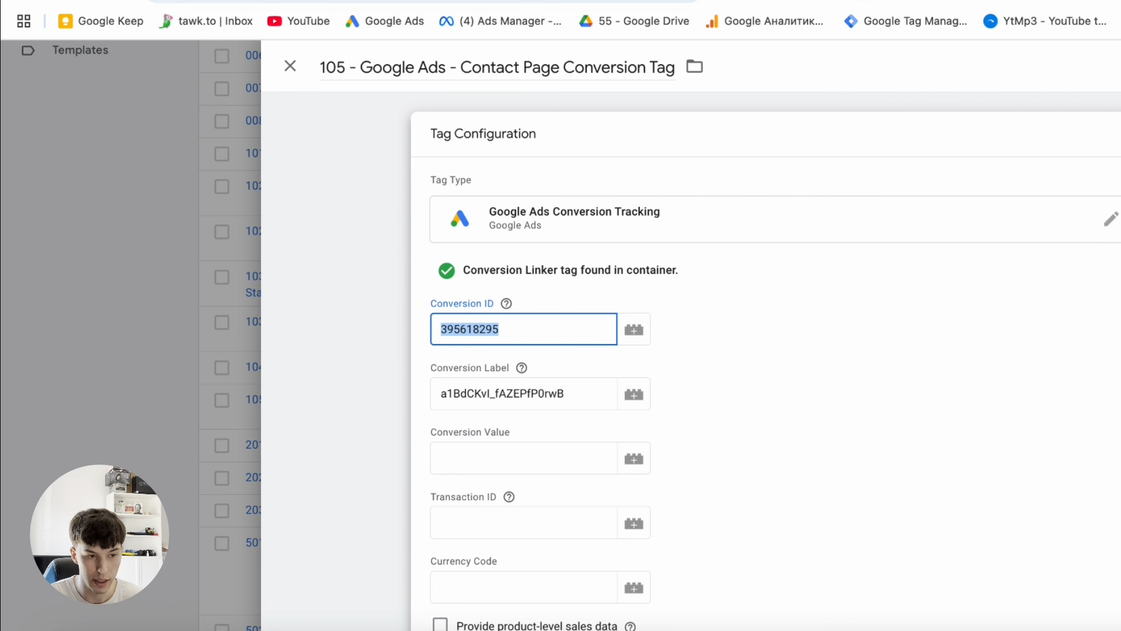
Copy the Form Submission conversion label from Google Ads and select the Conversion Label value in tag 105.
click(444, 1)
click(824, 380)
double_click(824, 380)
key(ctrl+c)
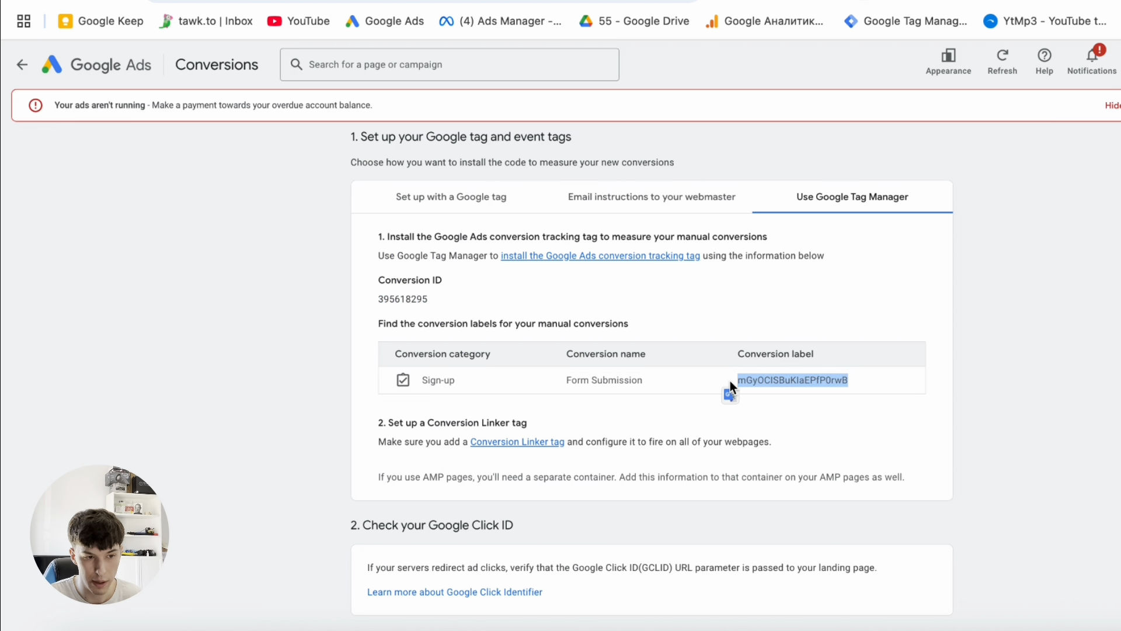
key(ctrl+Tab)
double_click(543, 394)
key(ctrl+v)
double_click(576, 393)
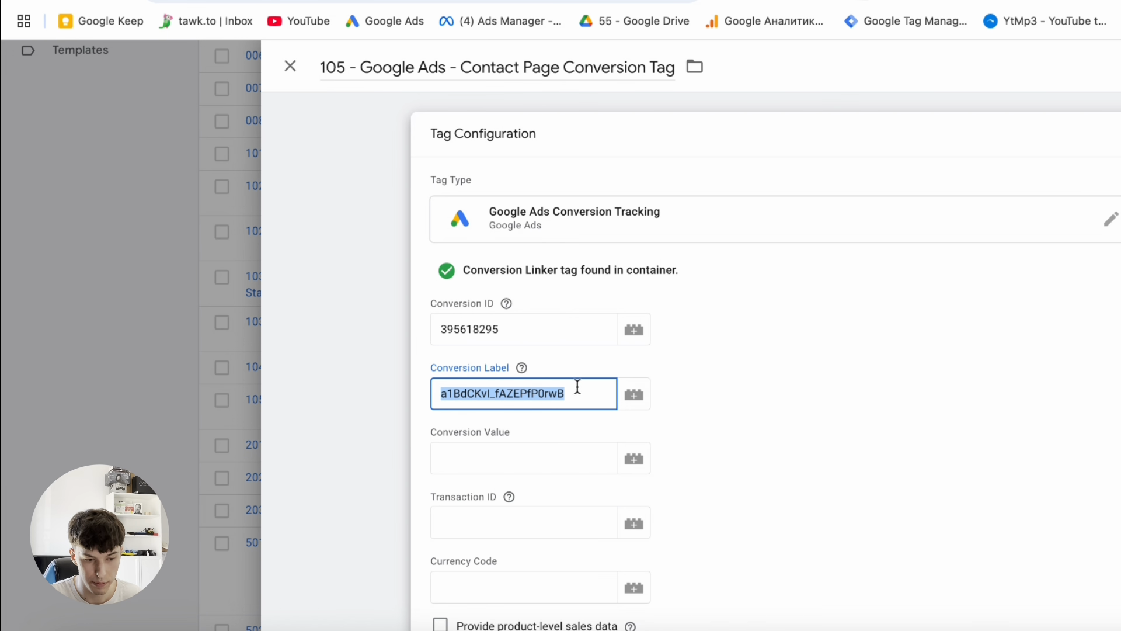
Open the tag's firing trigger "T-002 - Form Submission - Success Page." and its custom event configuration for editing.
scroll(748, 384, down, 10)
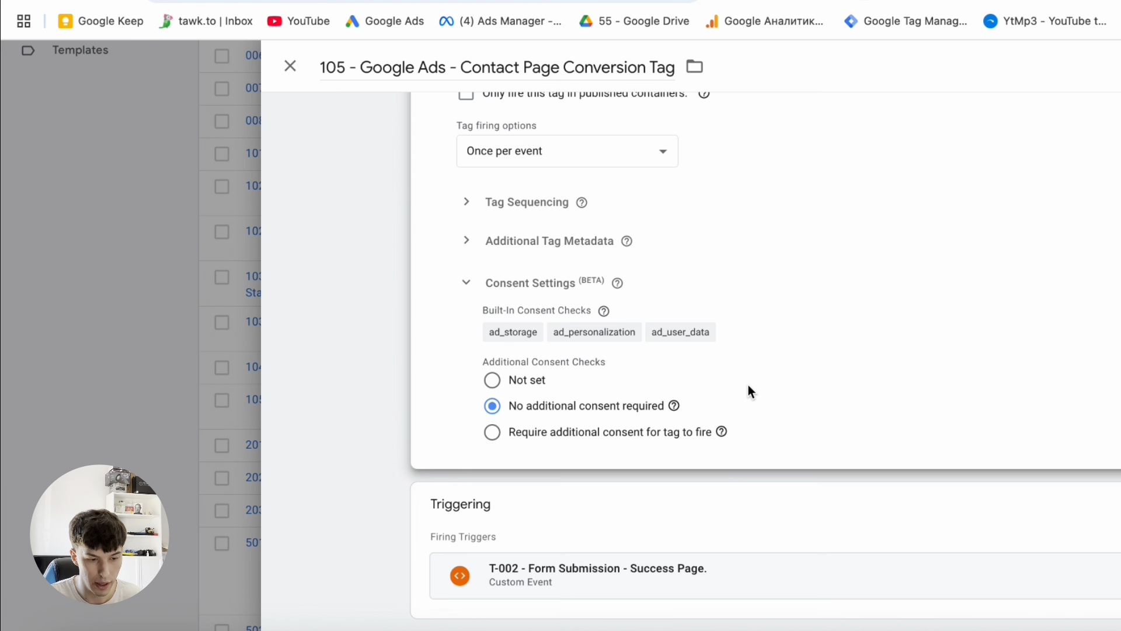
click(650, 509)
click(610, 546)
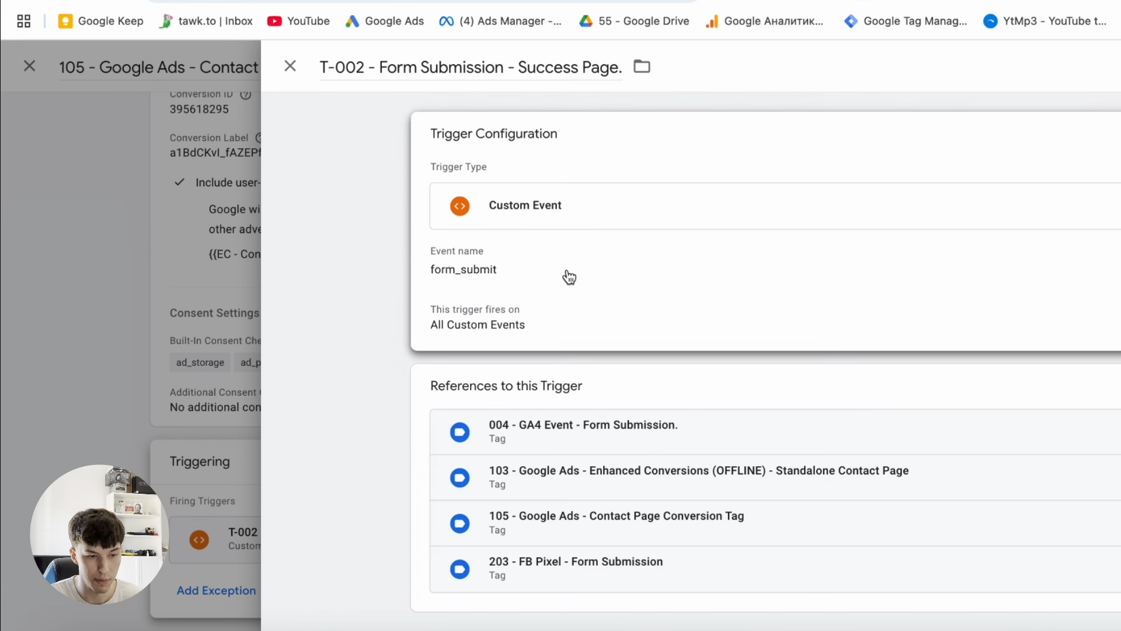
click(524, 296)
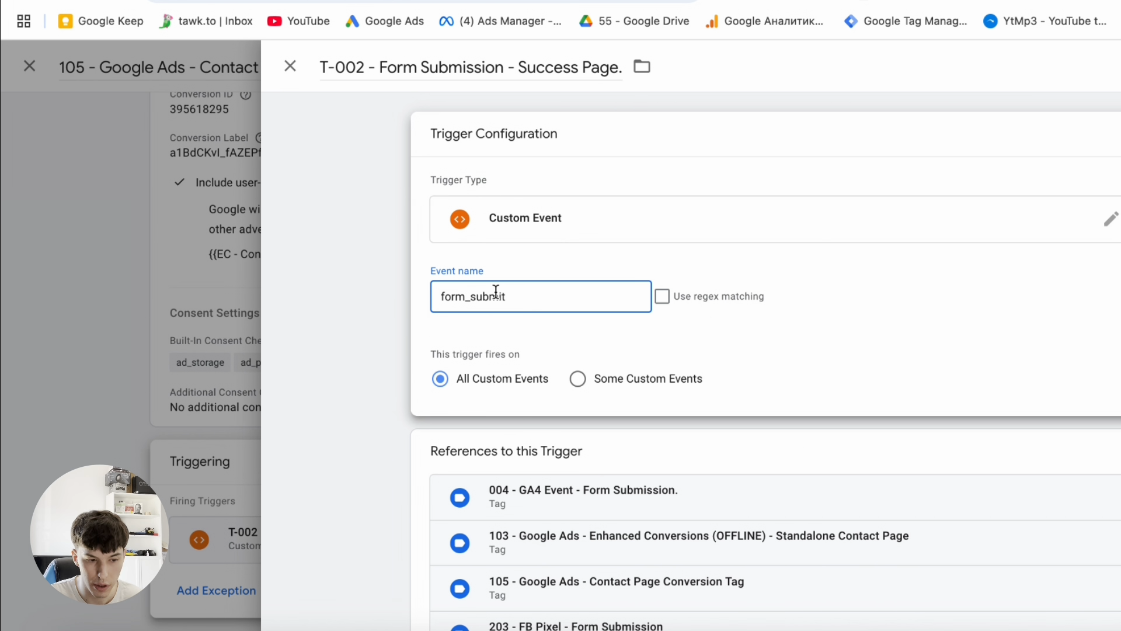
Change the trigger type to Page View, firing on some page views with a "Page URL contains" condition.
click(591, 223)
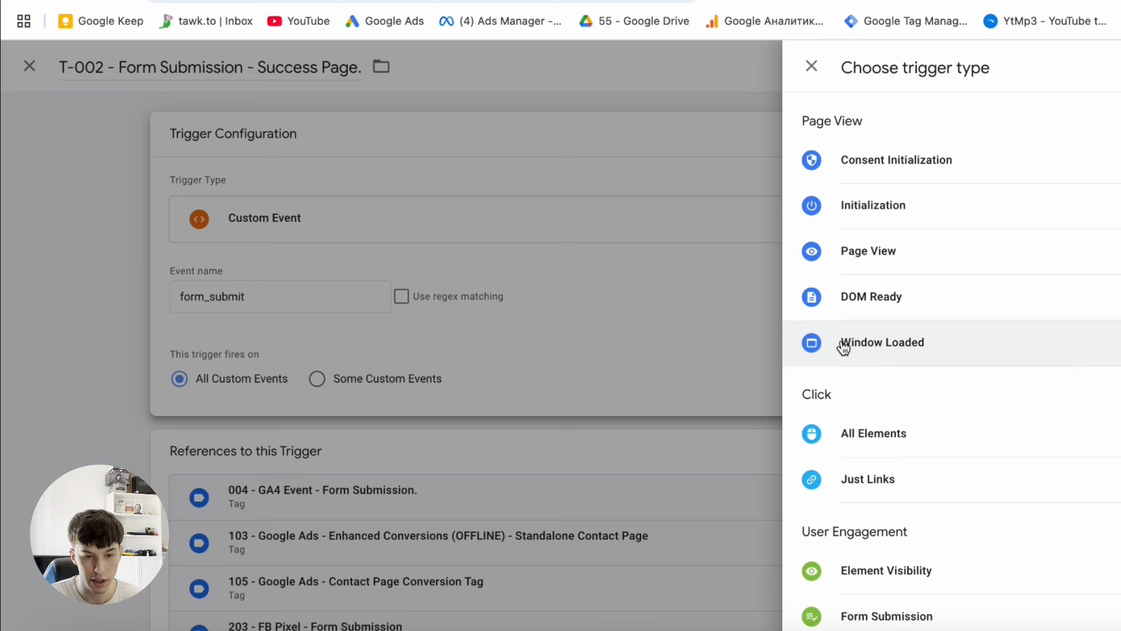
click(926, 252)
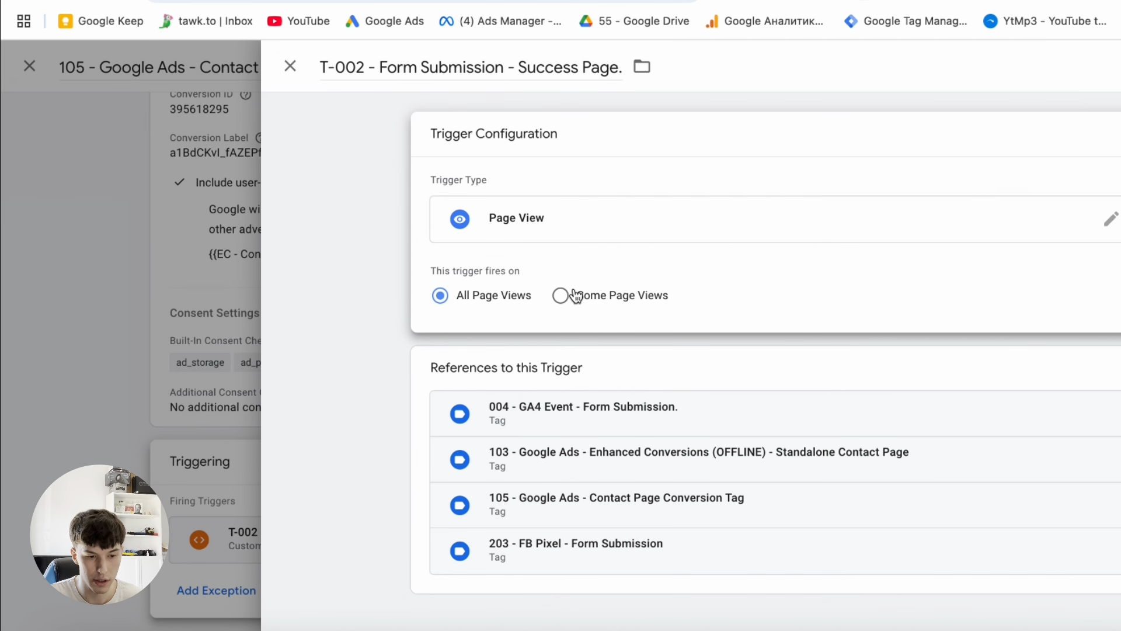
click(560, 298)
click(516, 359)
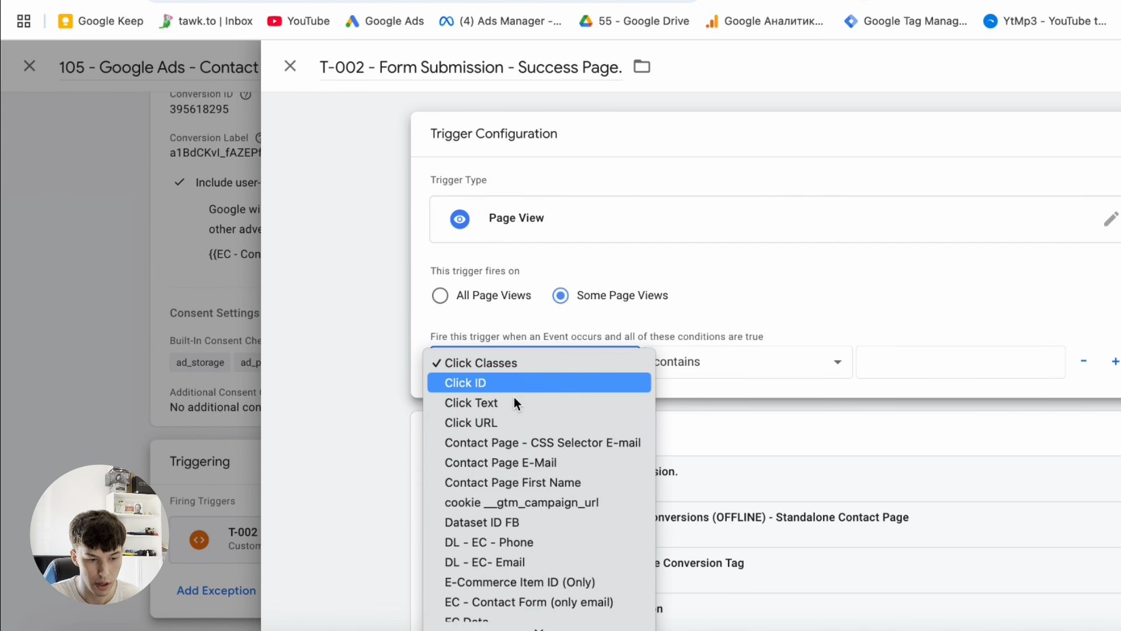
scroll(511, 432, down, 5)
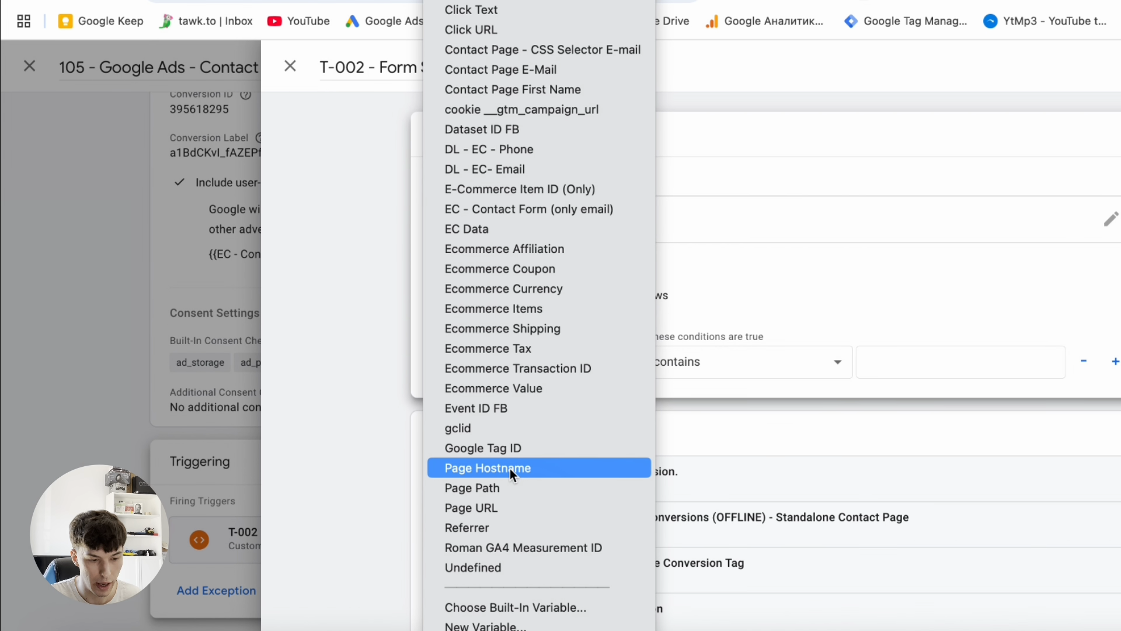
click(504, 508)
click(904, 358)
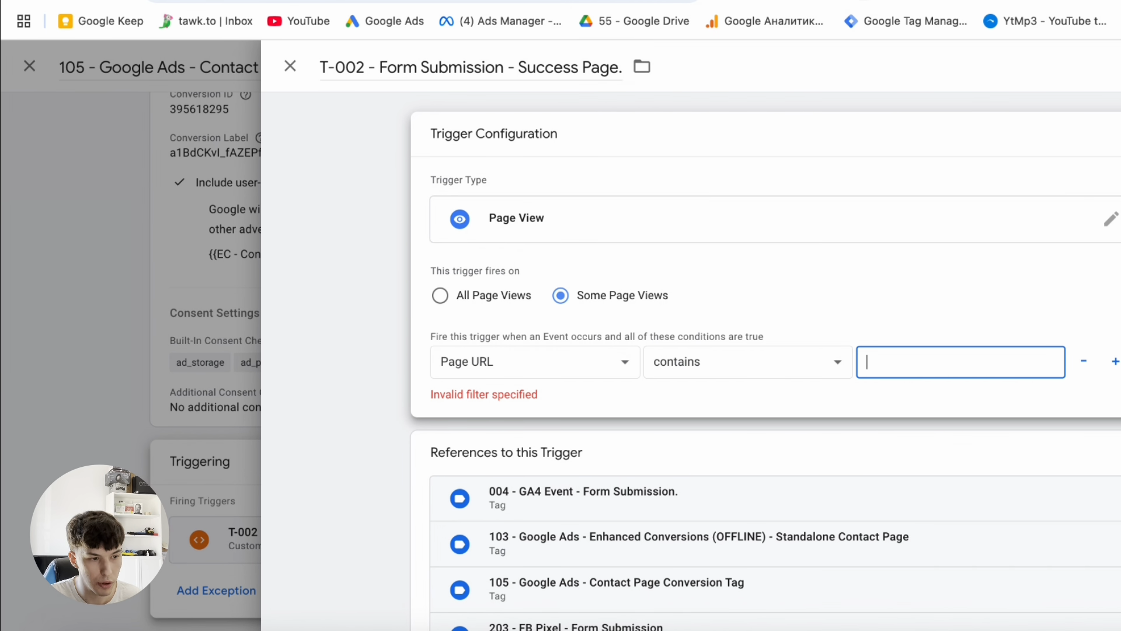
Check the website's thank-you page address and set the trigger's Page URL condition to contain "/onboarding/".
click(836, 1)
click(1086, 1)
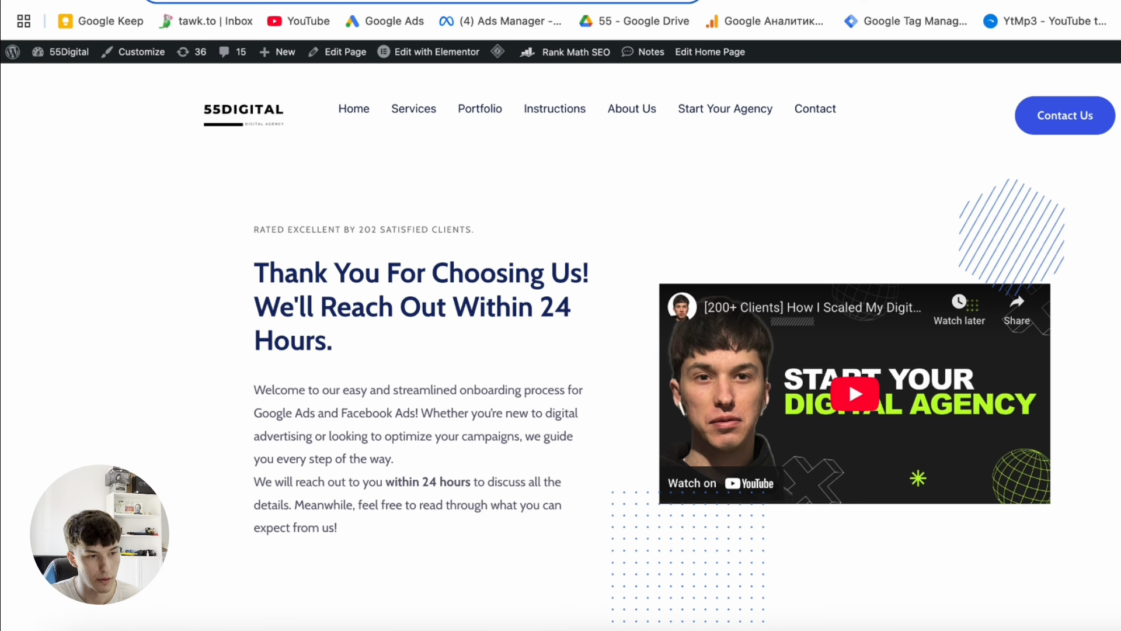
click(274, 1)
click(584, 1)
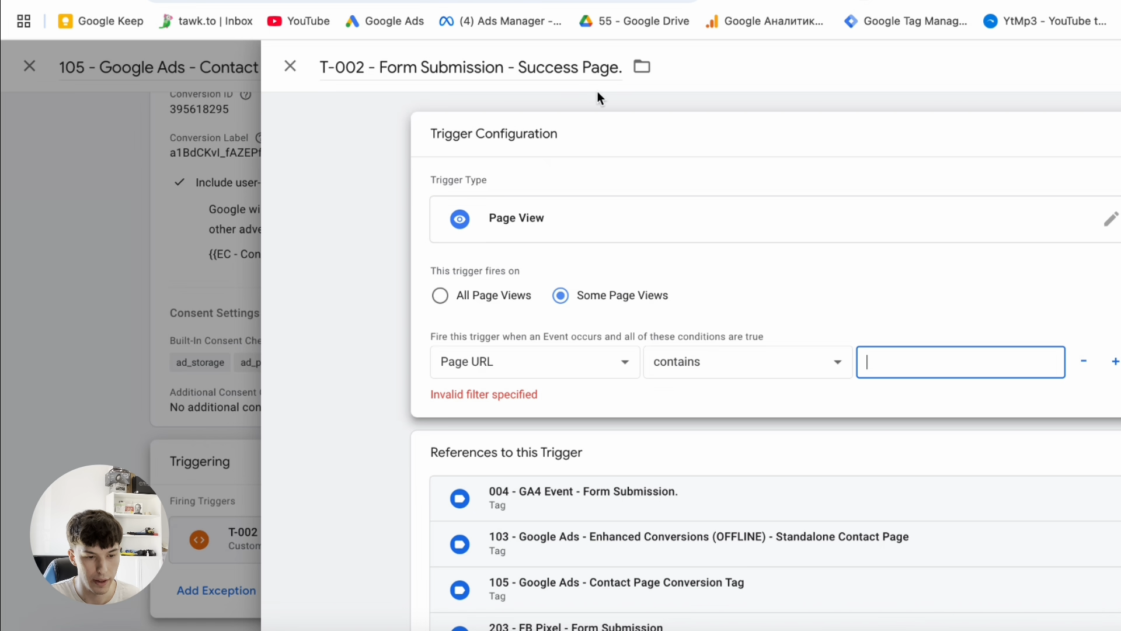
key(super+v)
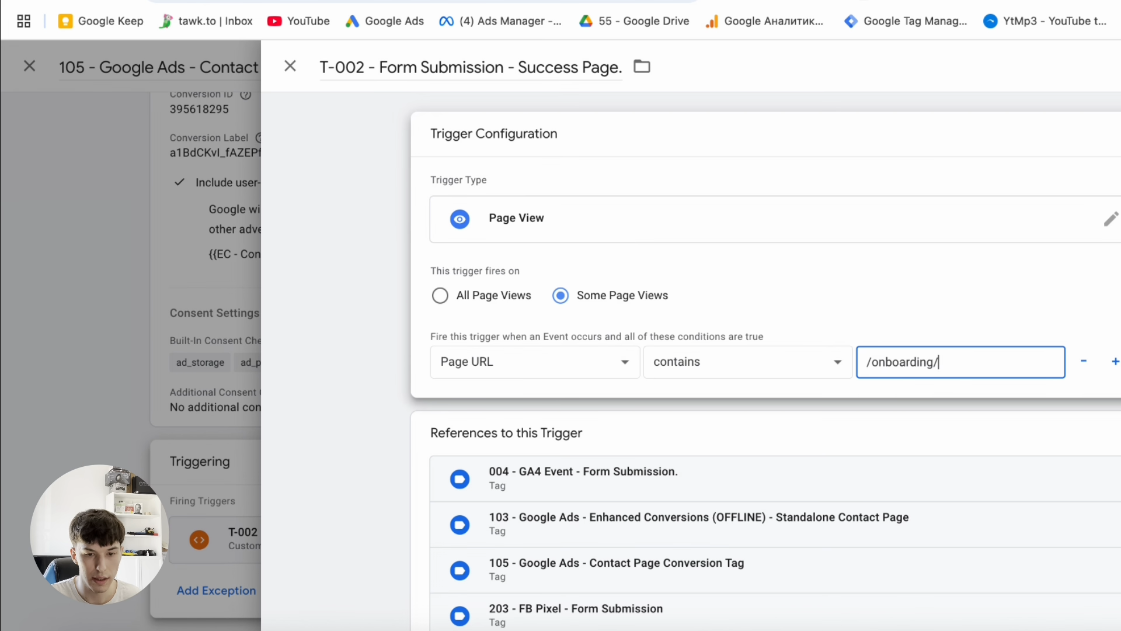
Discard the unsaved changes to trigger T-002 and close tag 105 without saving.
click(290, 65)
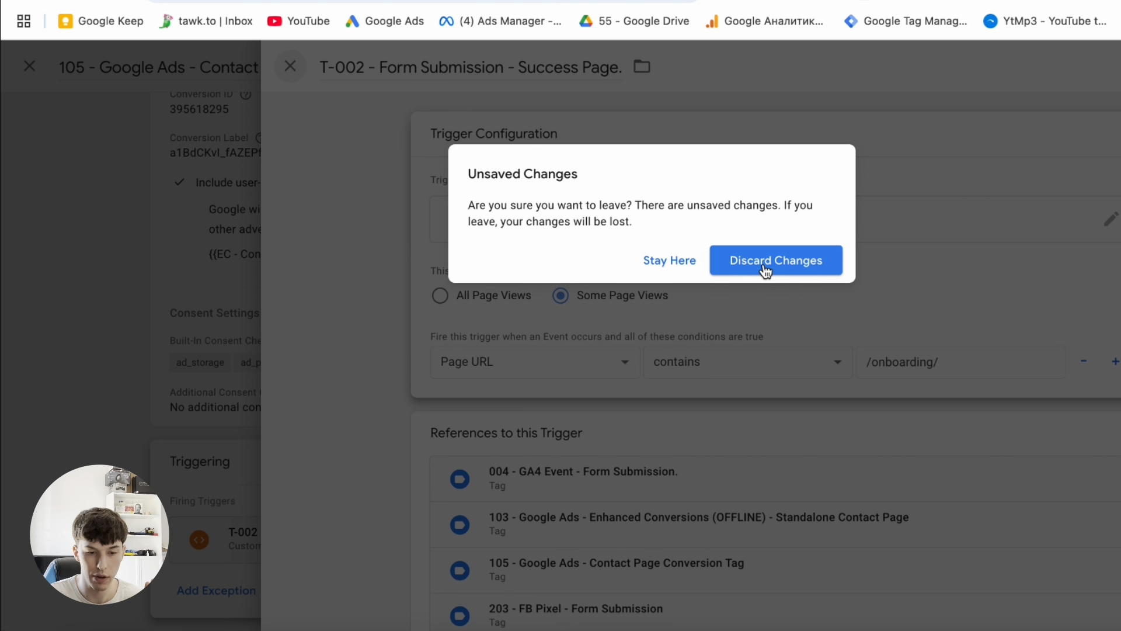
click(766, 270)
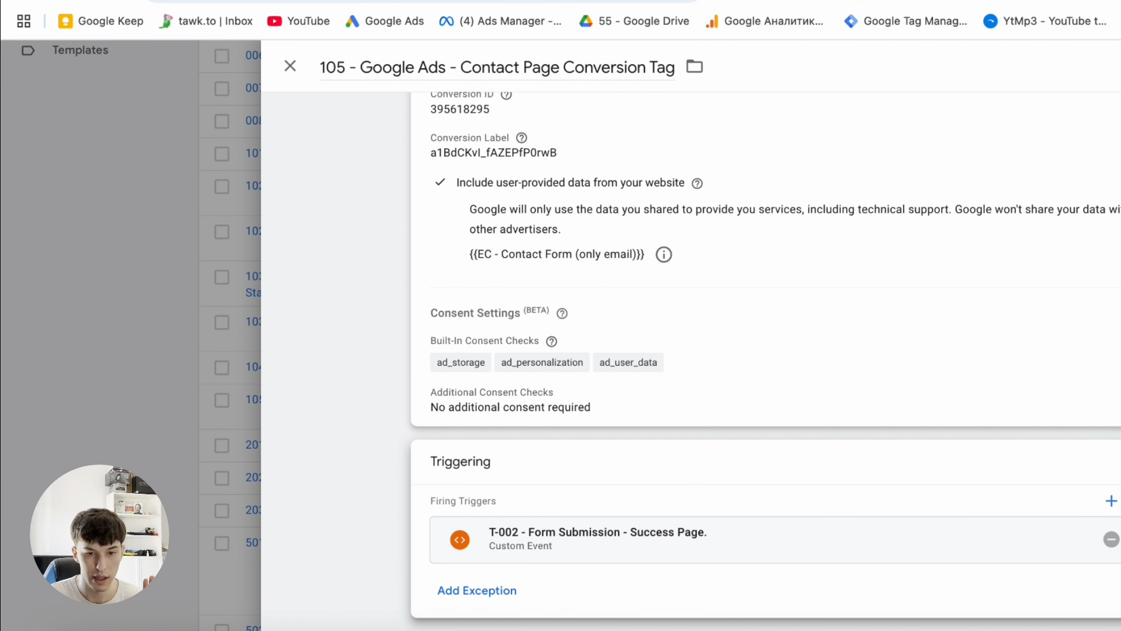
click(290, 65)
click(806, 272)
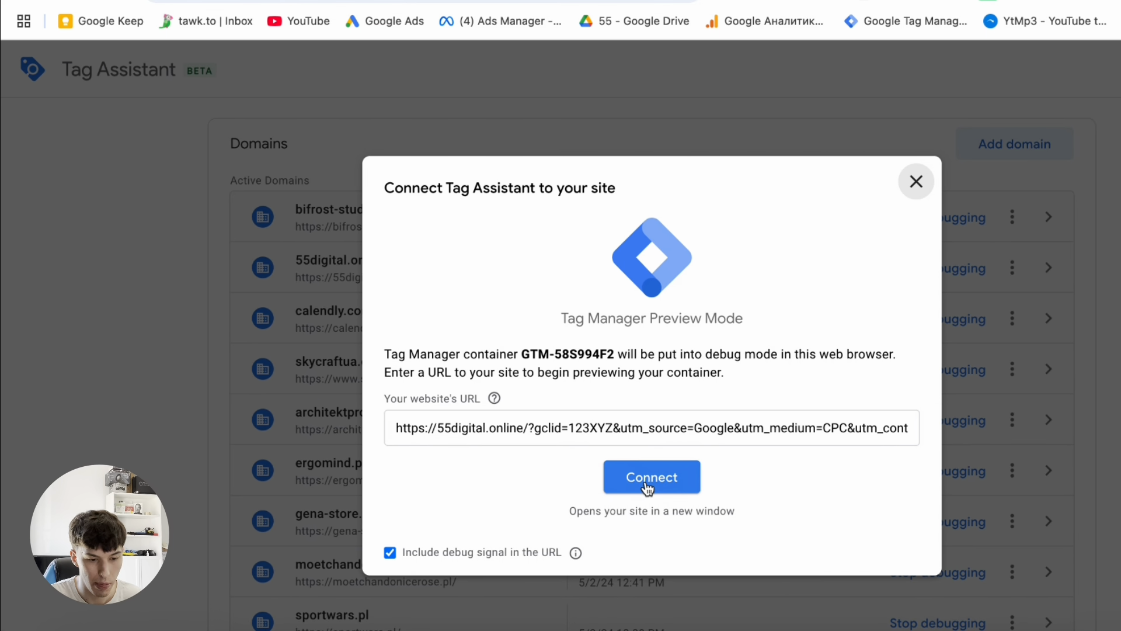
Connect Tag Assistant to 55digital.online in preview mode, review the tags fired on the homepage, and return to the website.
click(647, 486)
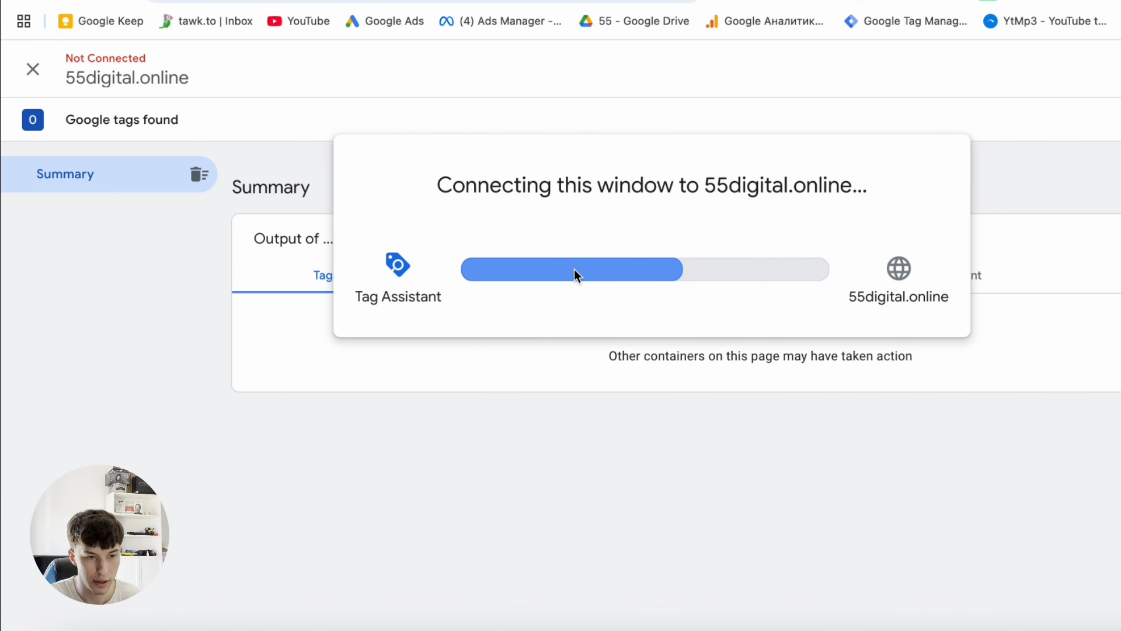
click(652, 385)
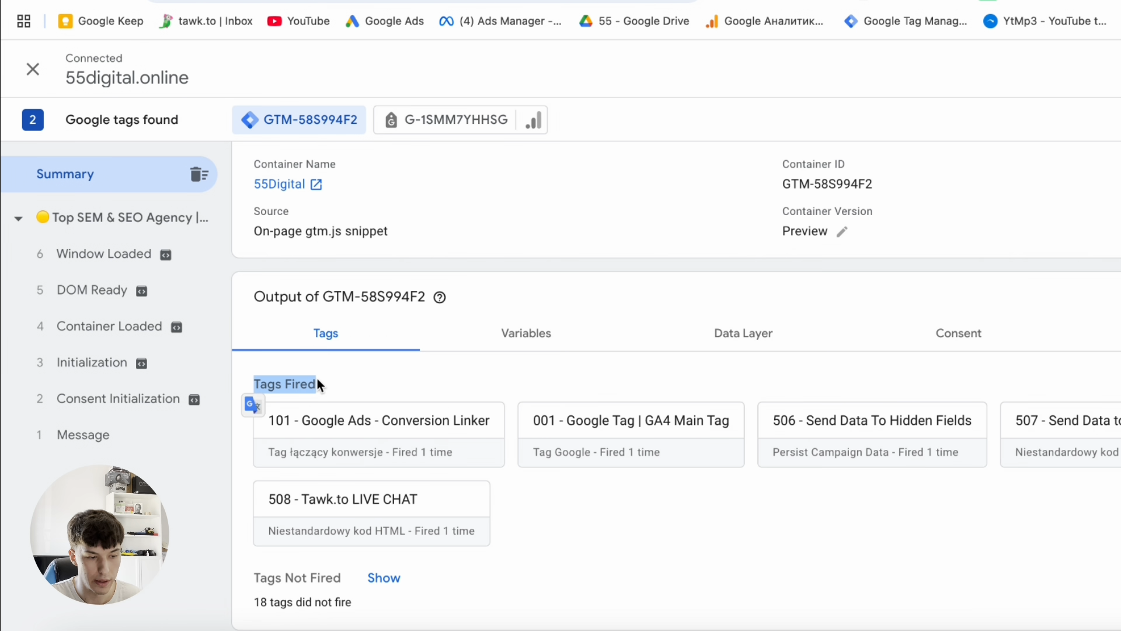
drag(339, 383, 428, 394)
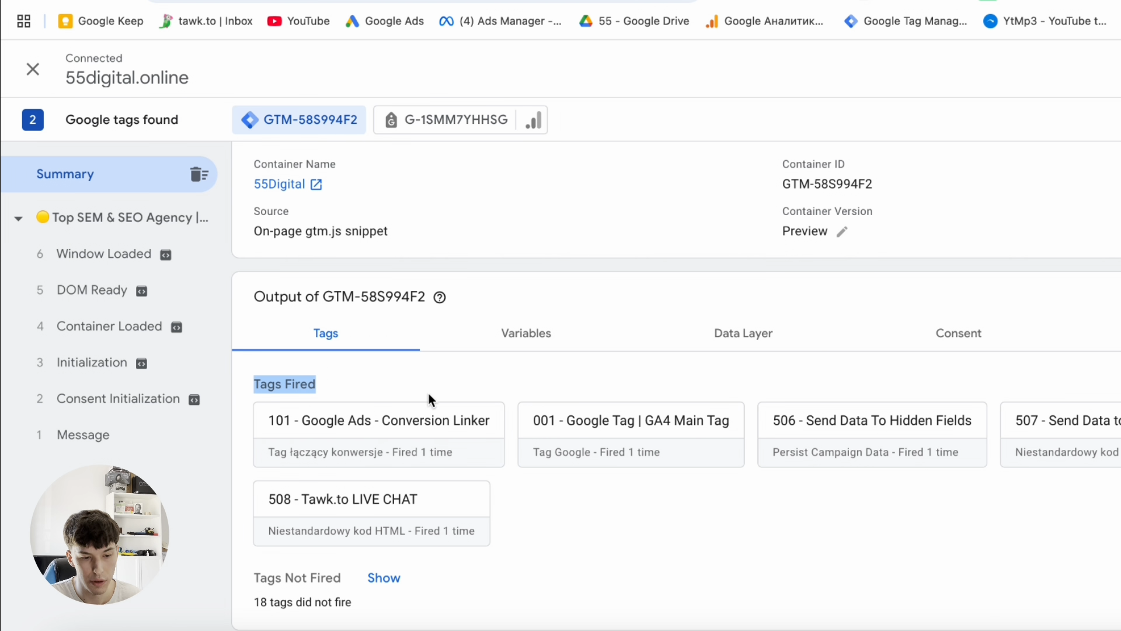
click(428, 397)
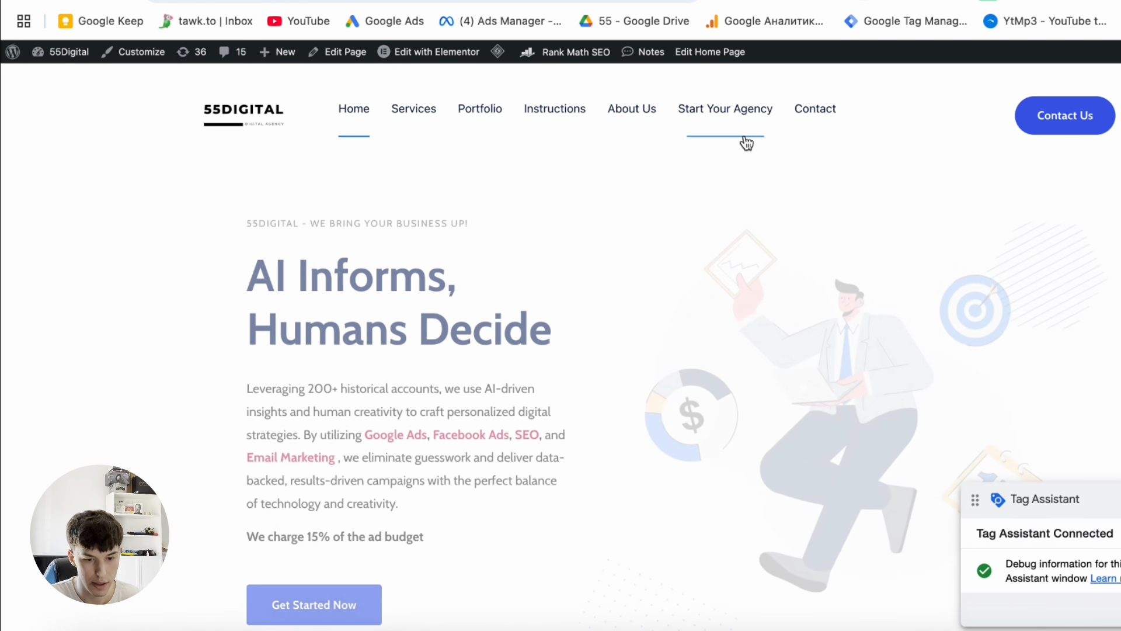
click(1076, 119)
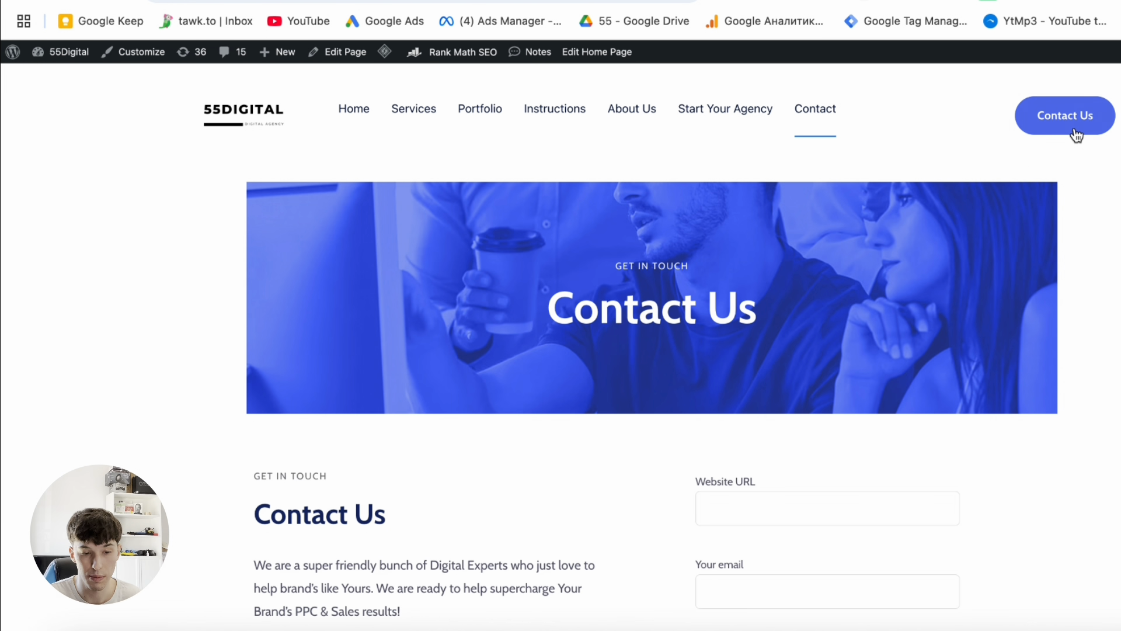
scroll(741, 385, down, 5)
click(841, 248)
click(843, 292)
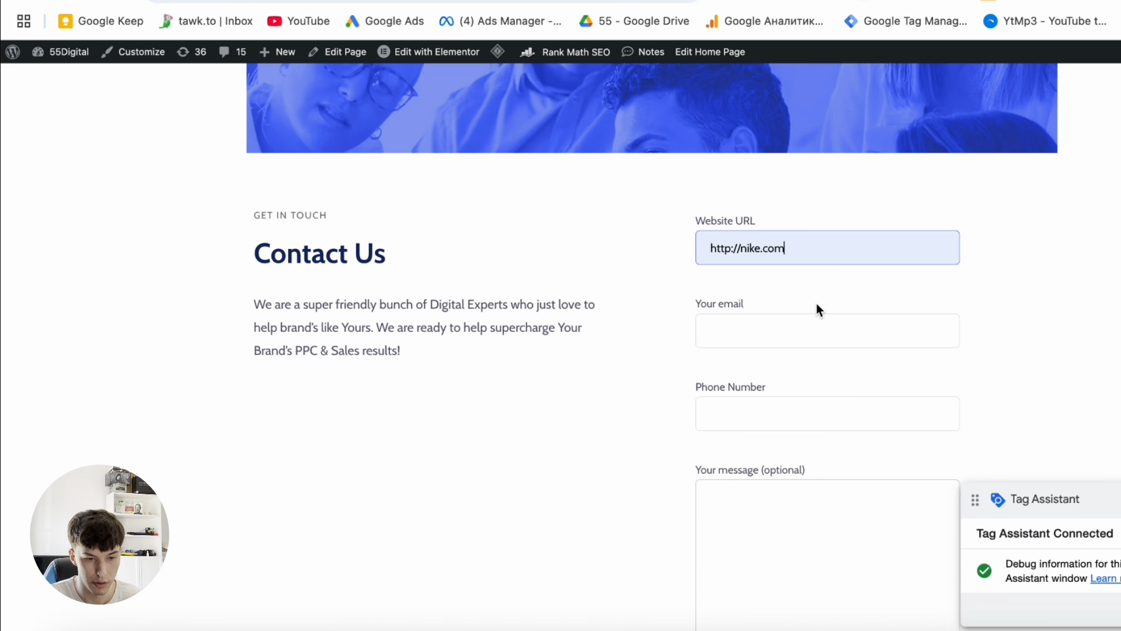
click(823, 327)
click(865, 366)
Fill in the phone number, enter the message "testing", and submit the contact form.
click(761, 415)
click(817, 492)
scroll(819, 501, down, 2)
click(818, 501)
text(testing)
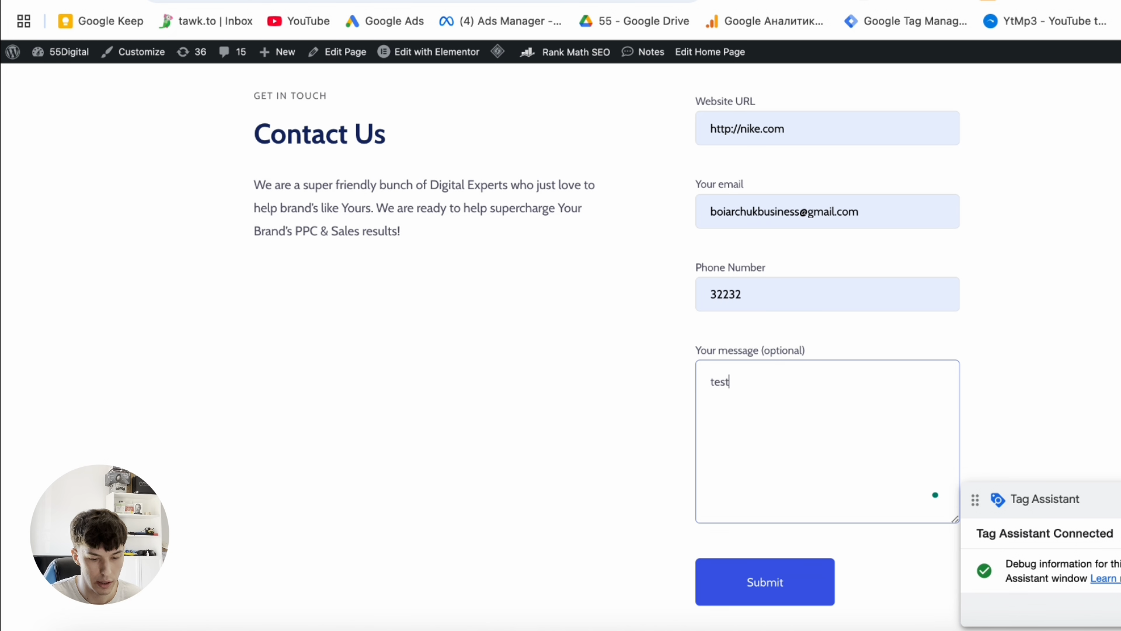
click(787, 576)
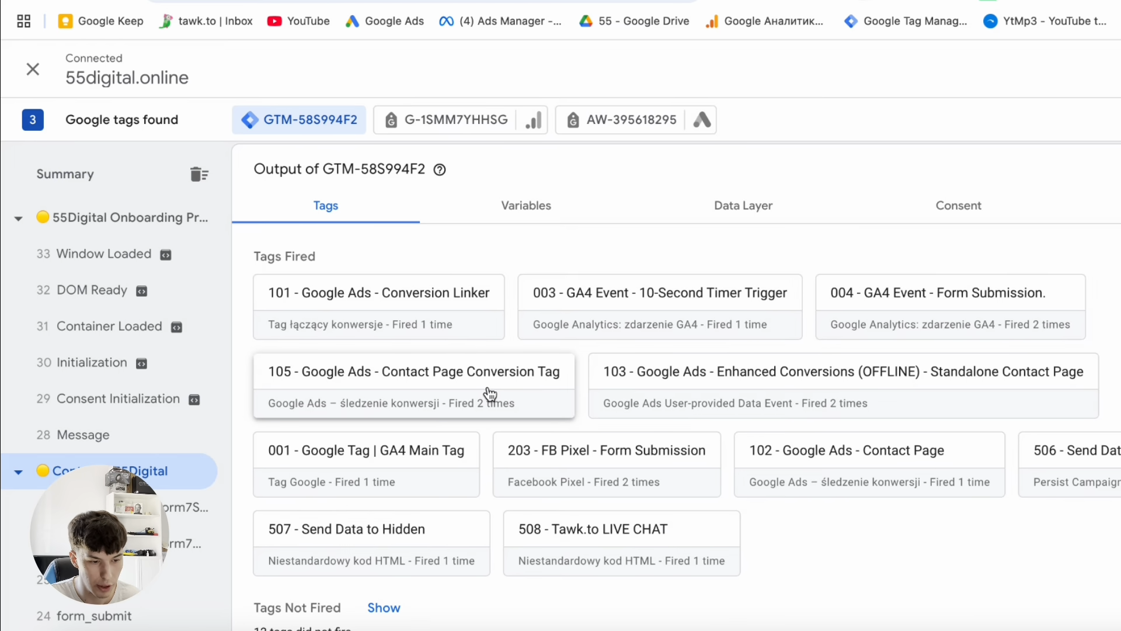
Review the details of fired tag 105 - Google Ads - Contact Page Conversion Tag in Tag Assistant and find it in Tag Manager's tag list.
click(489, 393)
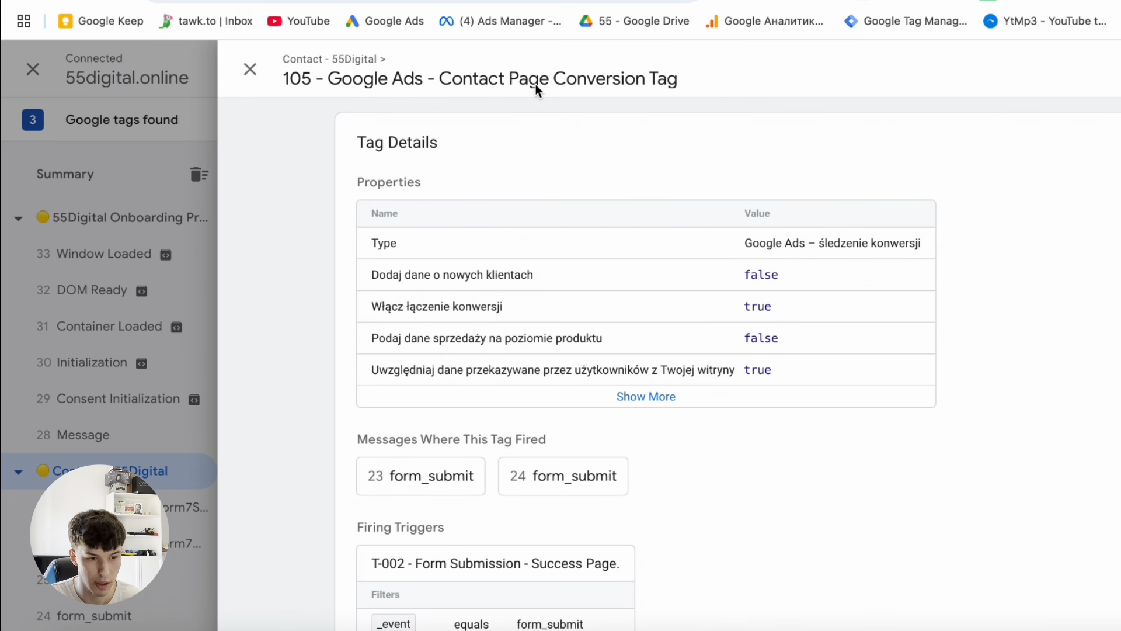
drag(483, 80, 704, 82)
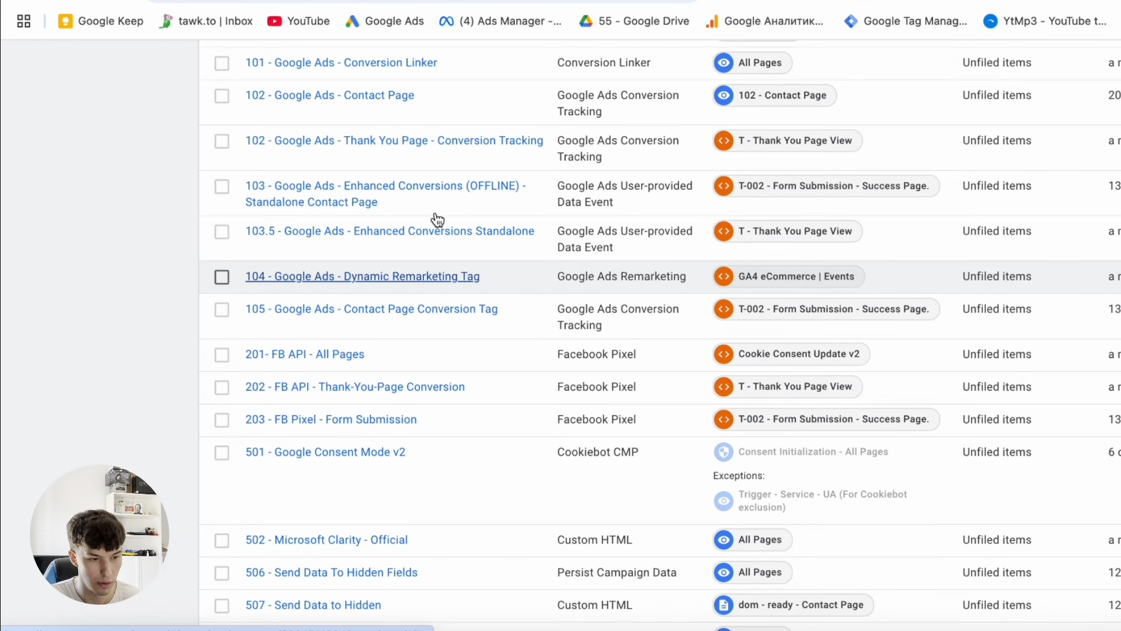
scroll(433, 218, up, 1)
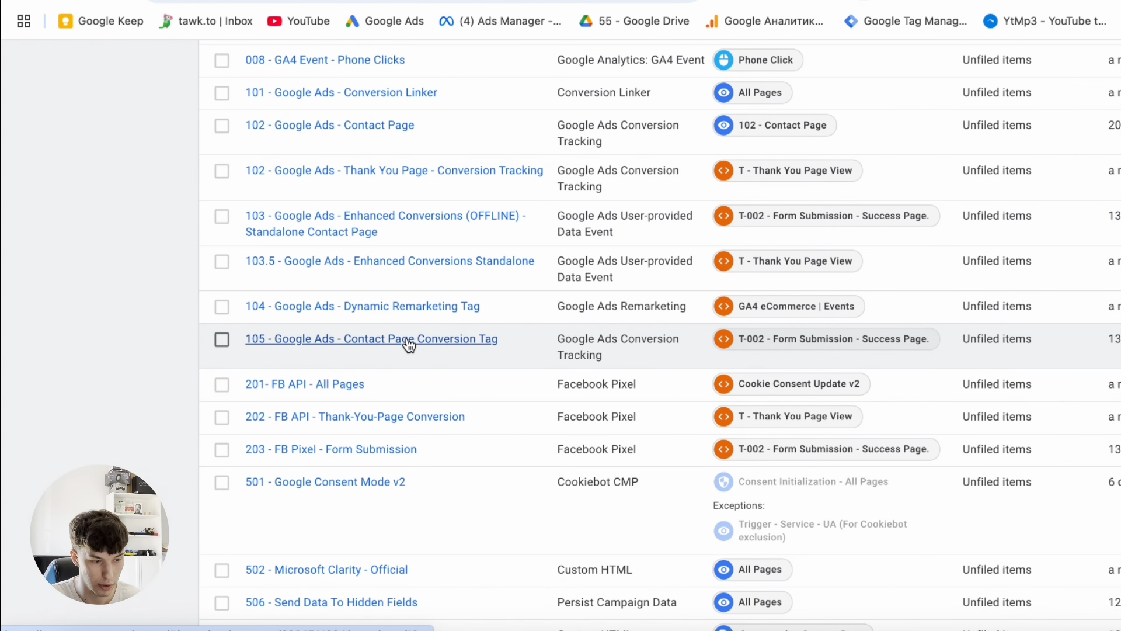
click(405, 338)
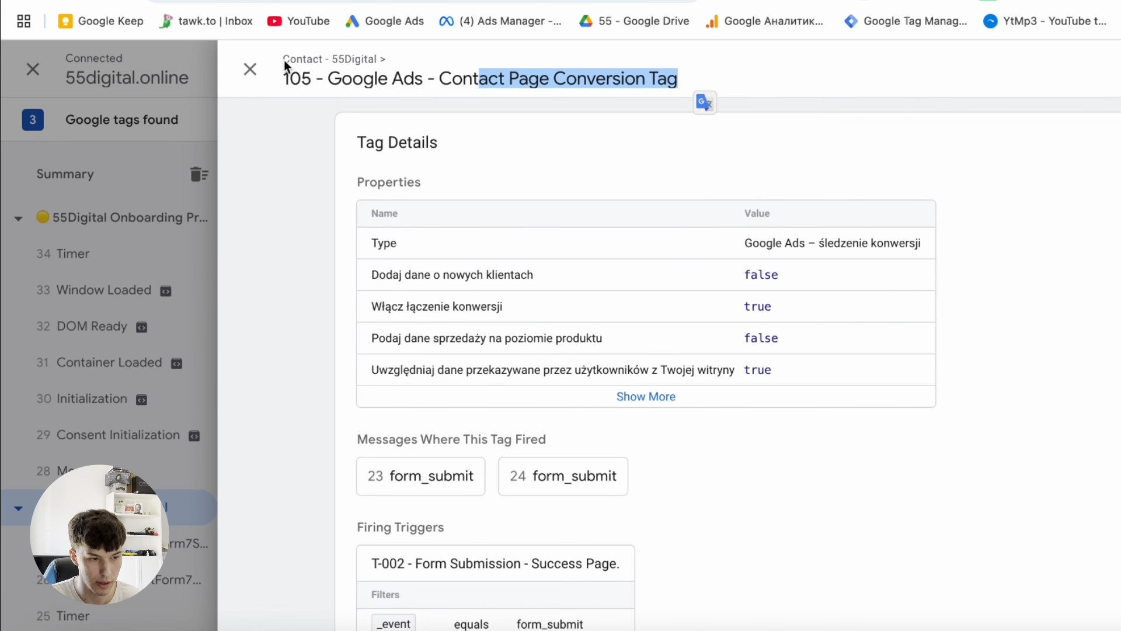
click(284, 61)
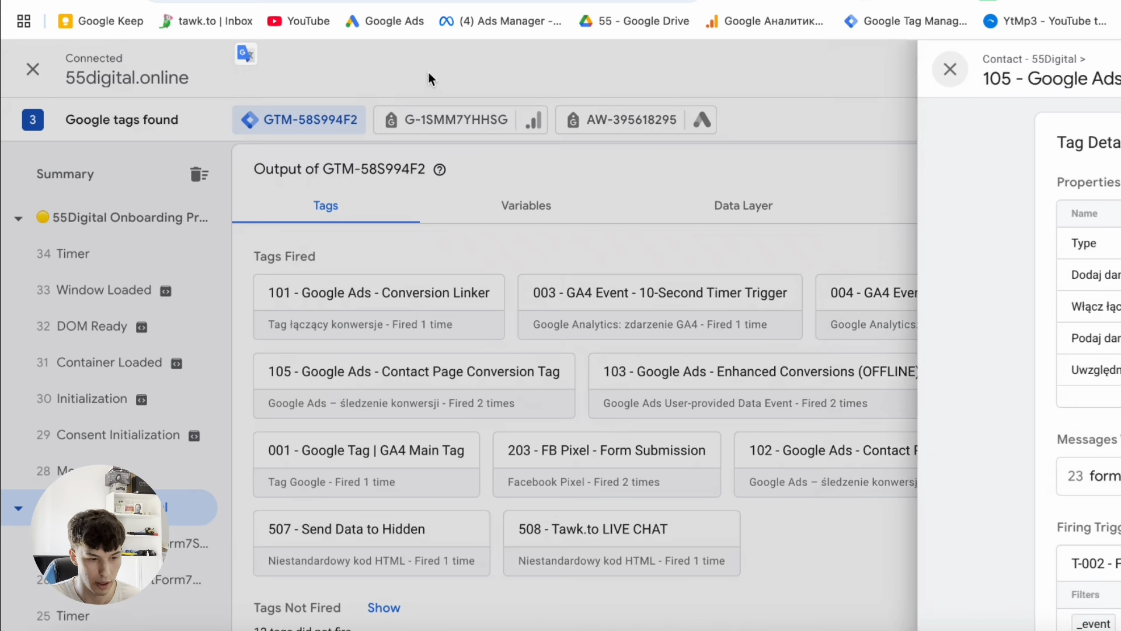
Switch to Google Ads, leave the conversion setup page, and start creating a new campaign.
key(ctrl+Tab)
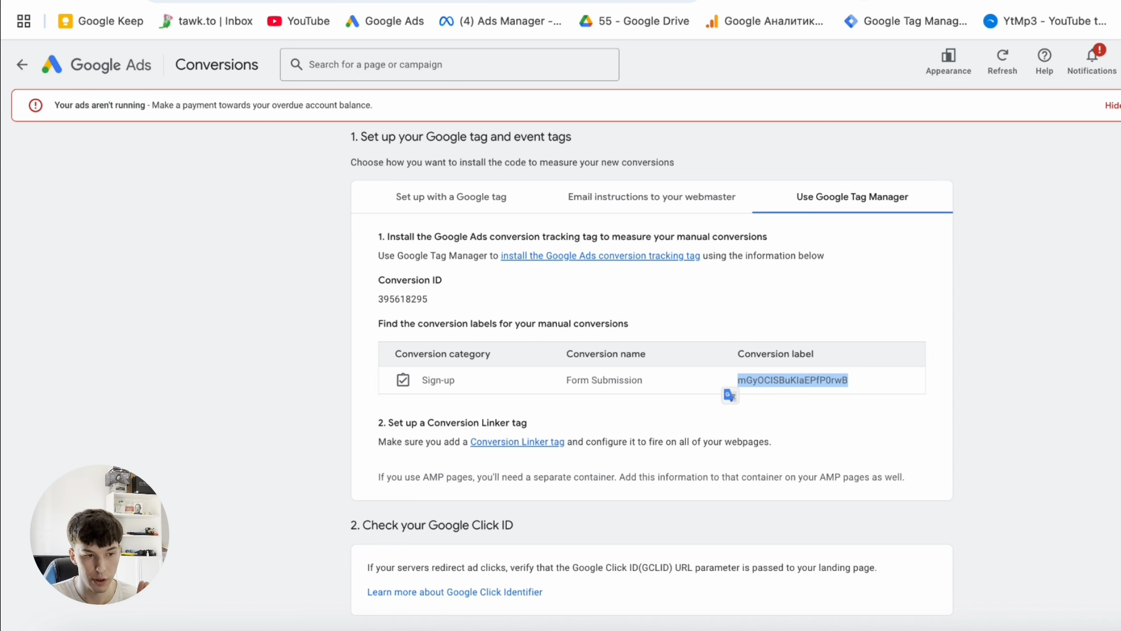
scroll(506, 376, down, 2)
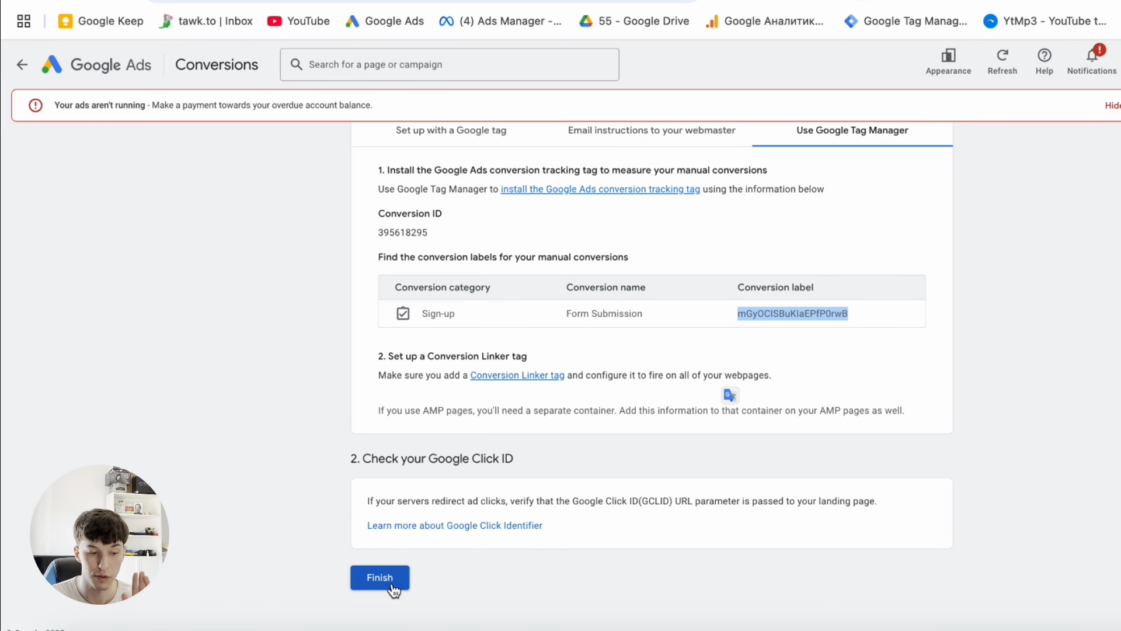
click(22, 65)
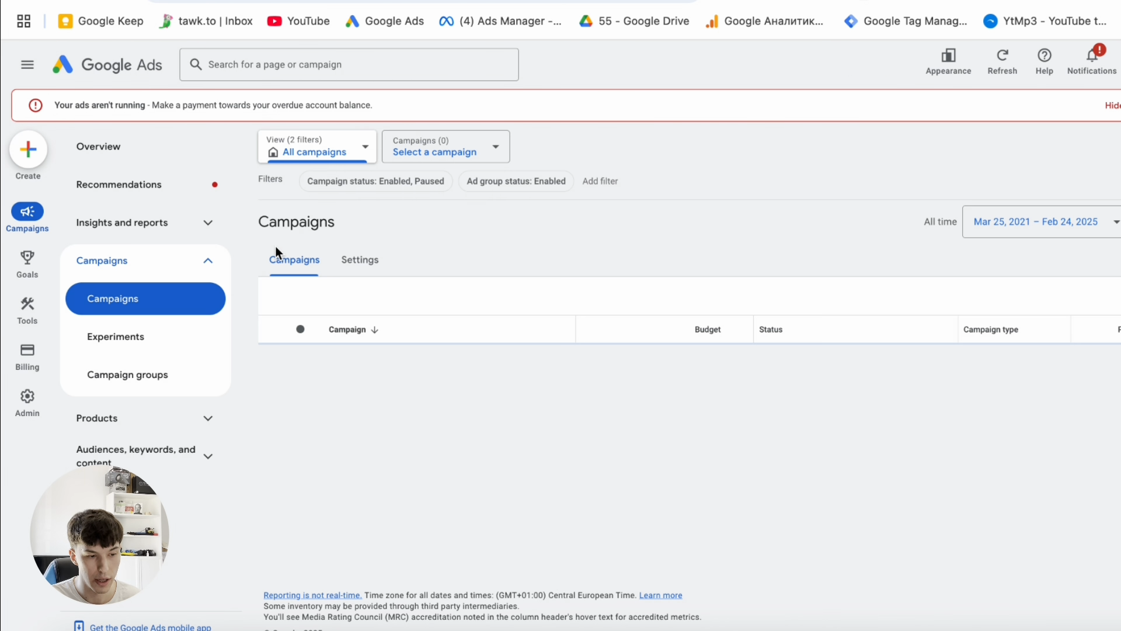
scroll(453, 520, down, 2)
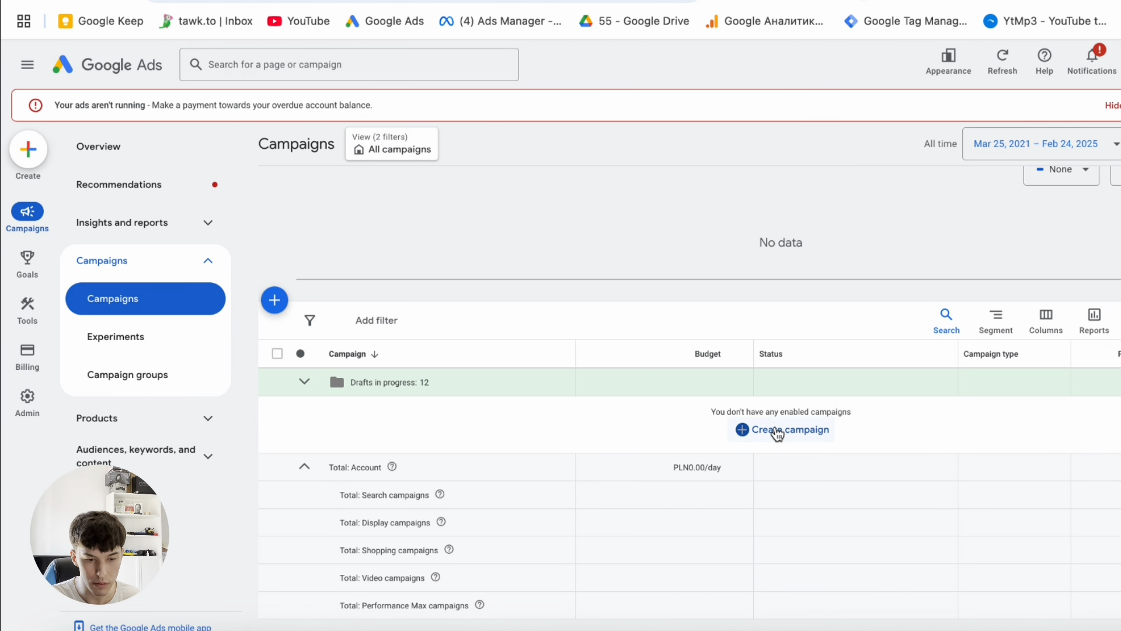
click(780, 433)
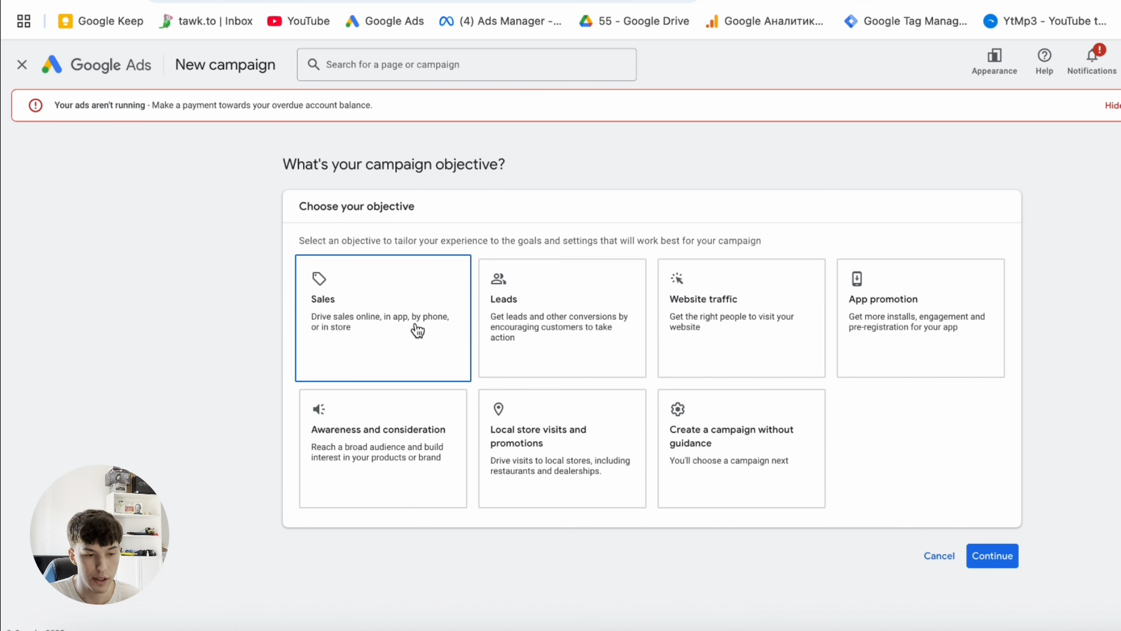
Choose to create a campaign without guidance, select the Search campaign type, and continue with the account-default conversion goals.
click(729, 416)
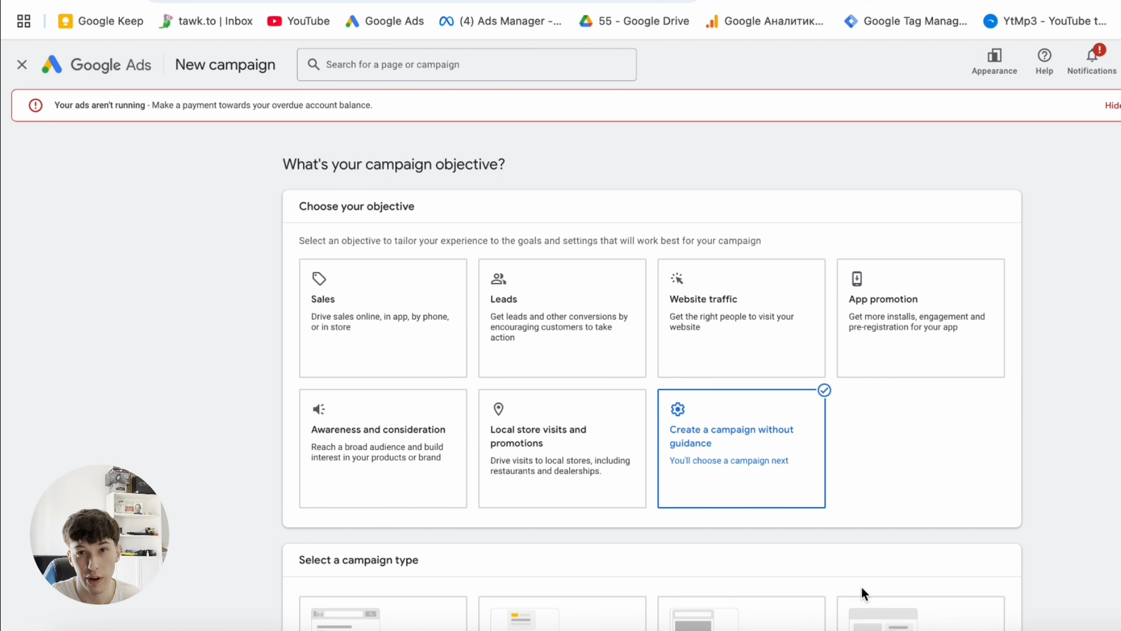
scroll(862, 588, down, 5)
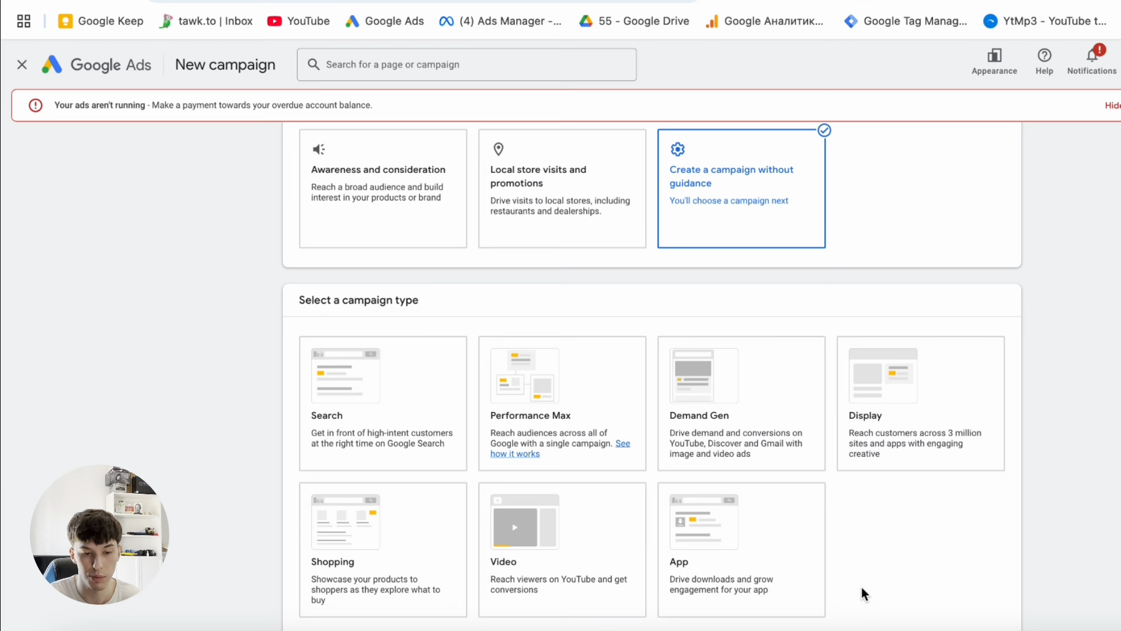
scroll(862, 589, down, 1)
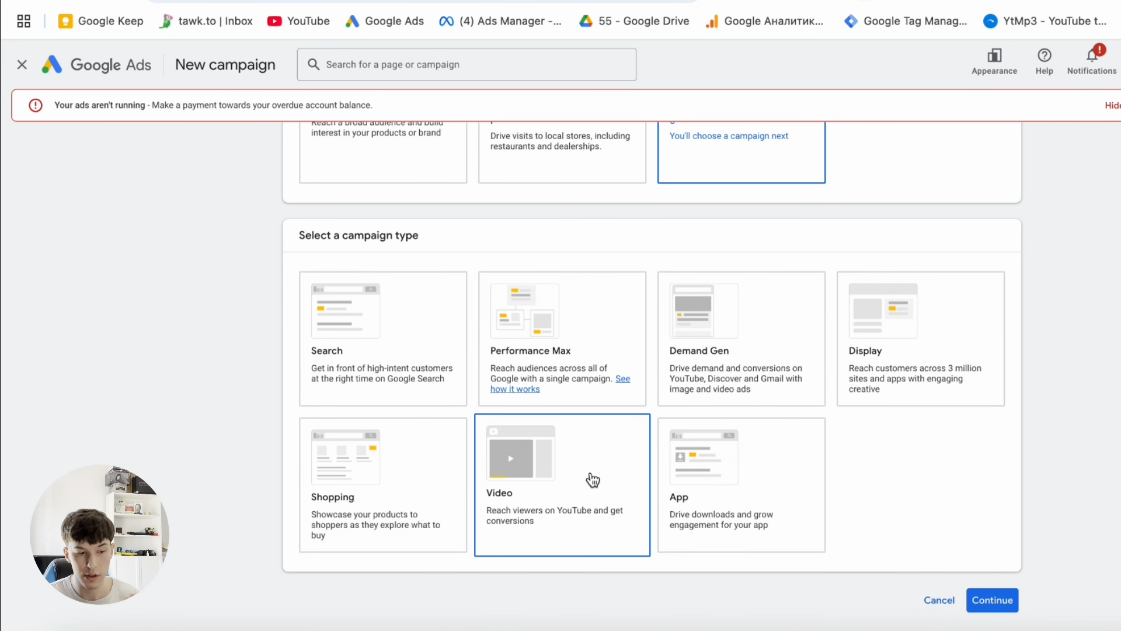
click(425, 362)
scroll(683, 318, down, 4)
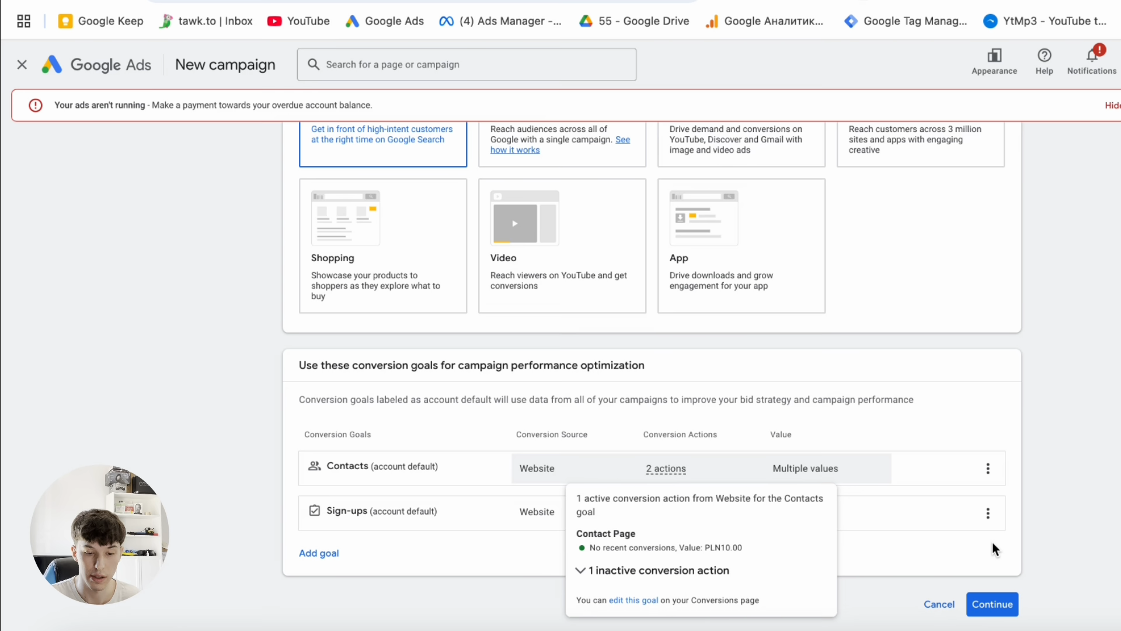
click(992, 605)
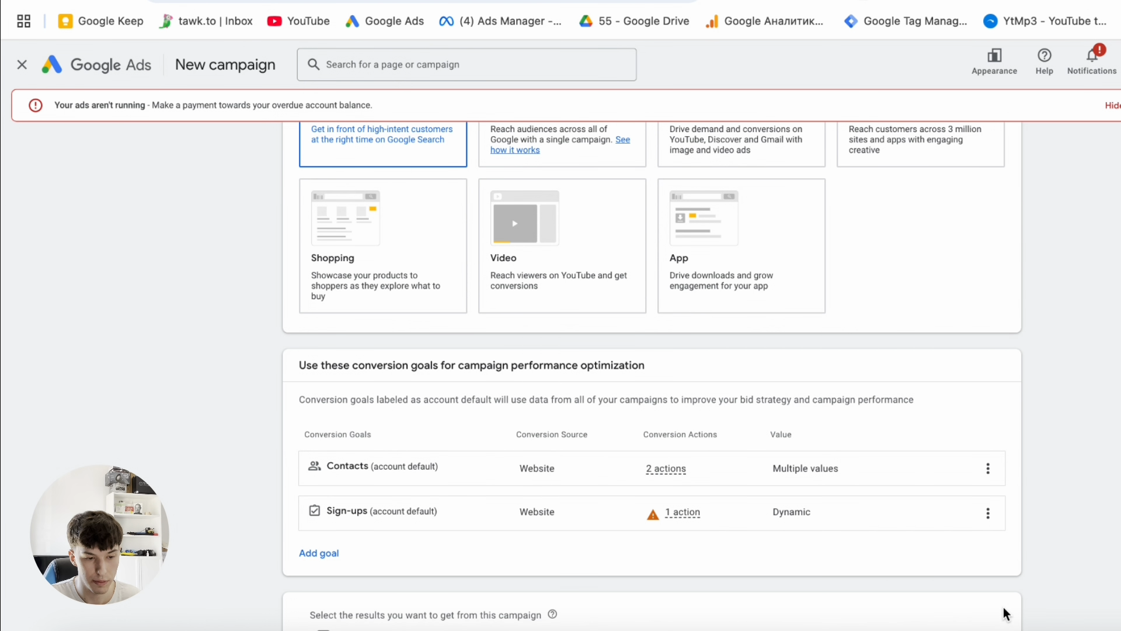
Select website visits as the desired campaign result and enter nike.com as the business's website.
scroll(806, 545, down, 3)
click(323, 486)
scroll(509, 531, down, 1)
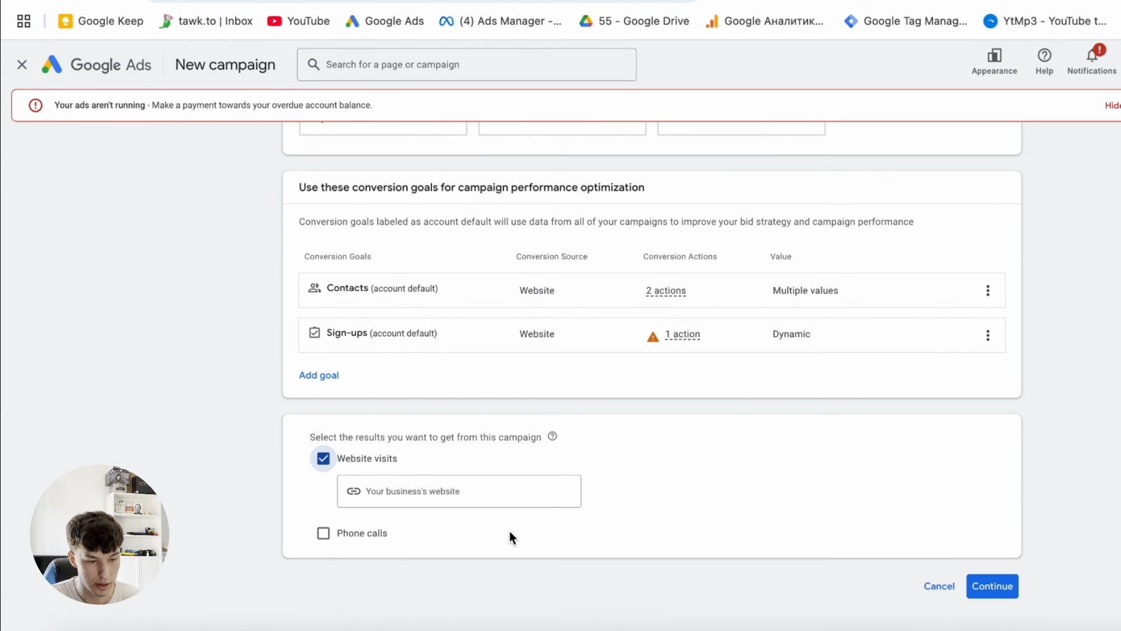
click(455, 482)
text(nike.com)
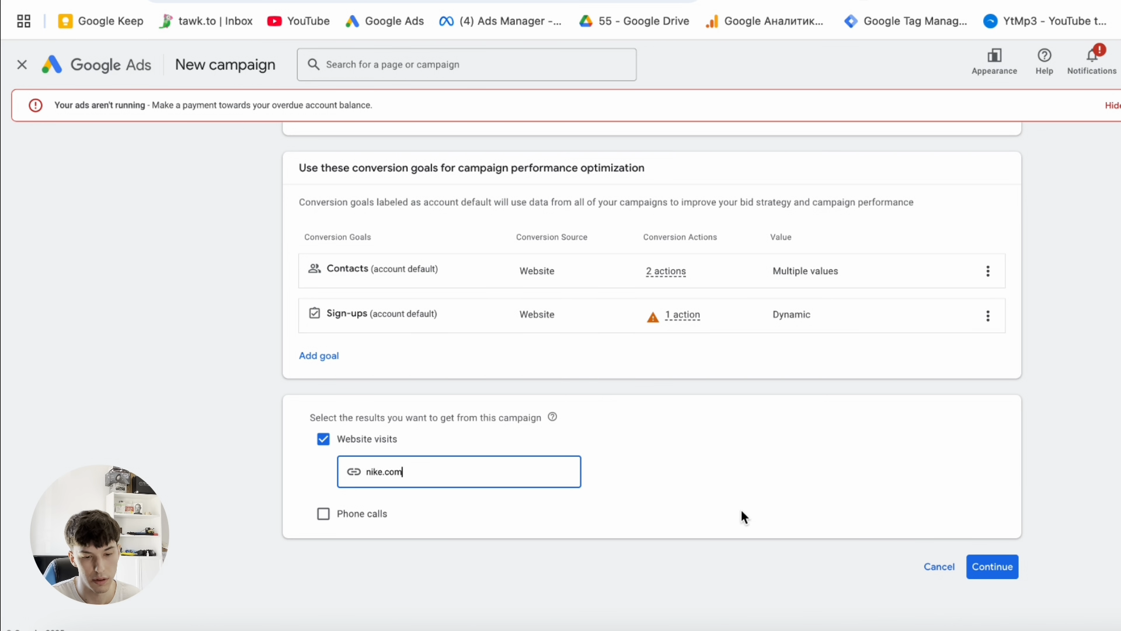
click(992, 566)
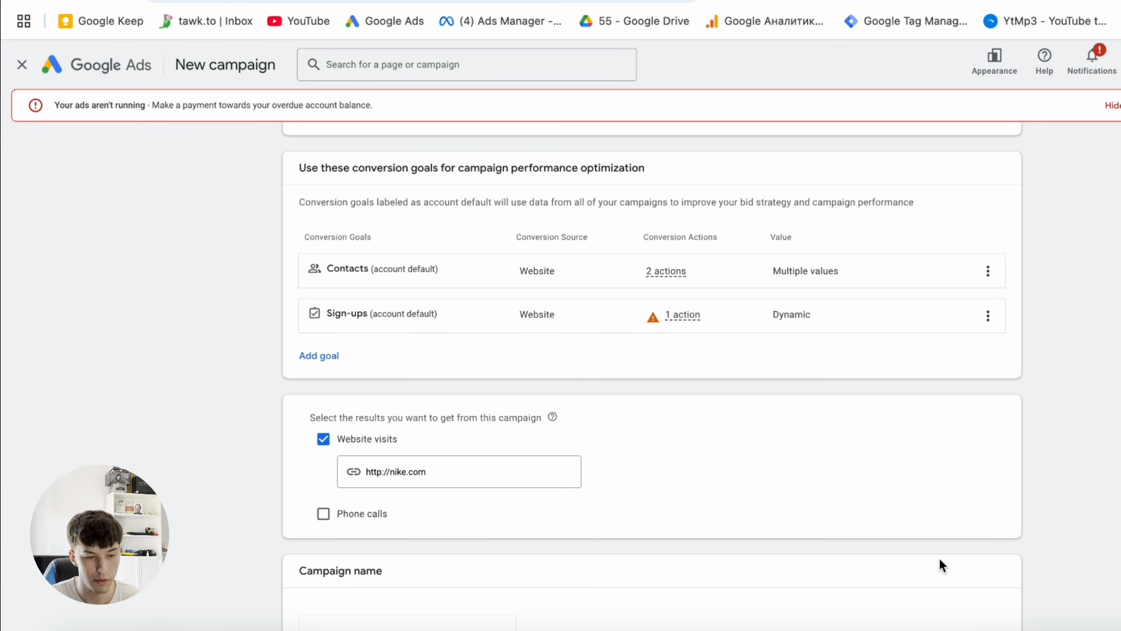
Name the campaign "SEA - Lead Generation" and start it as a new campaign instead of finishing a saved draft.
scroll(777, 512, down, 3)
click(375, 482)
key(ctrl+a)
text(S)
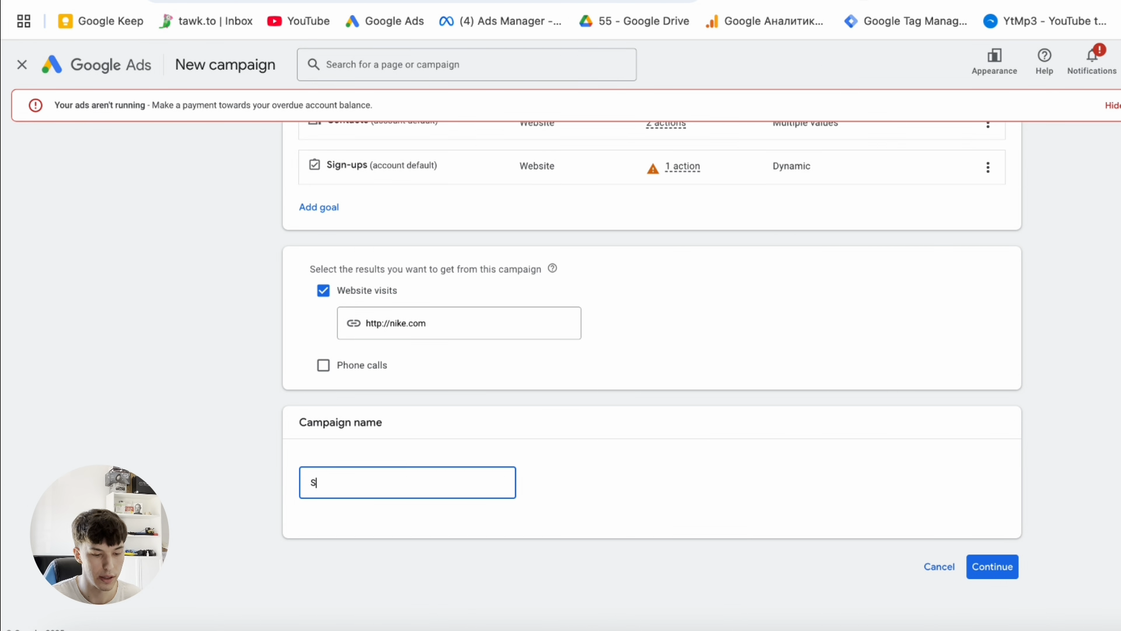
text(EA -)
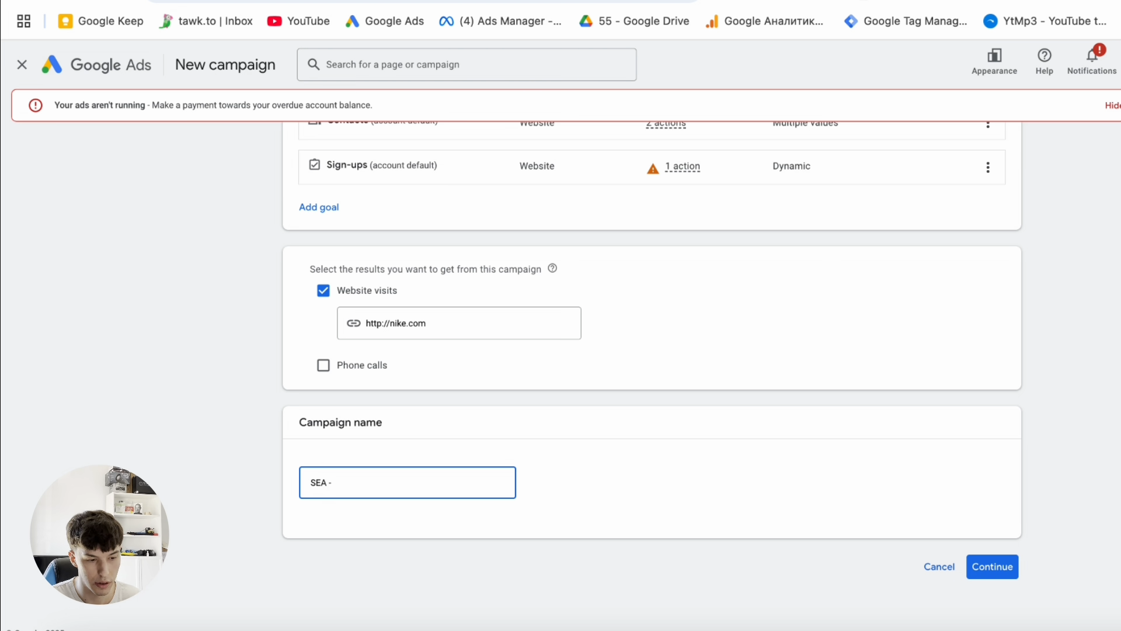
text( Lead Generation)
click(994, 563)
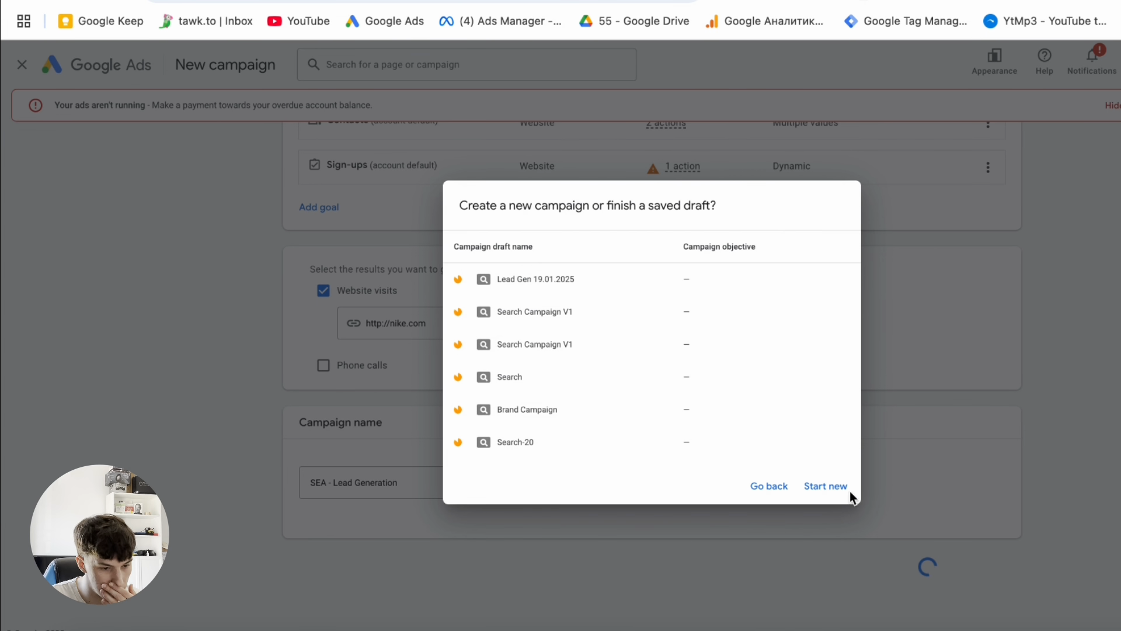
click(829, 487)
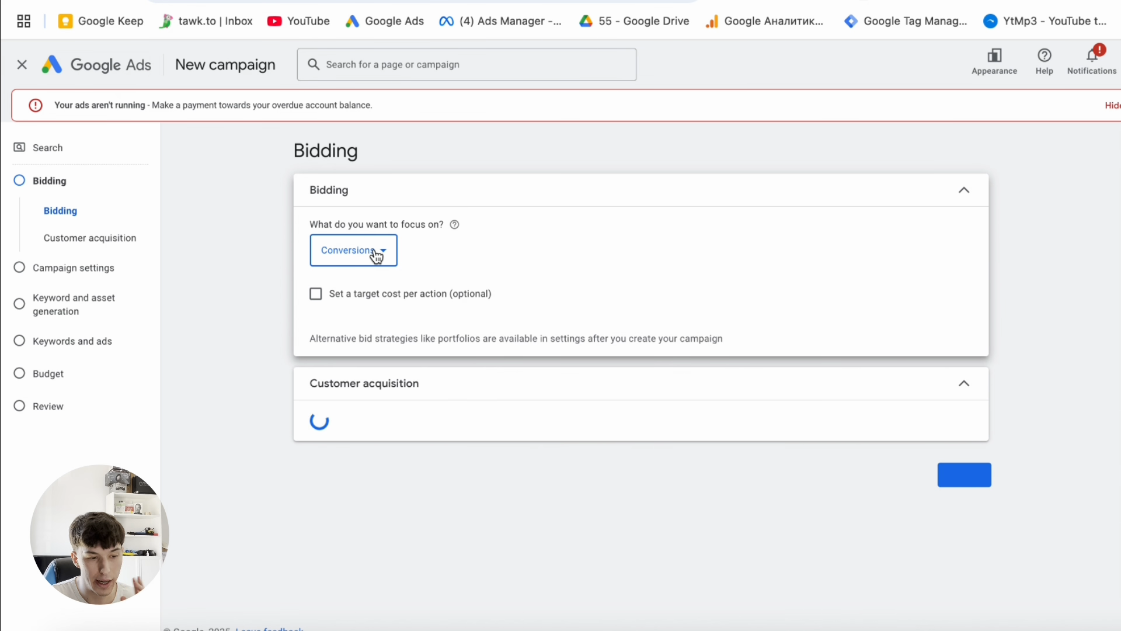
Try Clicks as the bidding focus, look over the other focus options, and set the focus back to Conversions.
click(377, 256)
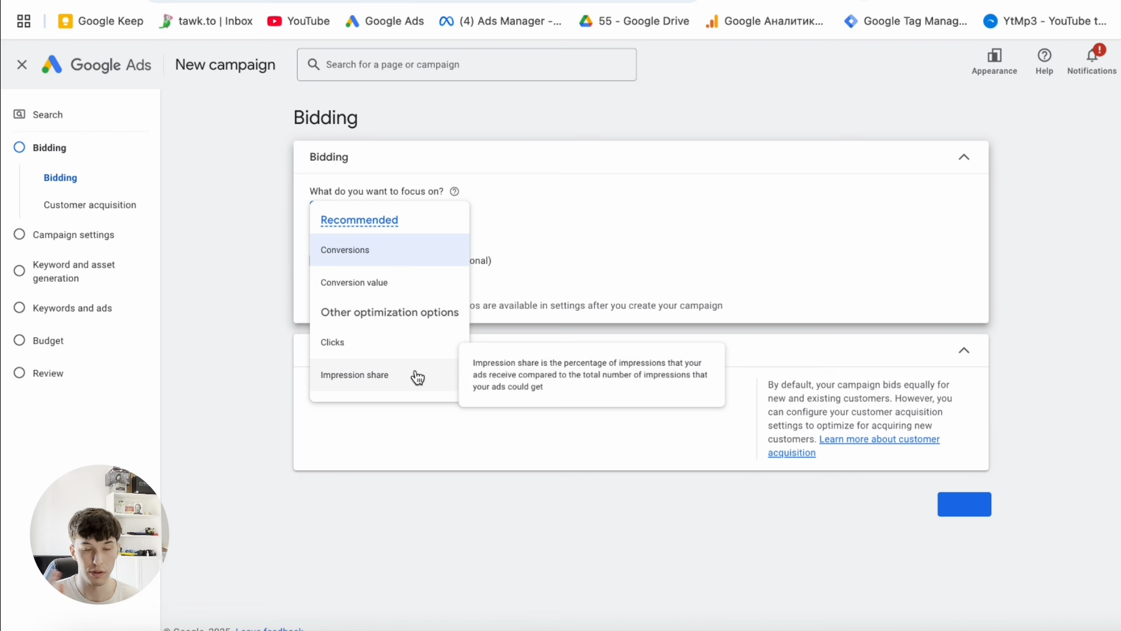
click(367, 343)
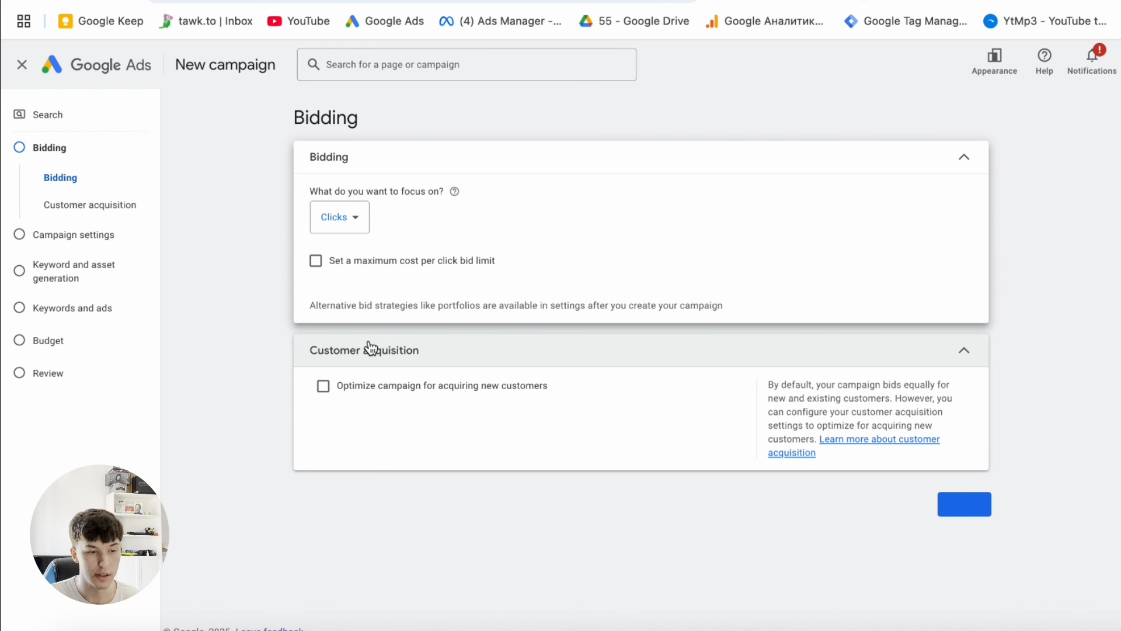
click(356, 232)
click(556, 255)
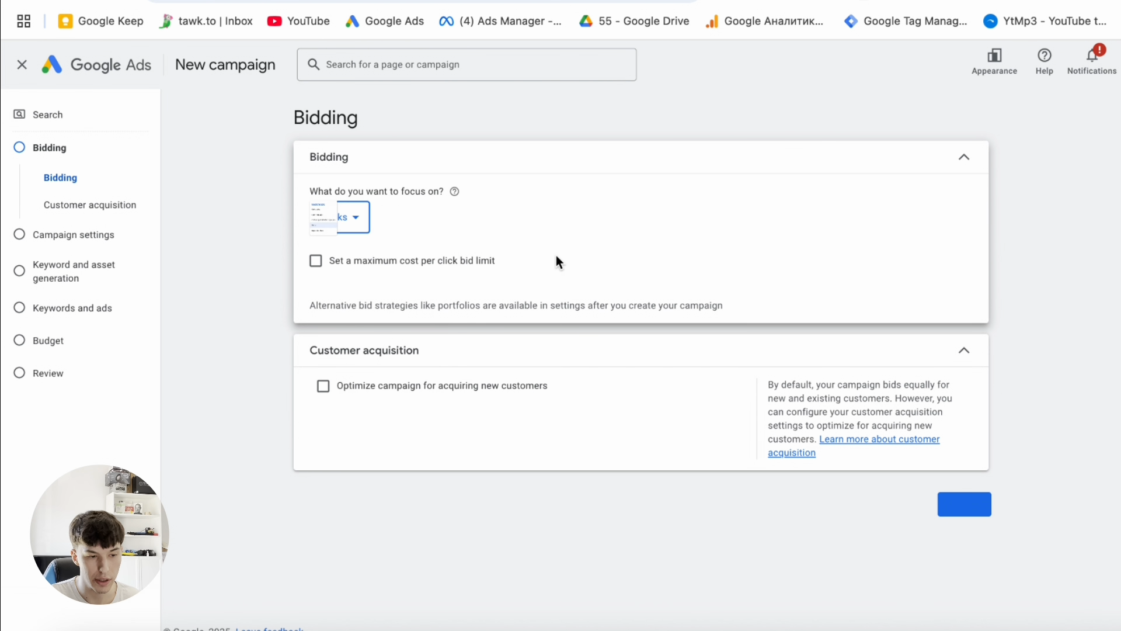
click(339, 226)
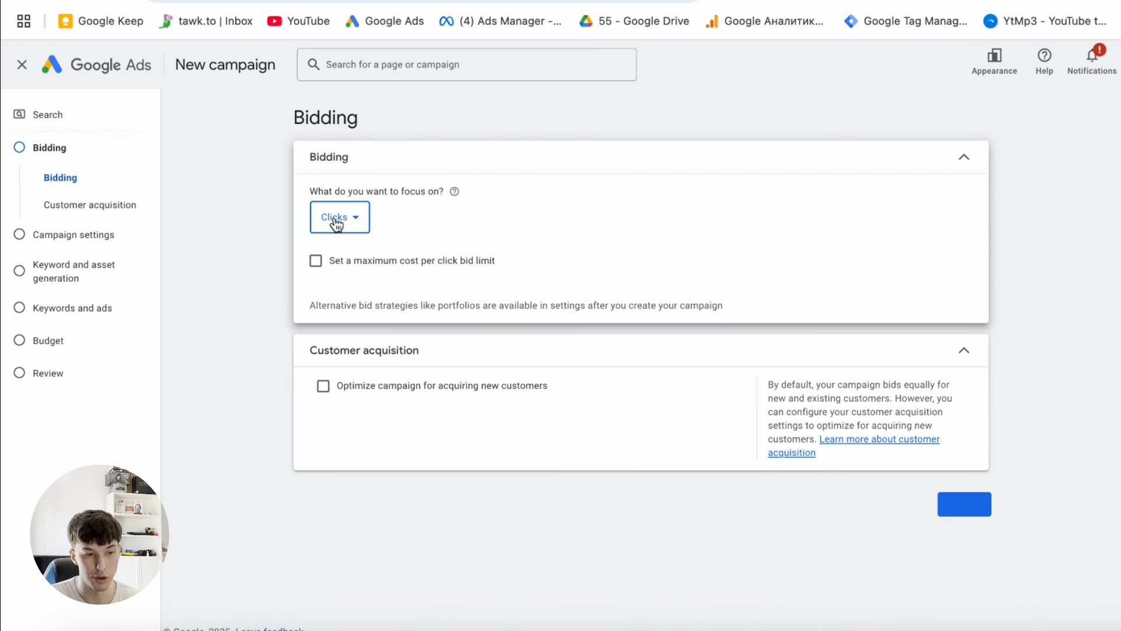
click(582, 249)
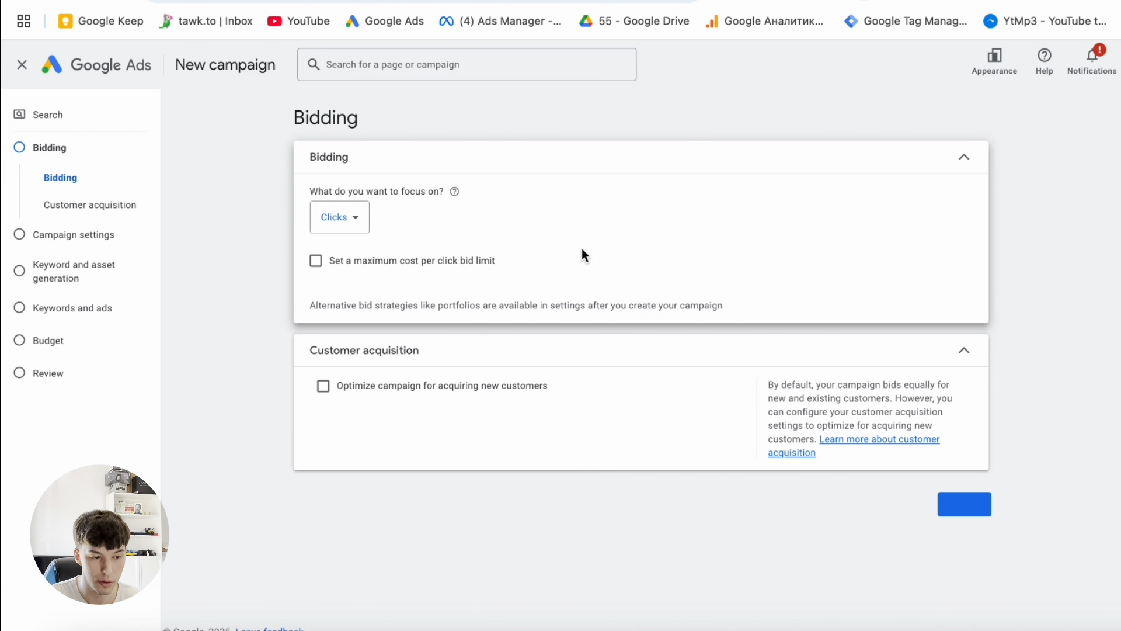
click(350, 227)
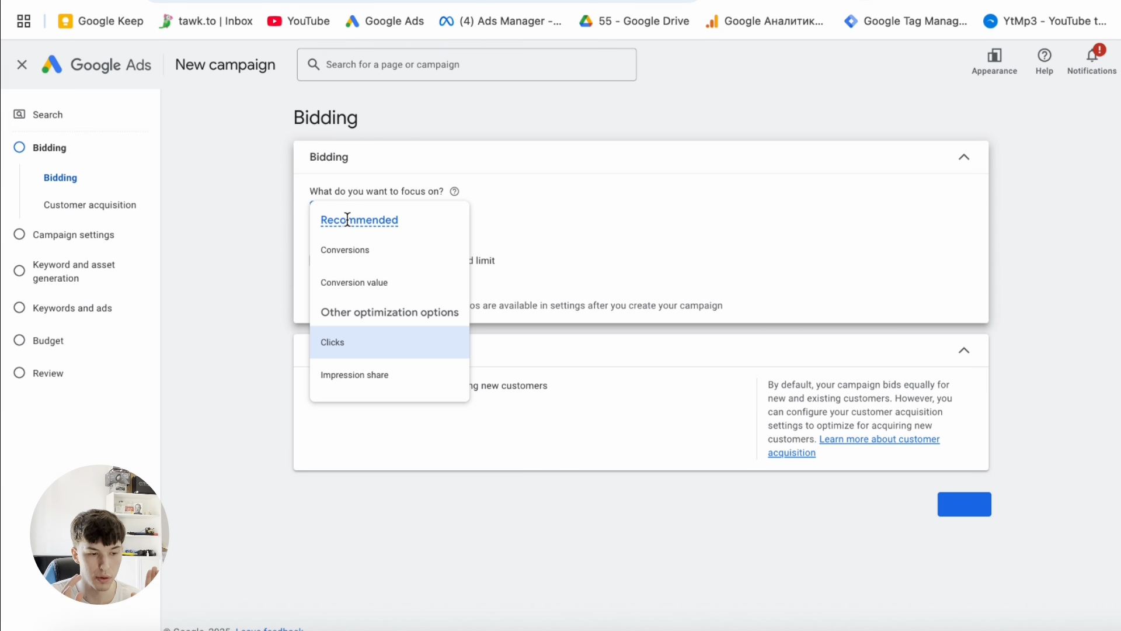
click(556, 304)
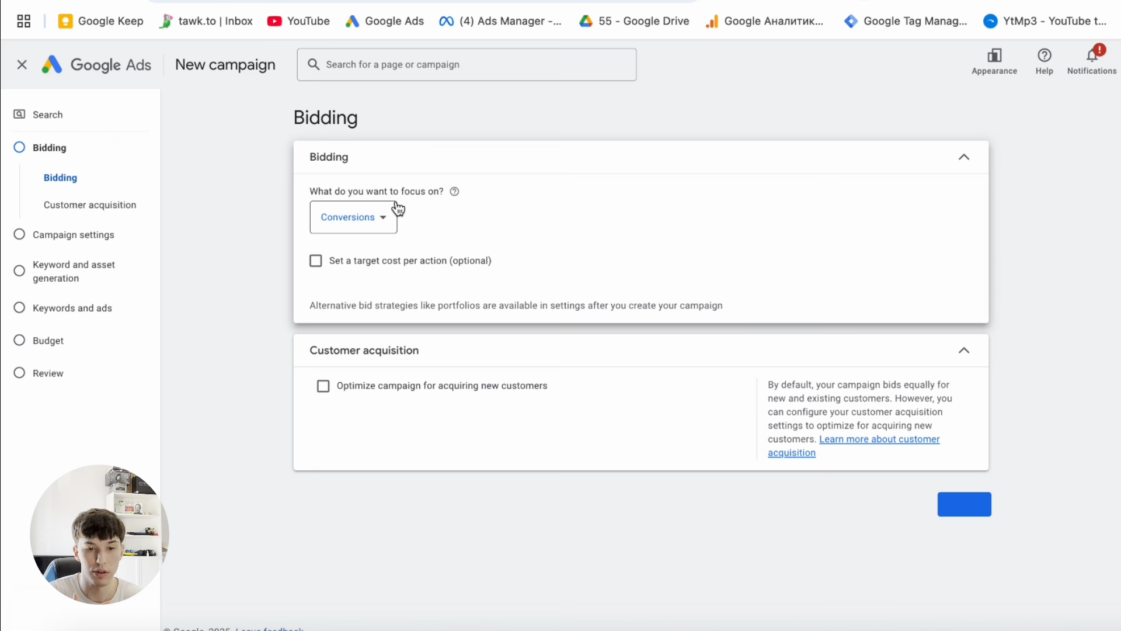
Set the bidding focus to Clicks with a maximum CPC bid limit of PLN 3.00, and continue to the campaign settings.
click(397, 210)
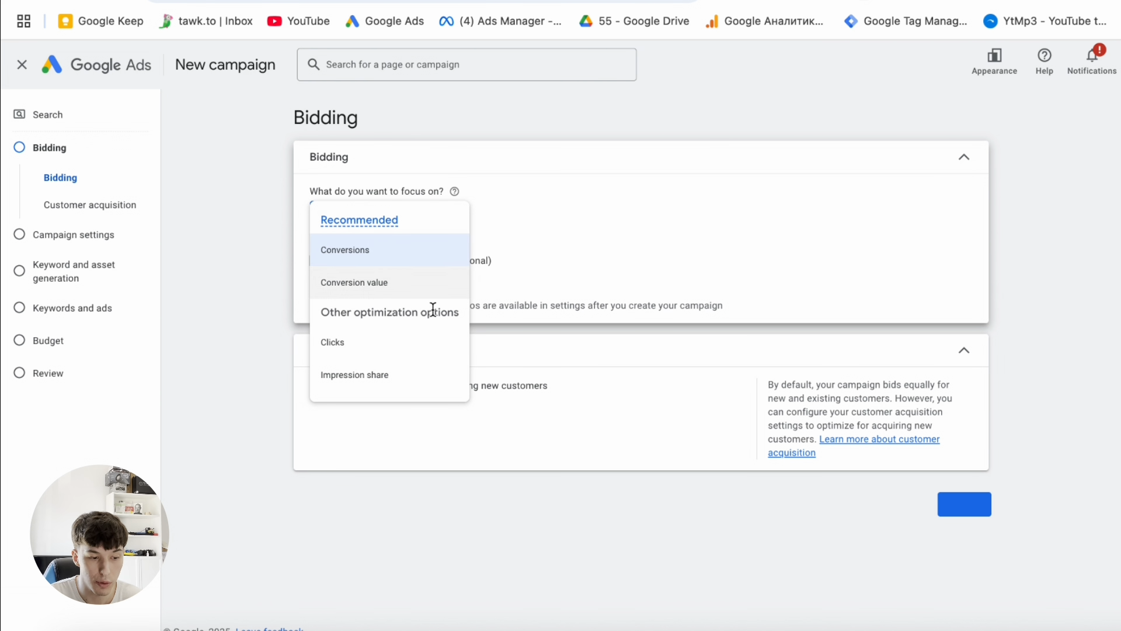
click(364, 347)
click(362, 260)
click(361, 316)
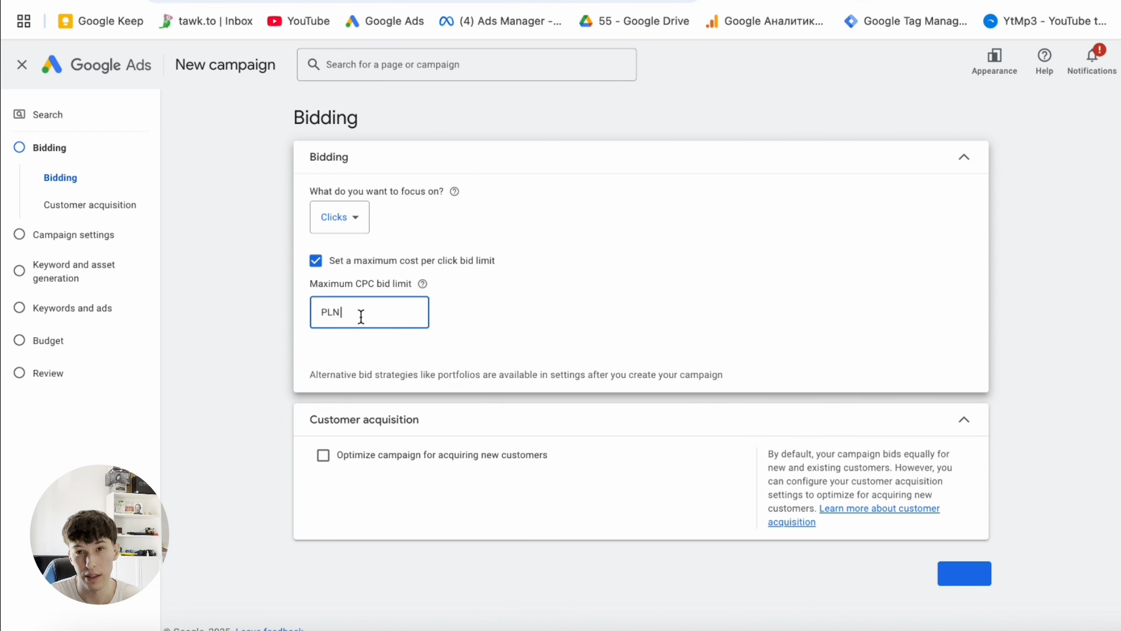
text(3)
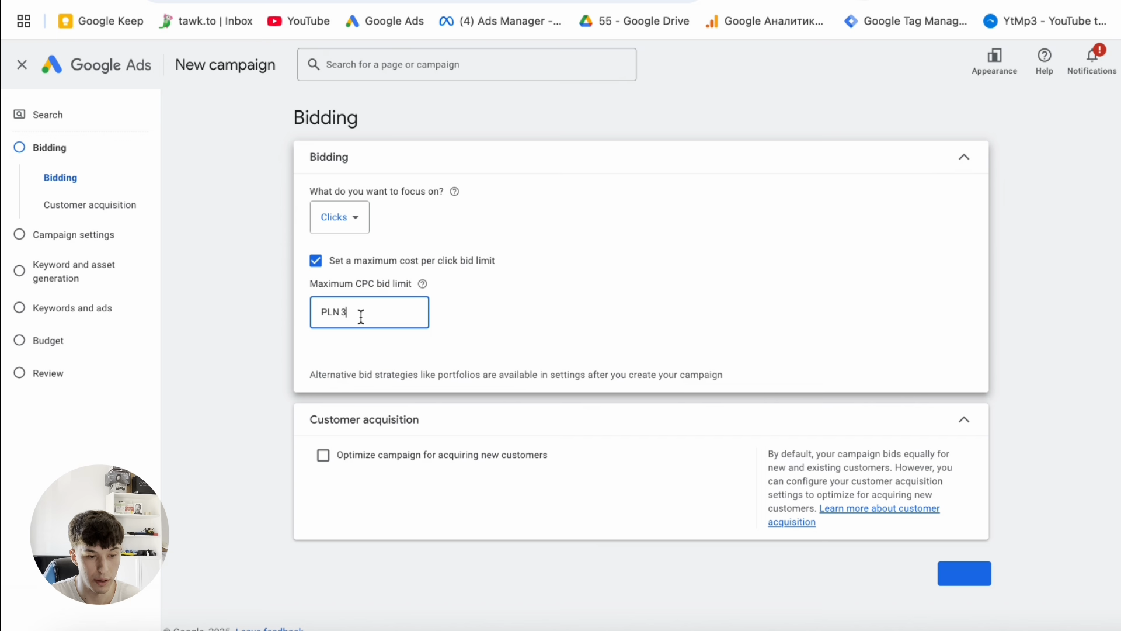
click(490, 312)
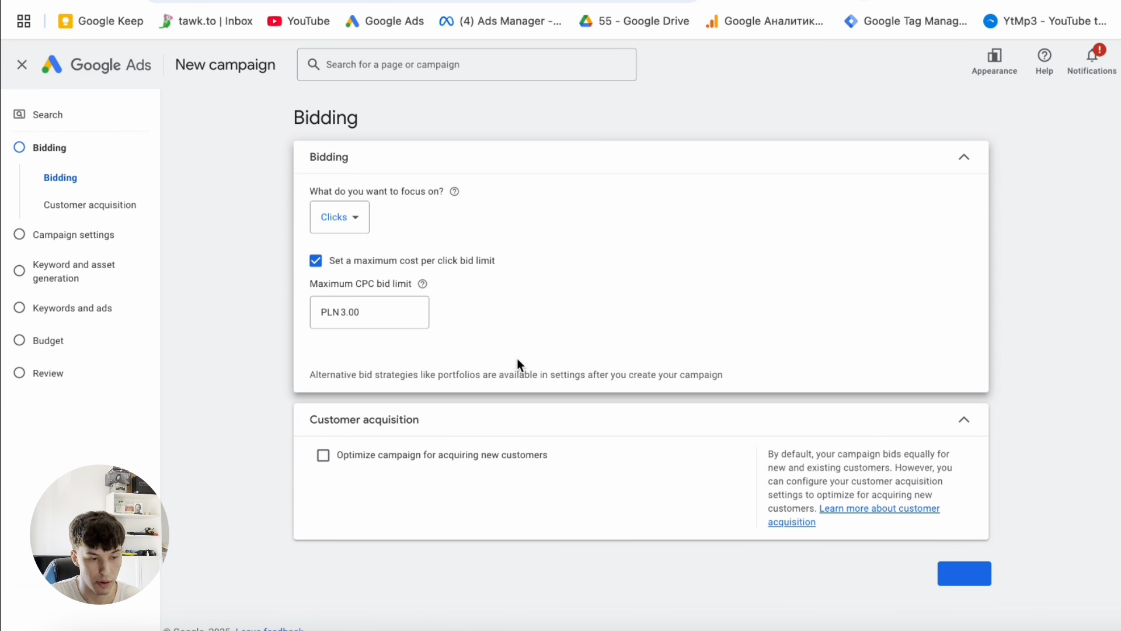
click(960, 571)
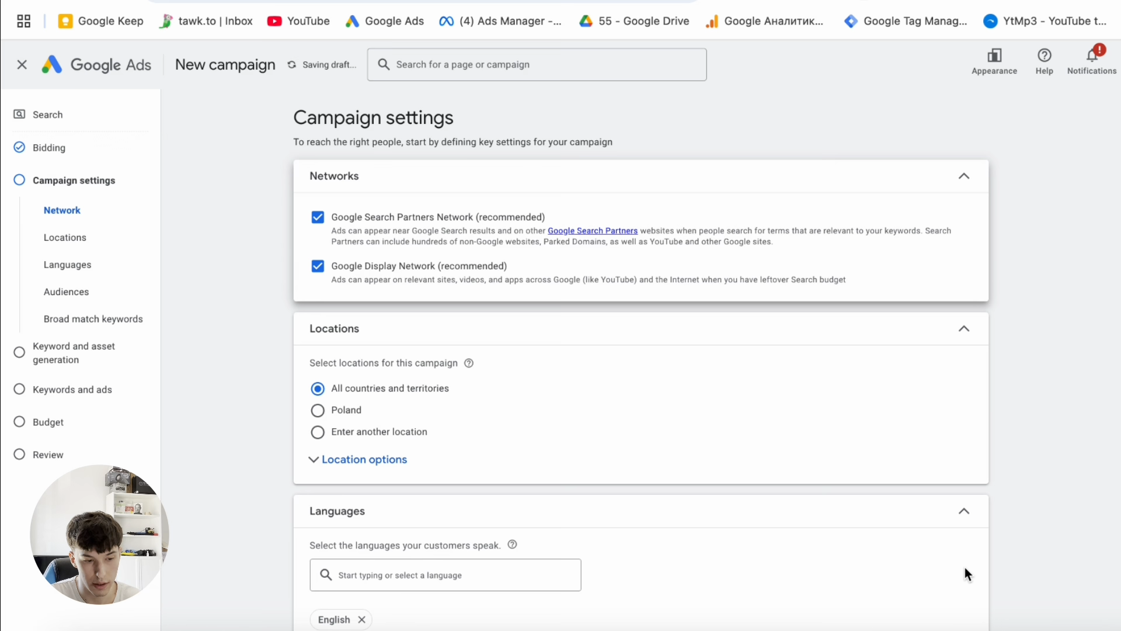
Exclude the Google Search Partners Network and the Google Display Network from the campaign.
click(323, 224)
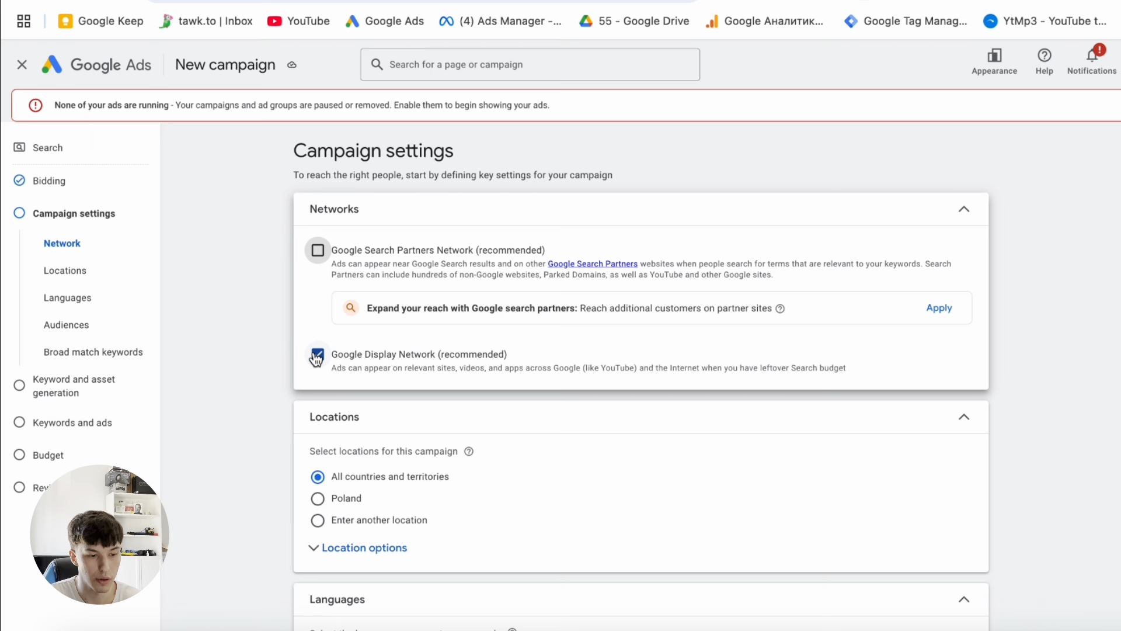
click(318, 356)
scroll(405, 335, down, 1)
scroll(526, 297, up, 1)
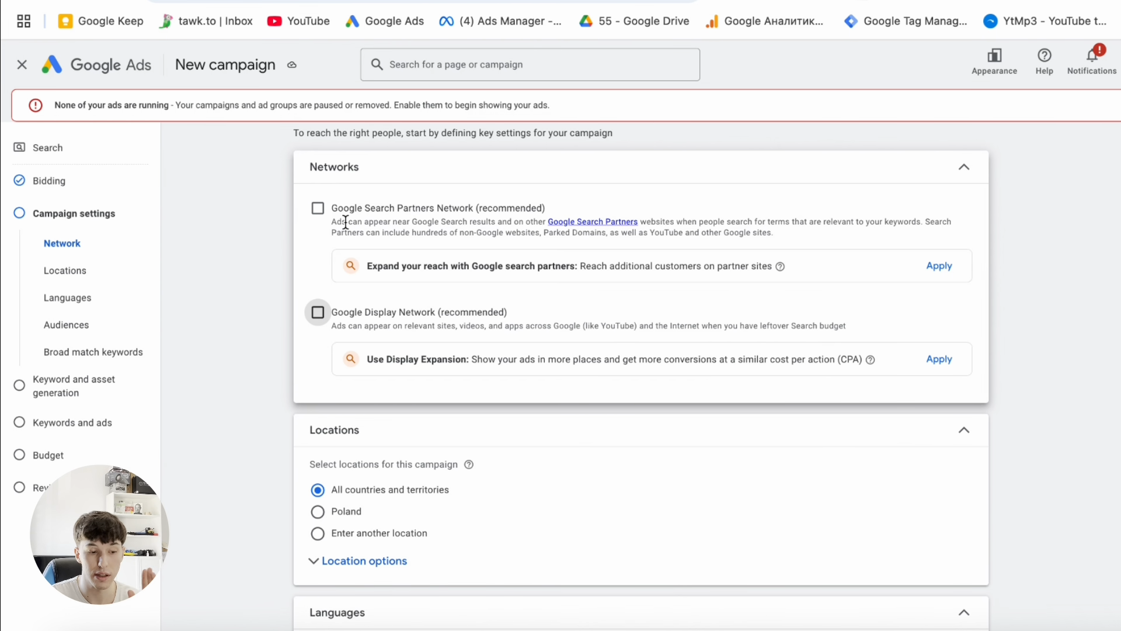
Target Poland and limit the location option to Presence: people in or regularly in the included locations.
scroll(318, 299, down, 3)
click(318, 383)
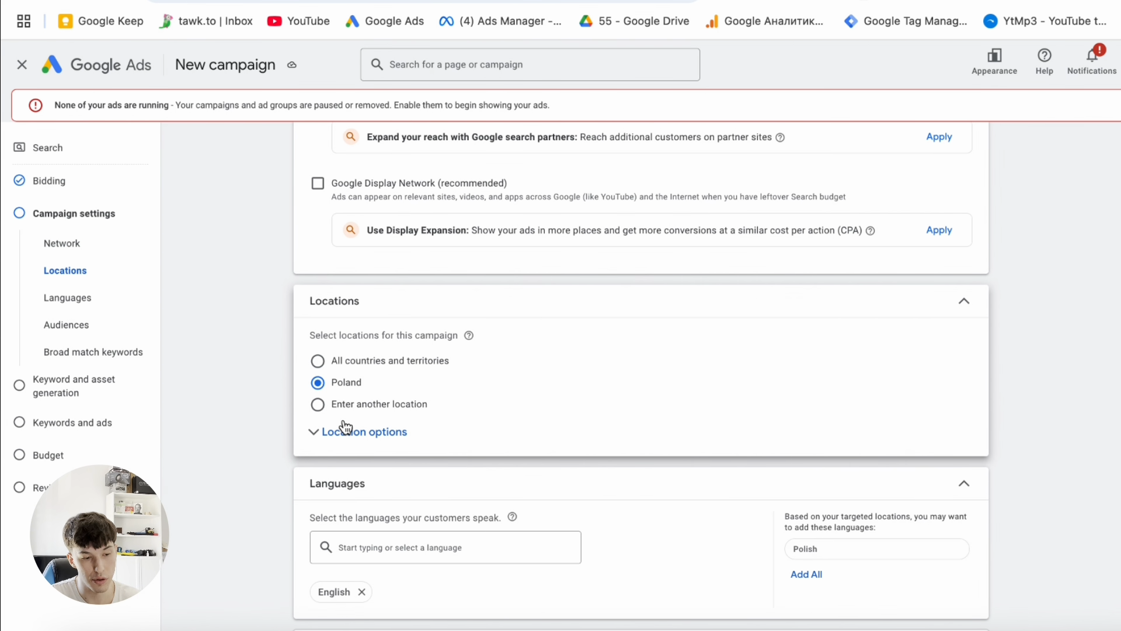
click(344, 430)
scroll(343, 425, down, 3)
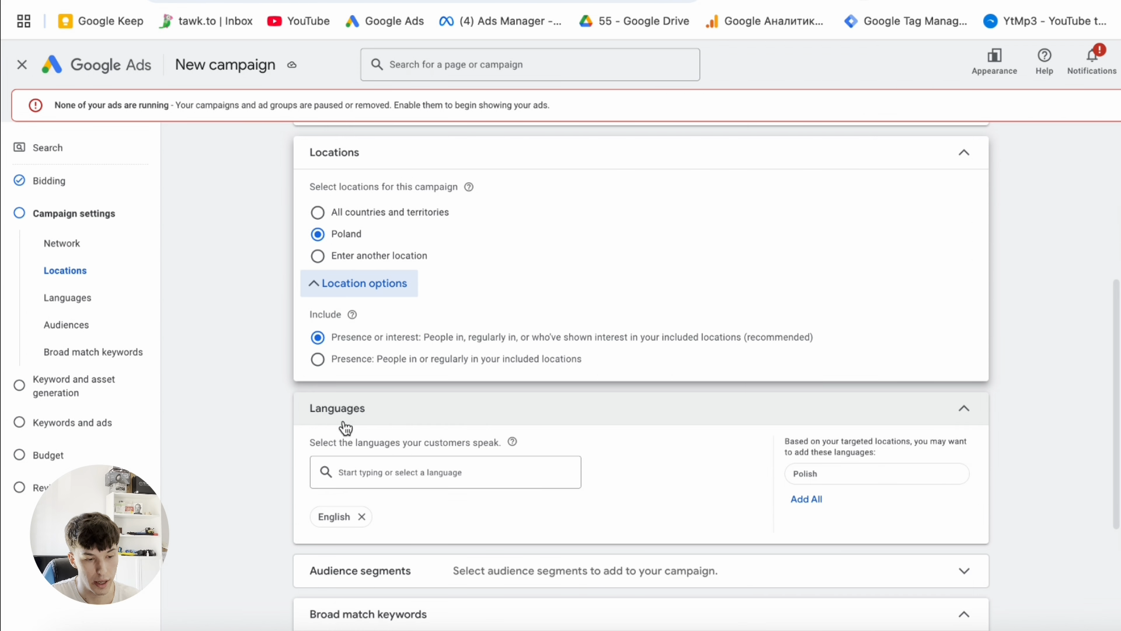
click(344, 367)
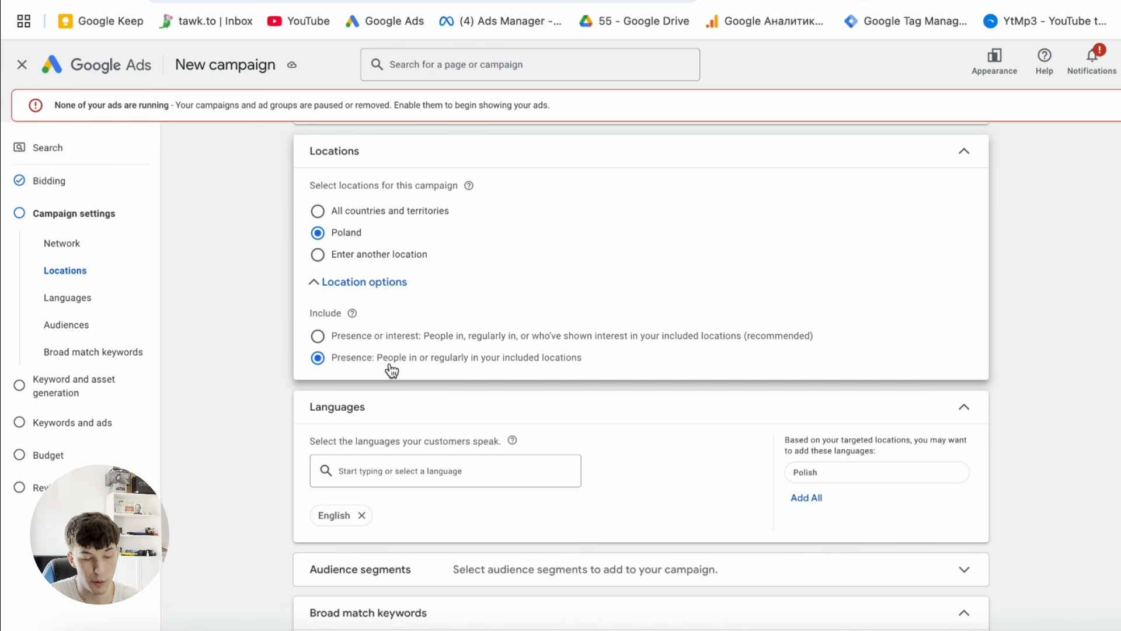
scroll(390, 367, down, 1)
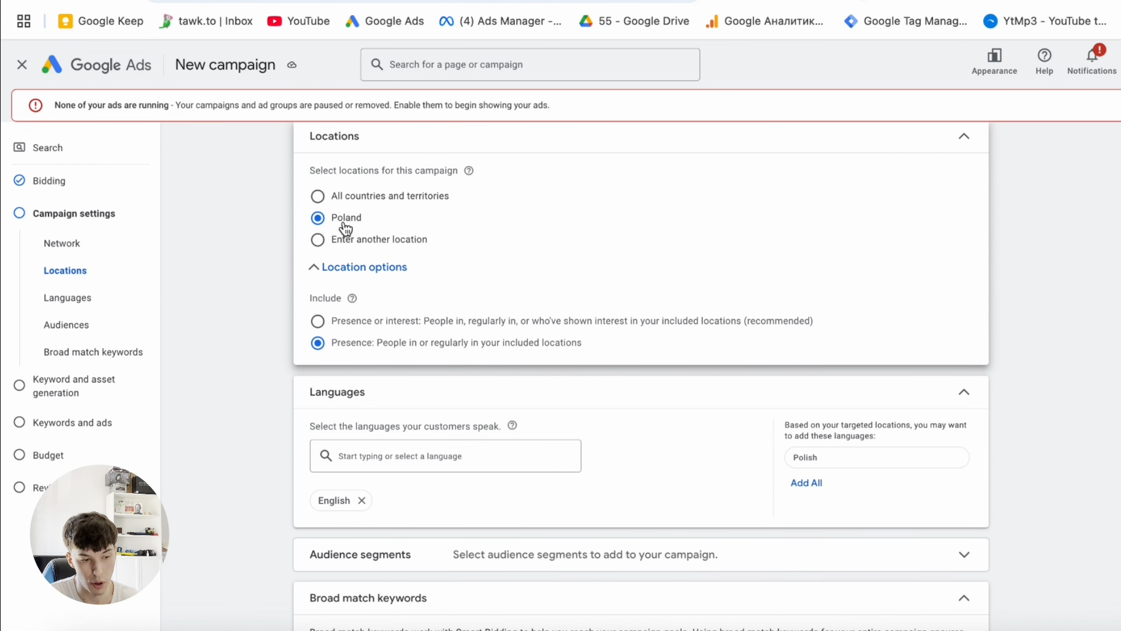
Remove English from the campaign languages and target all languages.
click(362, 501)
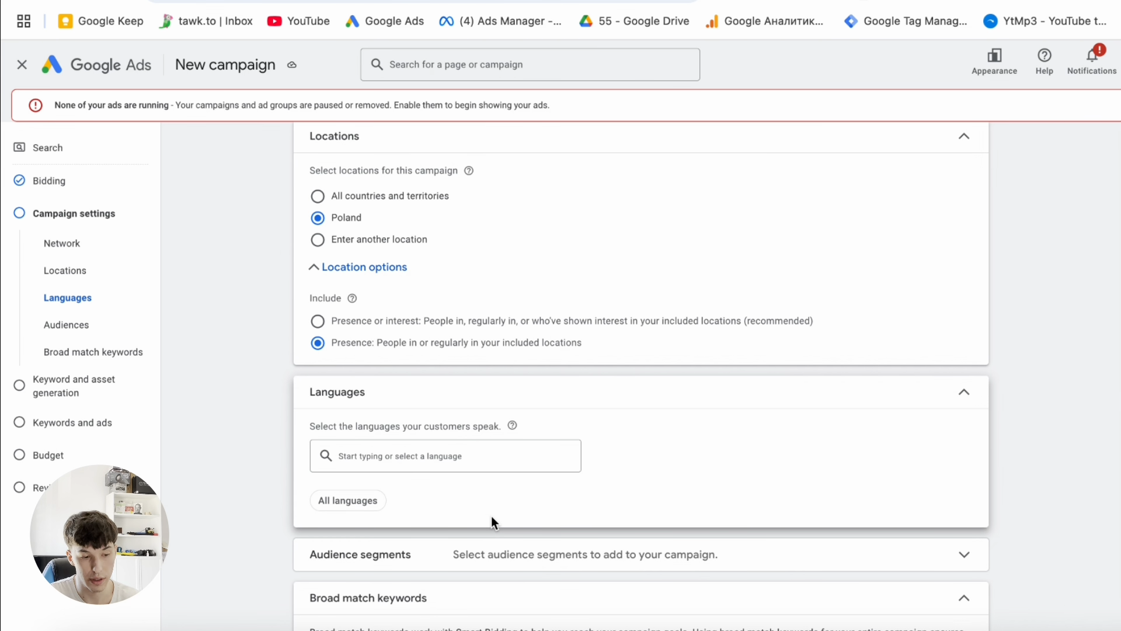
click(415, 455)
click(460, 492)
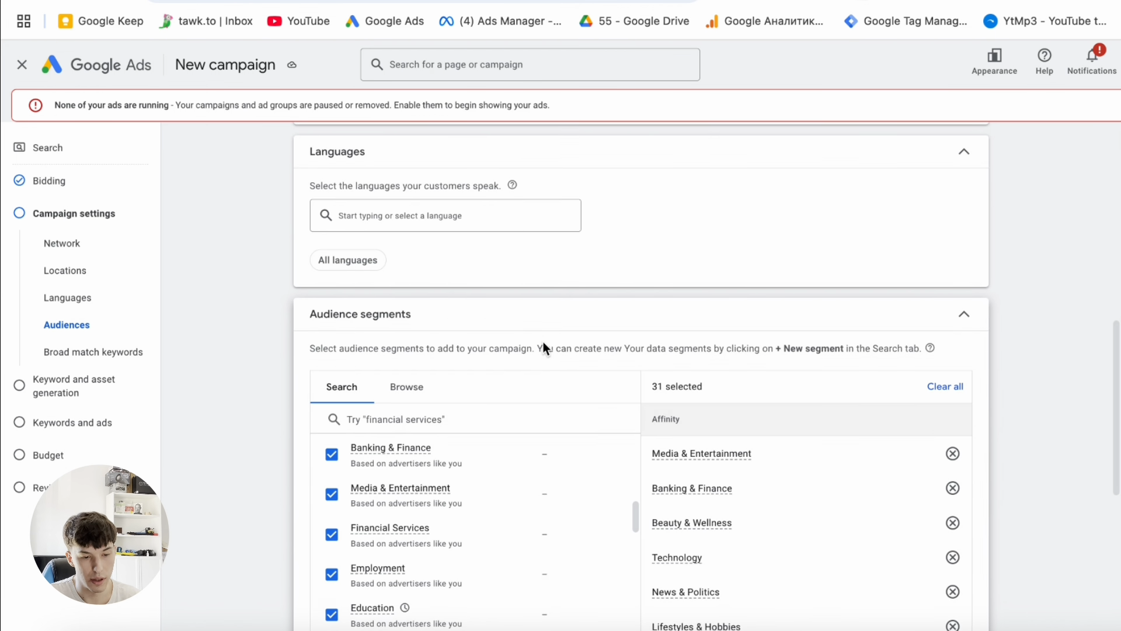
Review the audience segments with their Observation setting and the additional campaign settings, and continue to keyword and asset generation.
scroll(543, 342, down, 2)
scroll(612, 266, down, 2)
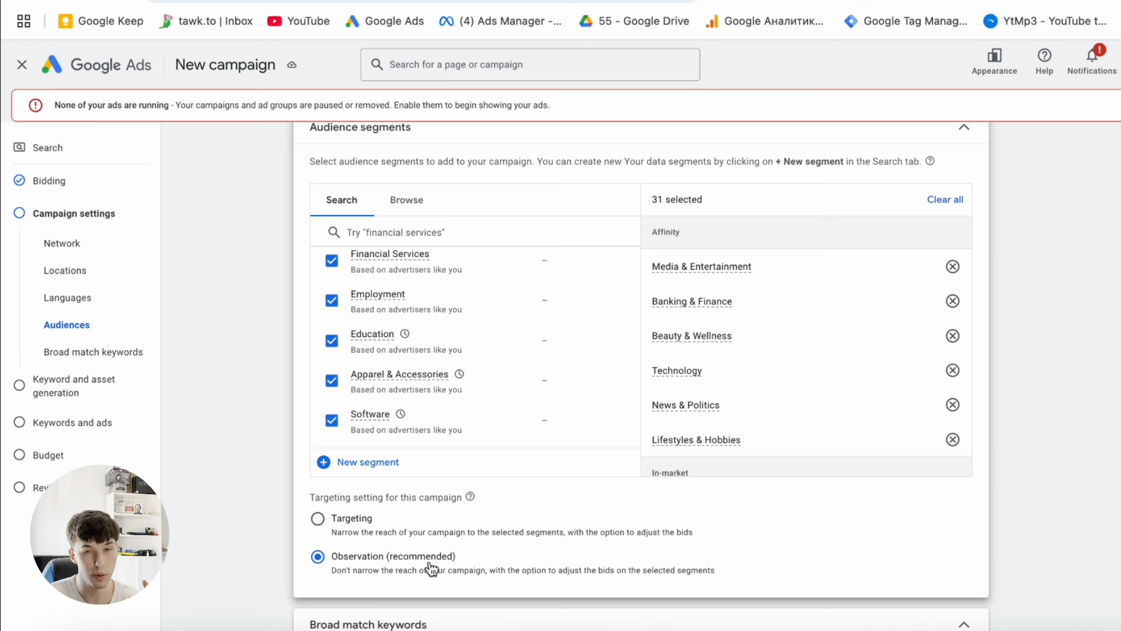
scroll(762, 306, down, 1)
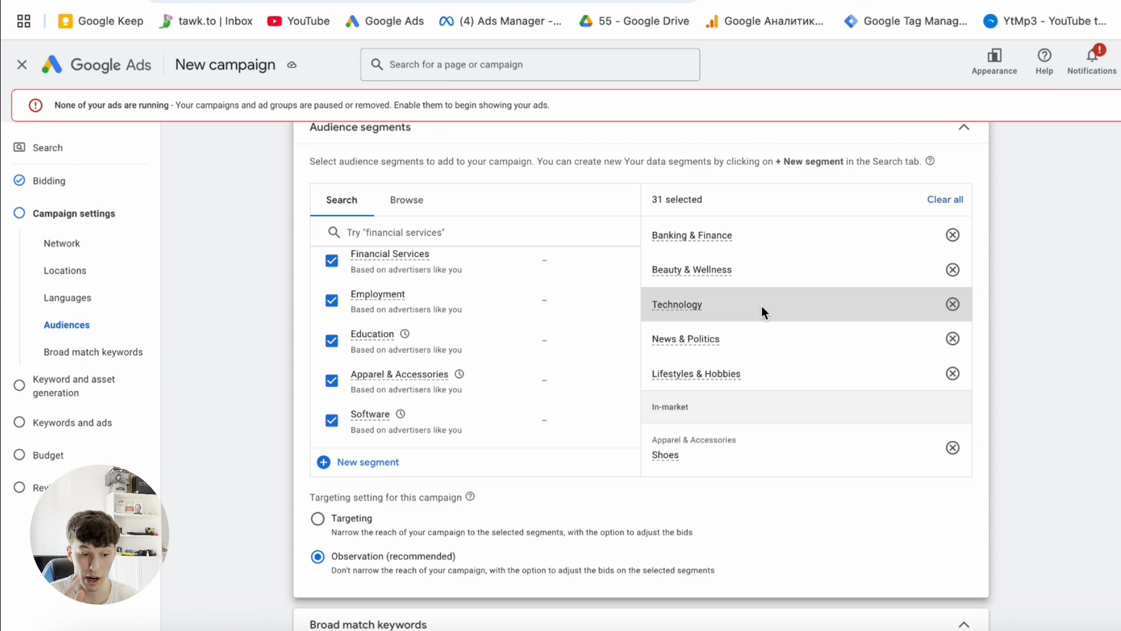
scroll(383, 569, down, 4)
click(383, 568)
scroll(401, 498, down, 2)
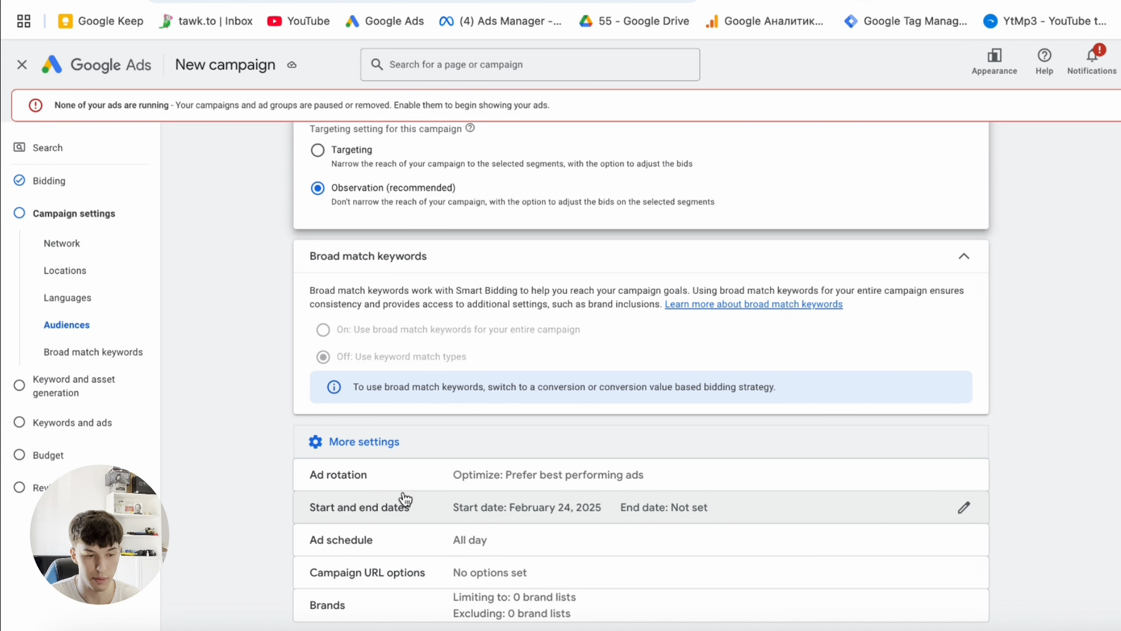
scroll(502, 485, down, 1)
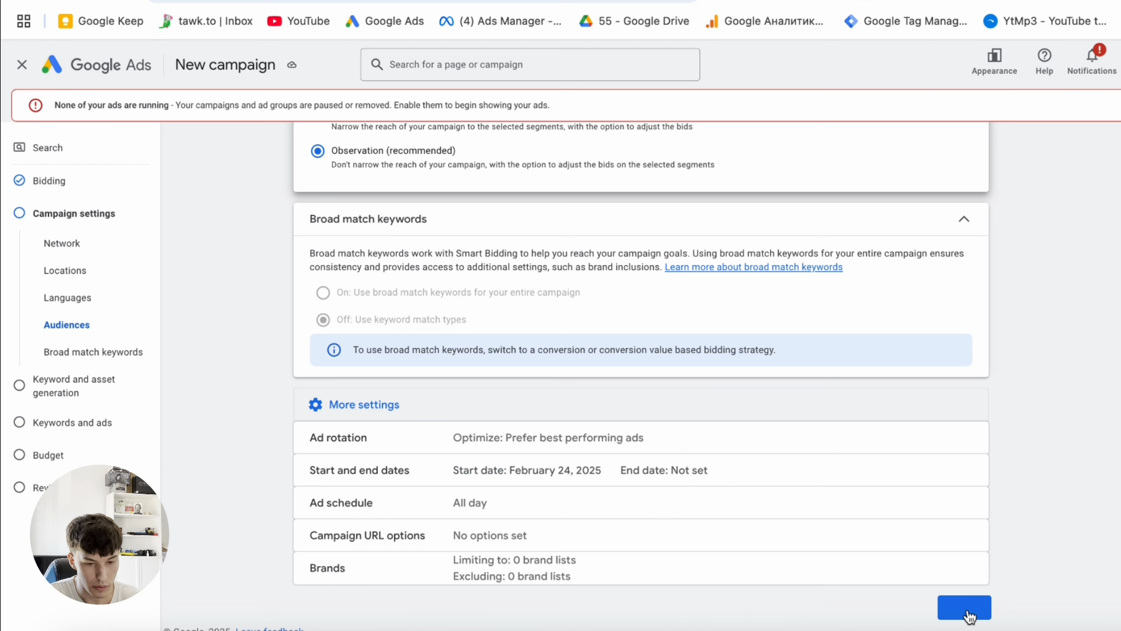
click(966, 613)
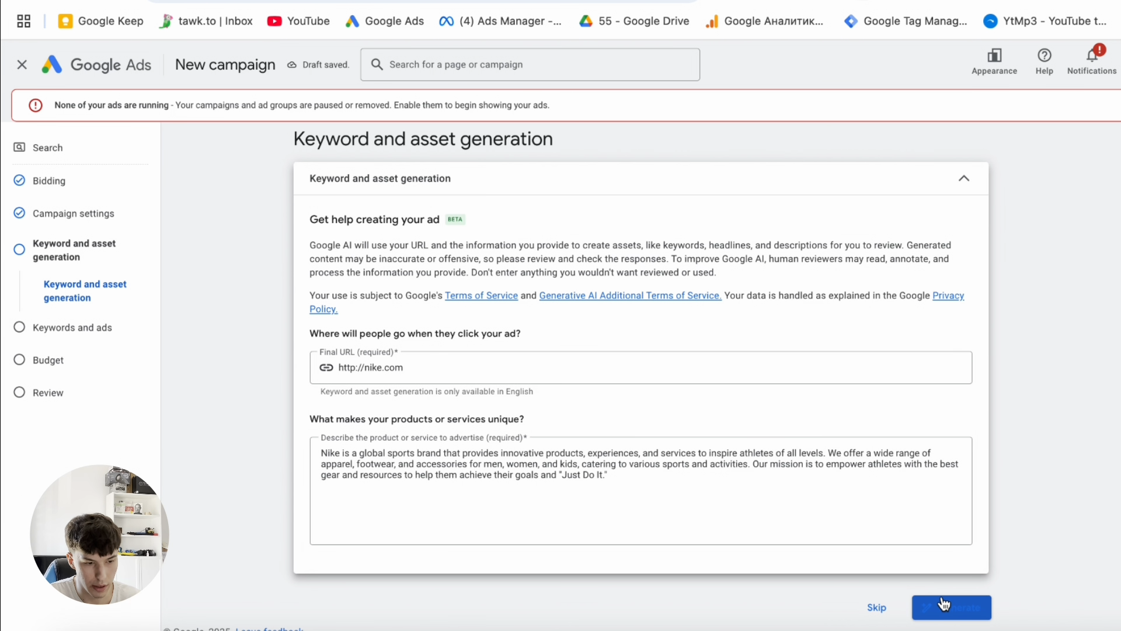
Generate keywords and assets from the nike.com URL and description, and clear all generated keywords from Ad group 1.
click(943, 603)
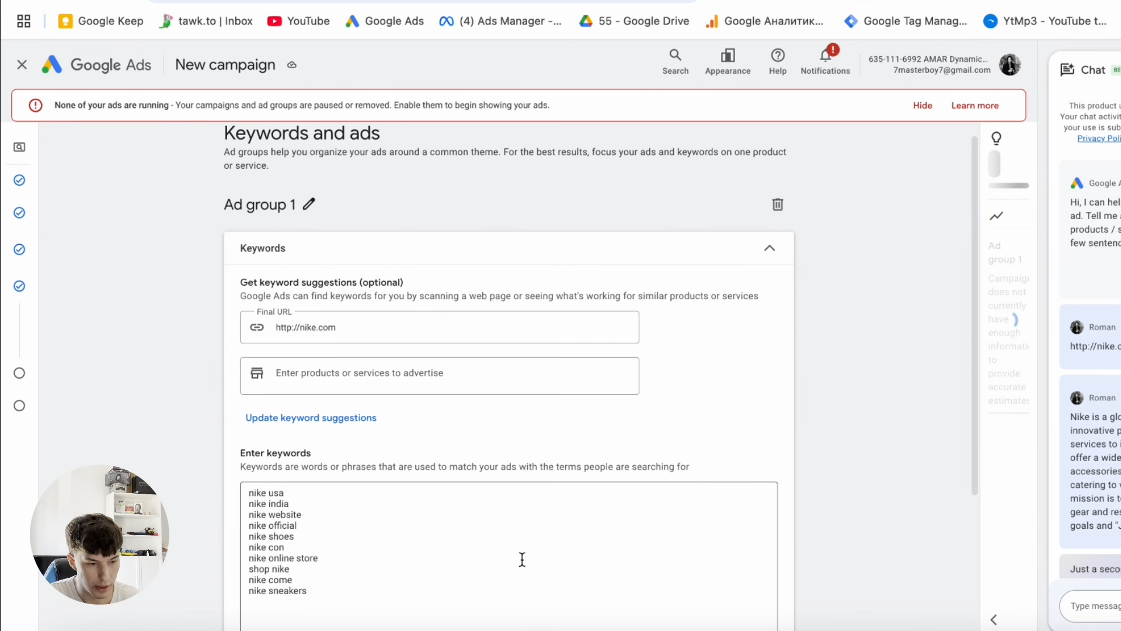
scroll(522, 560, down, 2)
click(313, 430)
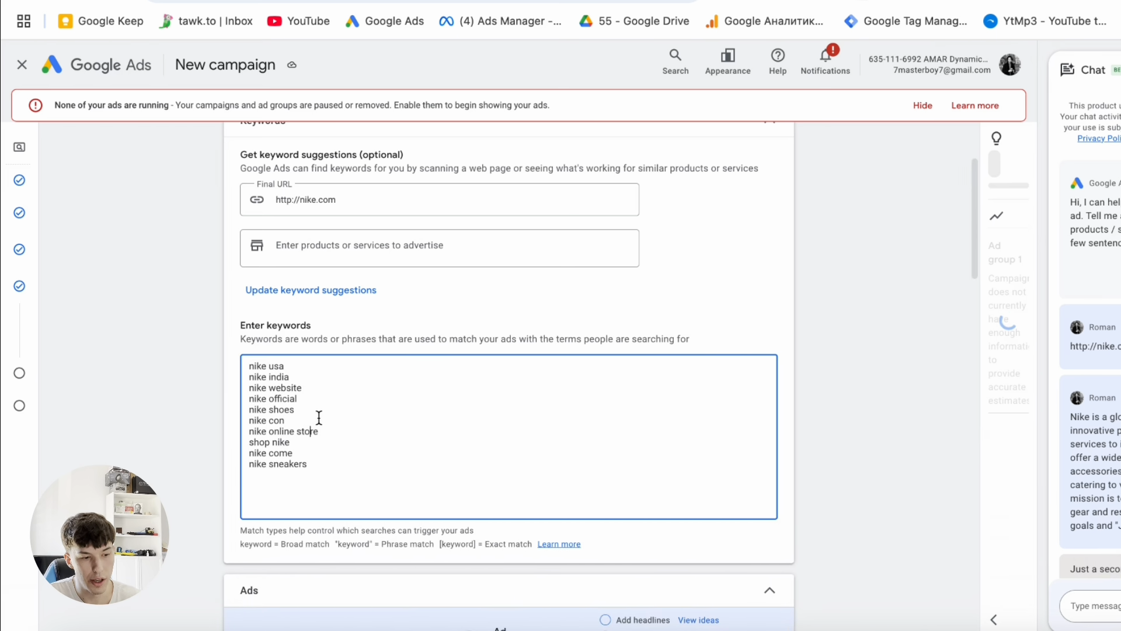
key(ctrl+a)
key(BackSpace)
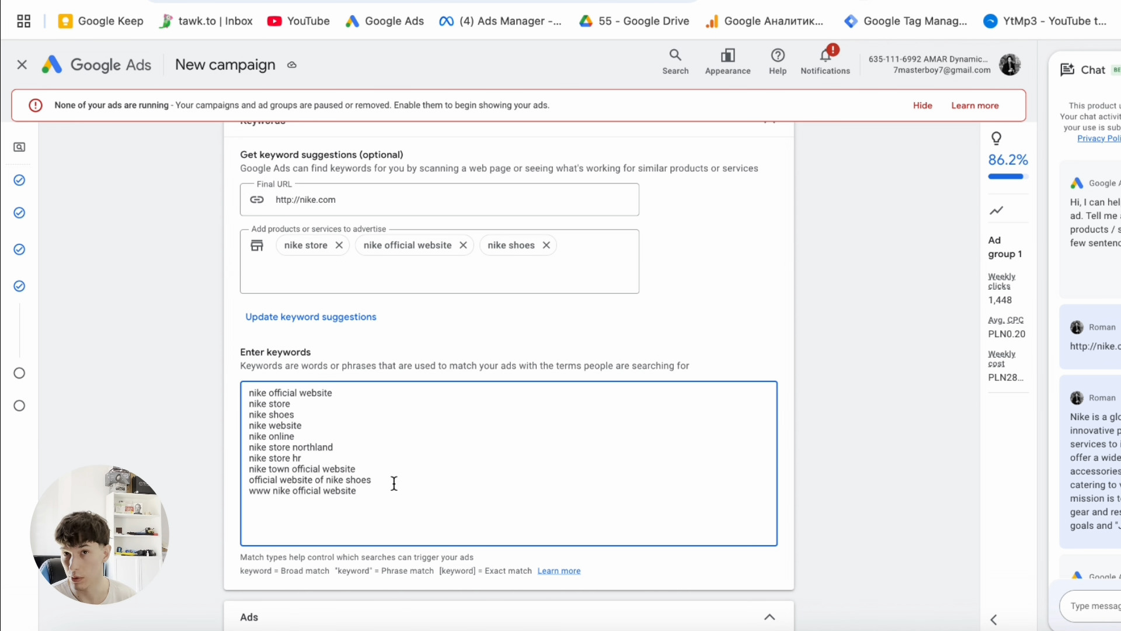
Examine the ad group's keyword list and the ad's final URL and display path fields.
scroll(394, 483, down, 2)
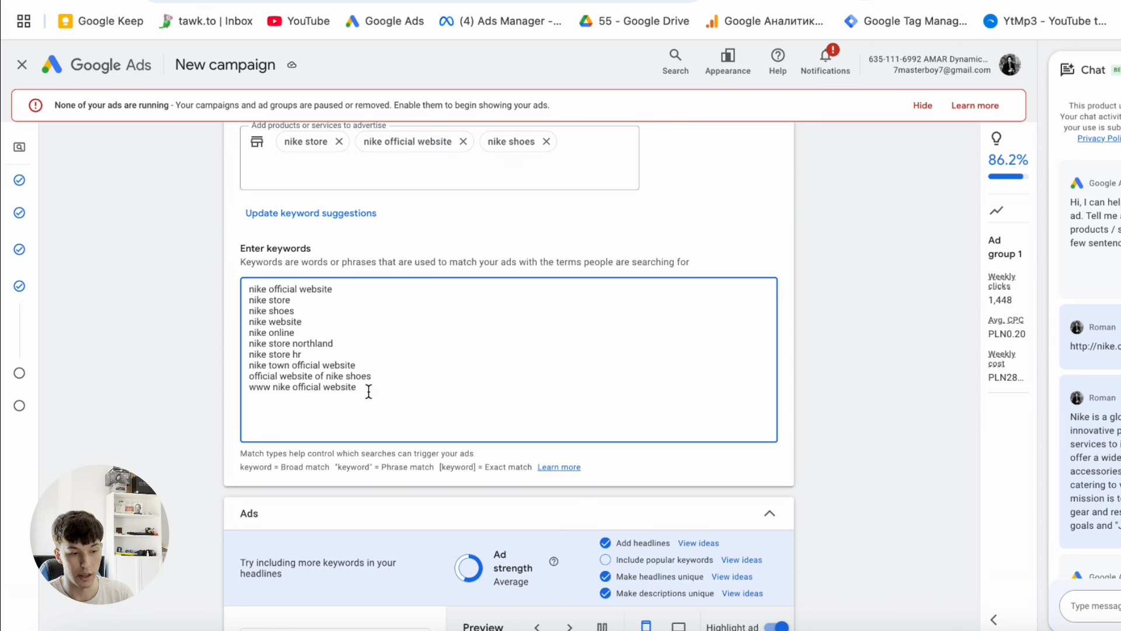
drag(368, 391, 248, 287)
scroll(268, 499, down, 6)
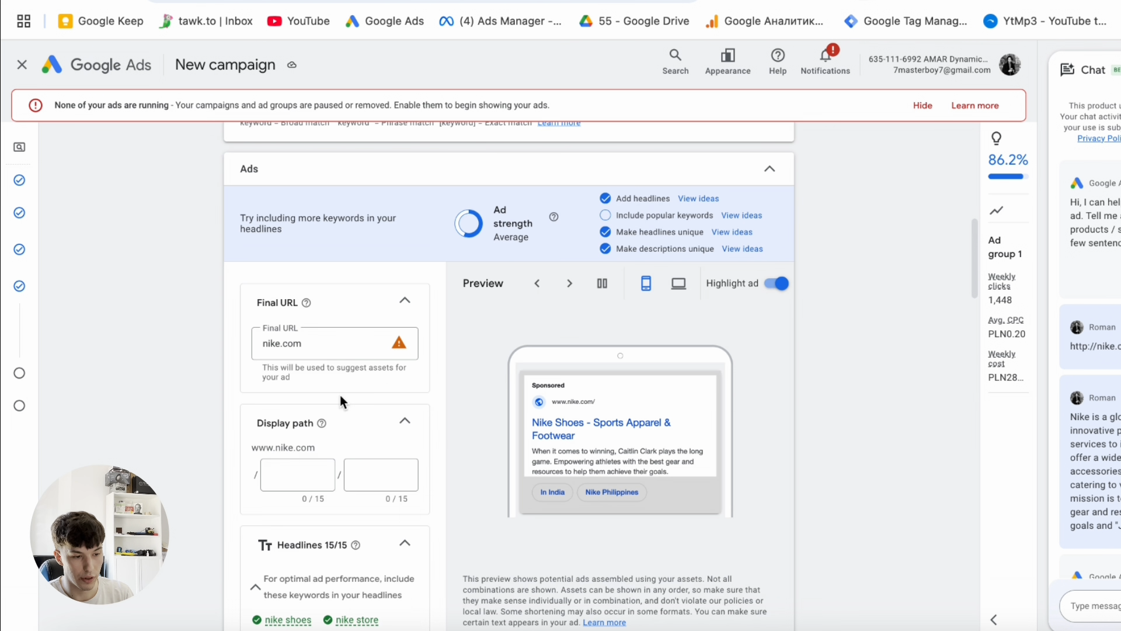
scroll(332, 251, down, 2)
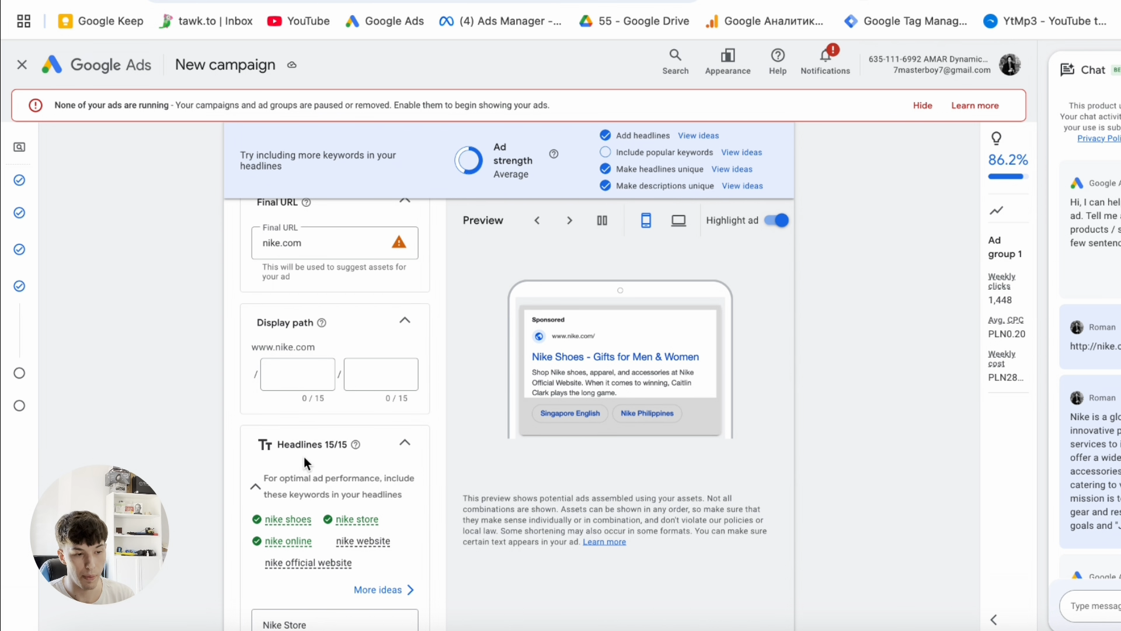
click(315, 240)
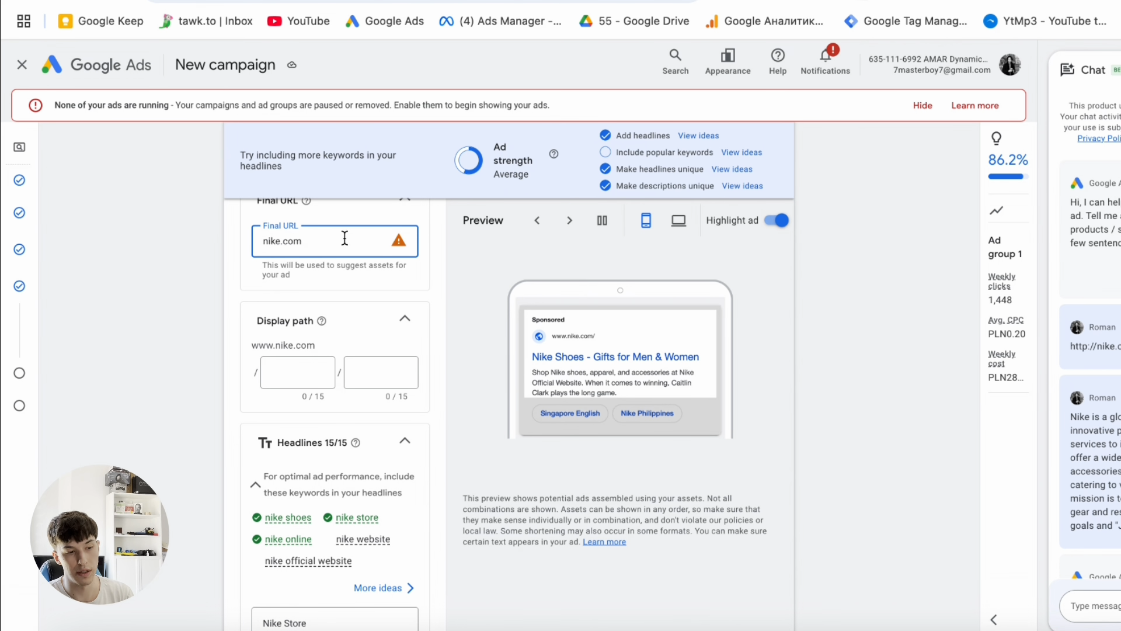
scroll(349, 238, down, 3)
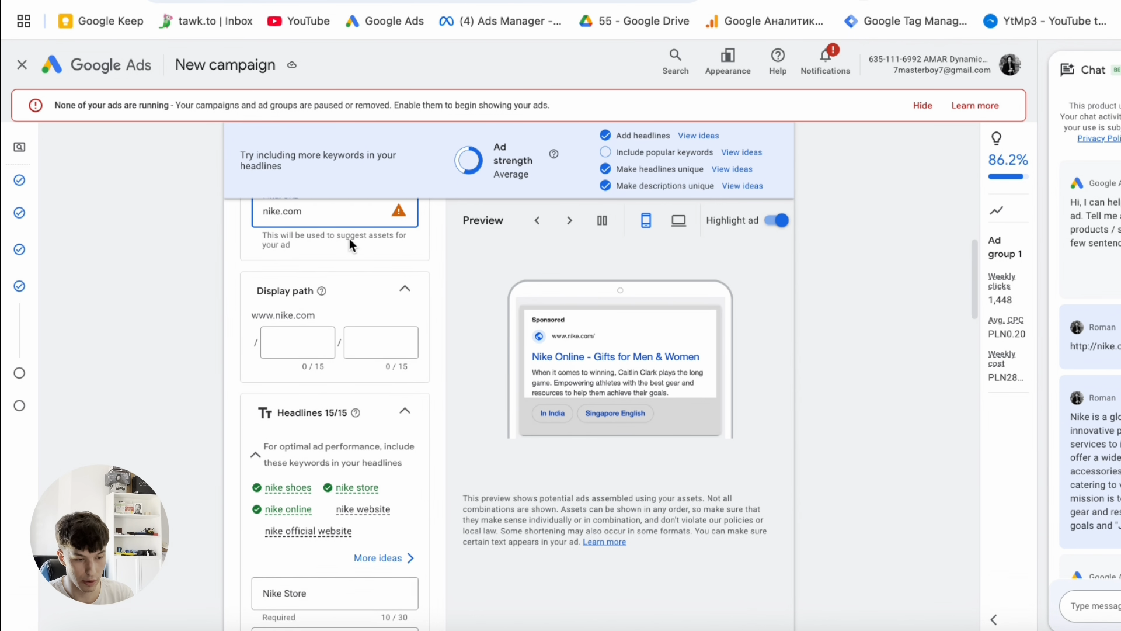
scroll(290, 259, up, 2)
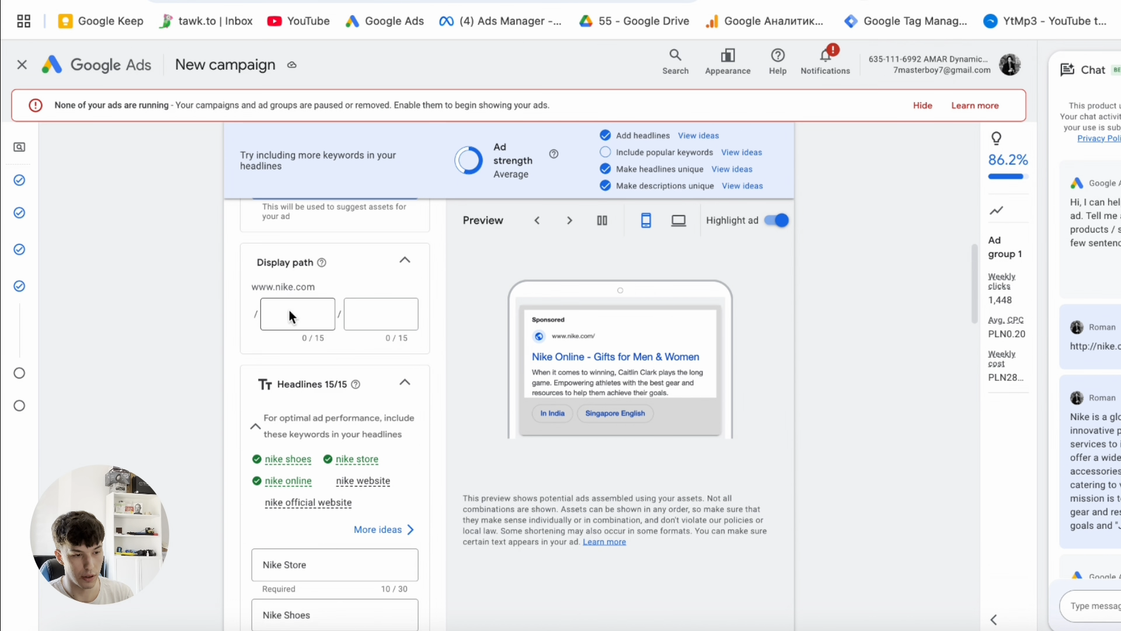
click(290, 315)
Review the ad's headlines, descriptions, images, sitelinks and callouts, and expand the additional asset types down to lead forms and apps.
scroll(265, 221, down, 10)
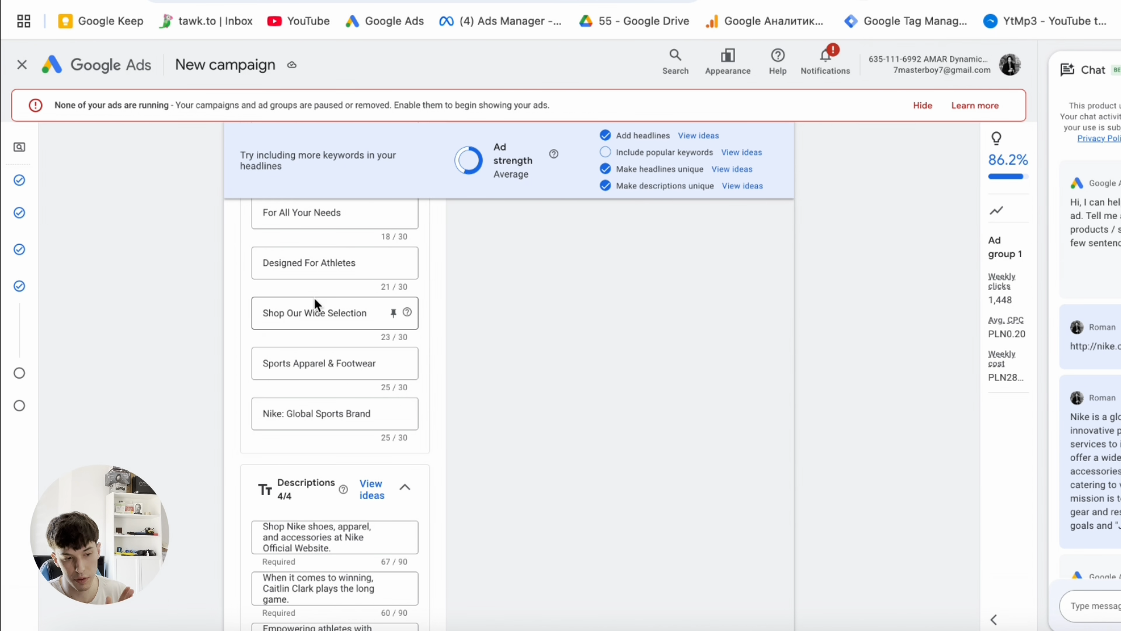
scroll(314, 298, down, 3)
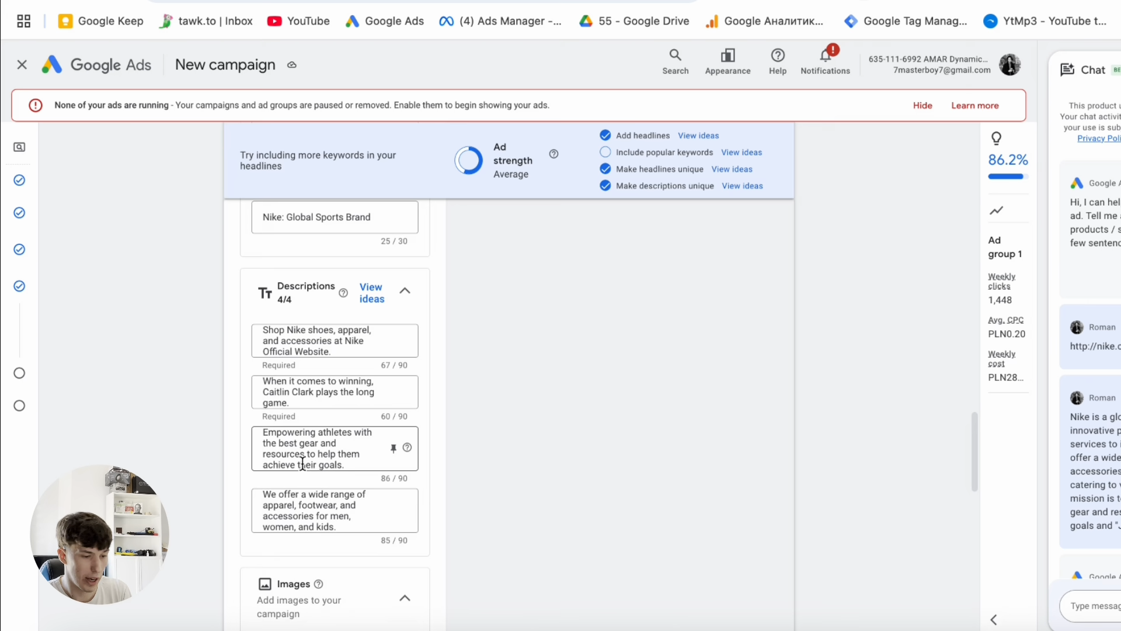
scroll(300, 387, down, 2)
scroll(307, 362, down, 2)
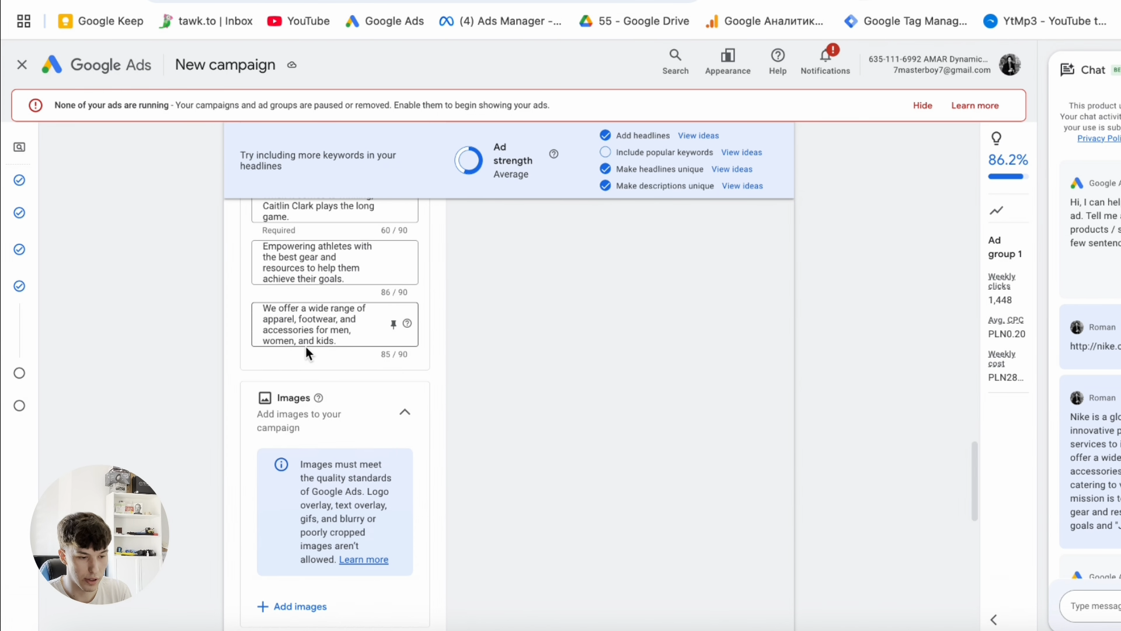
scroll(300, 531, down, 5)
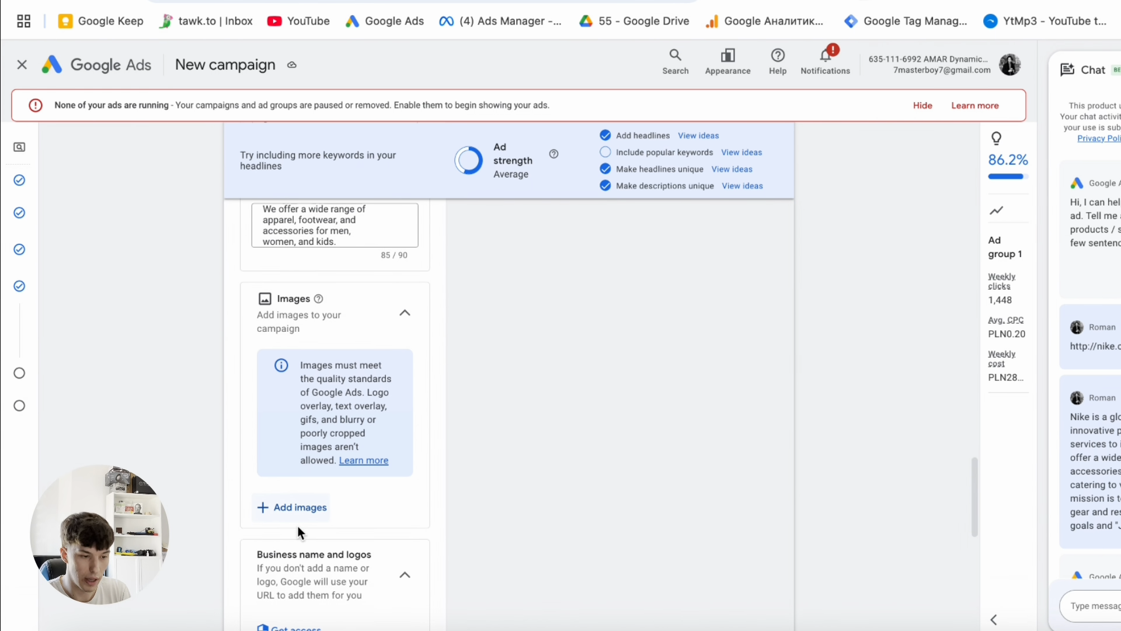
scroll(312, 503, down, 2)
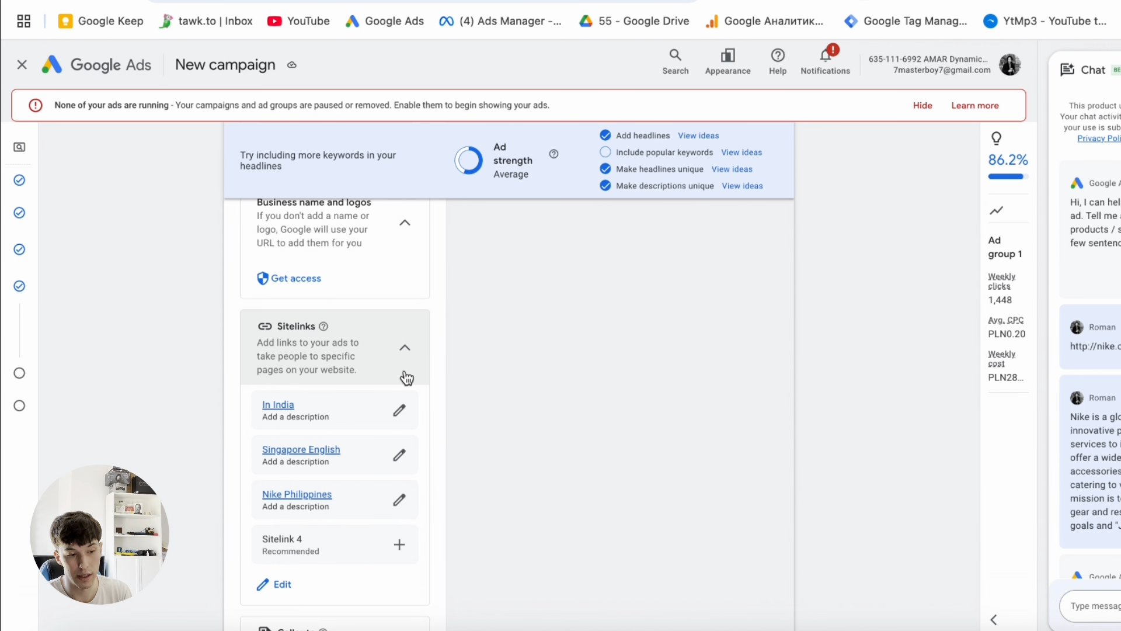
scroll(407, 378, down, 1)
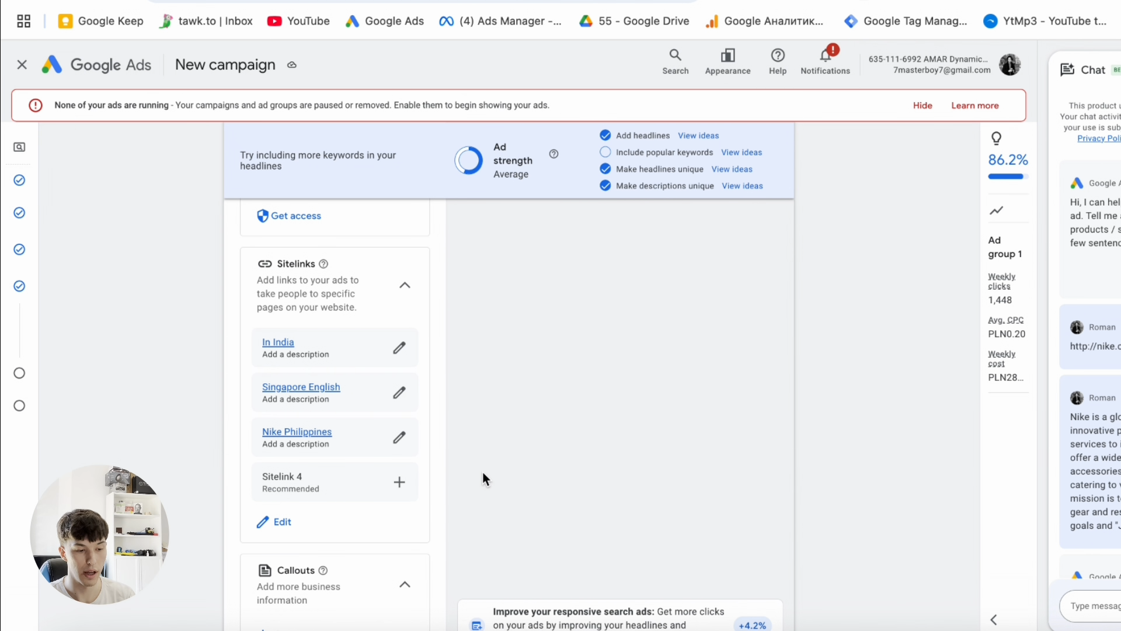
scroll(483, 472, down, 3)
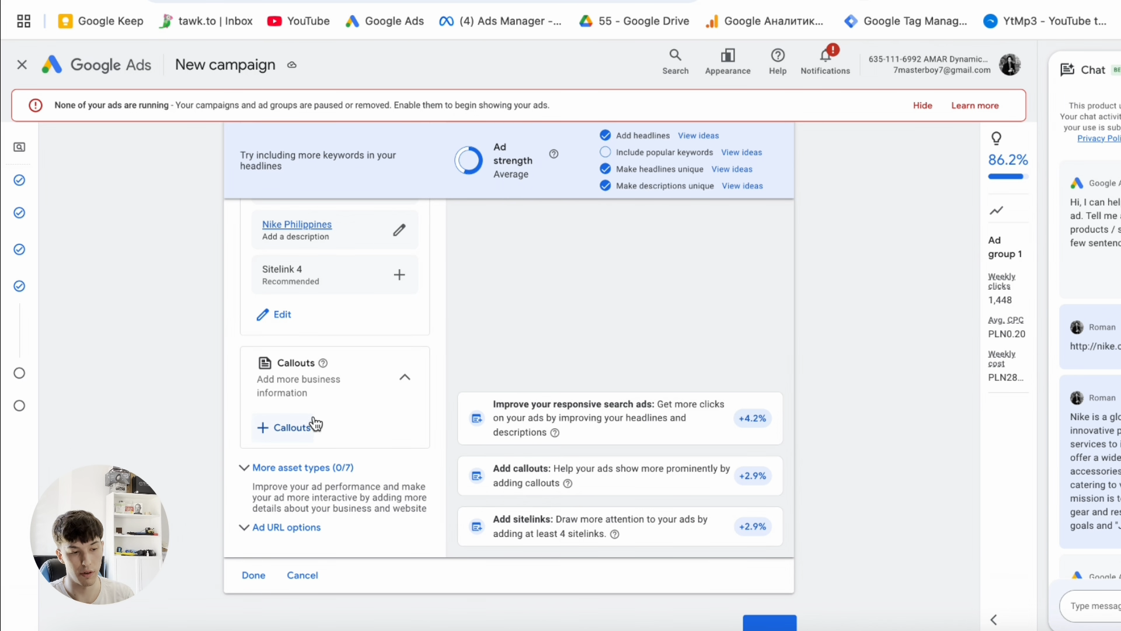
click(291, 480)
scroll(308, 458, down, 3)
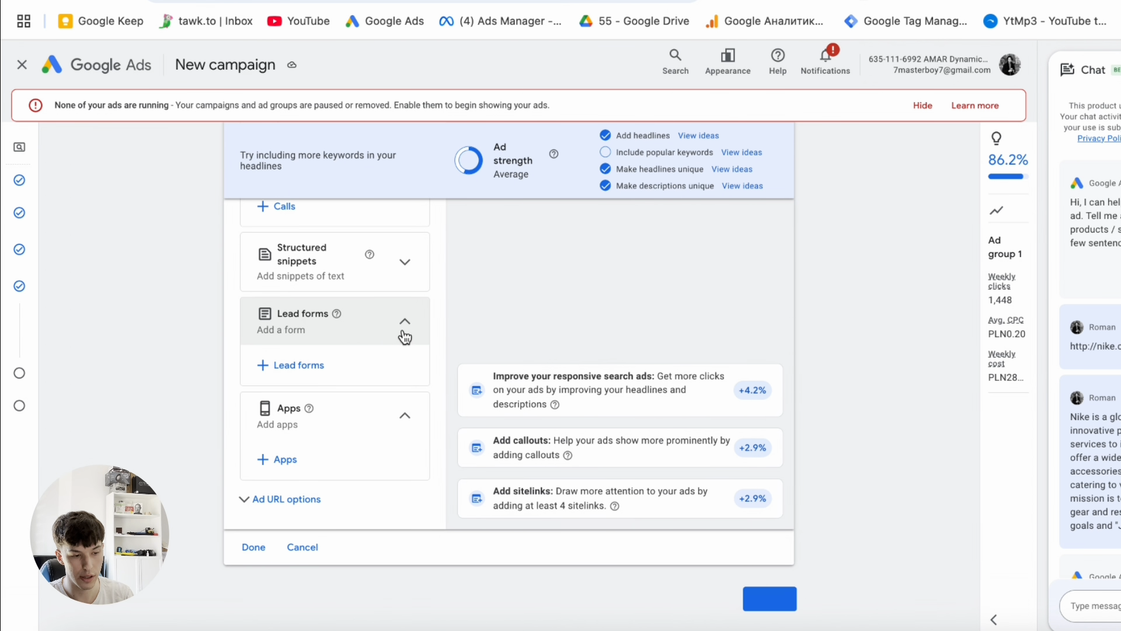
Continue from the ad group's keywords and ads to the campaign's budget stage.
scroll(404, 337, up, 1)
scroll(403, 335, down, 1)
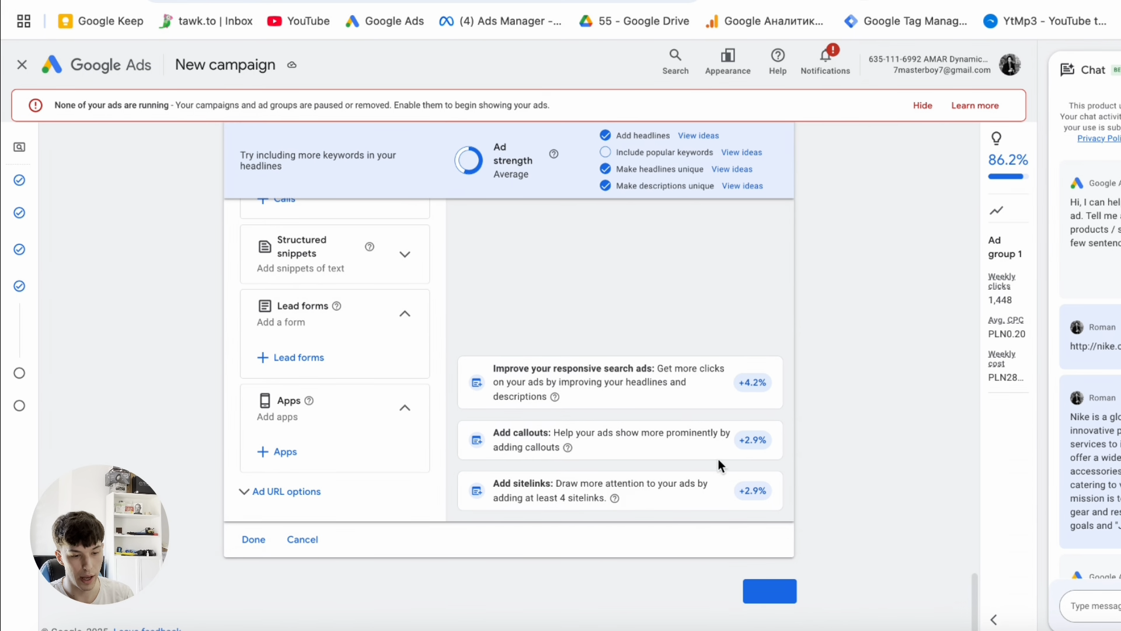
click(757, 592)
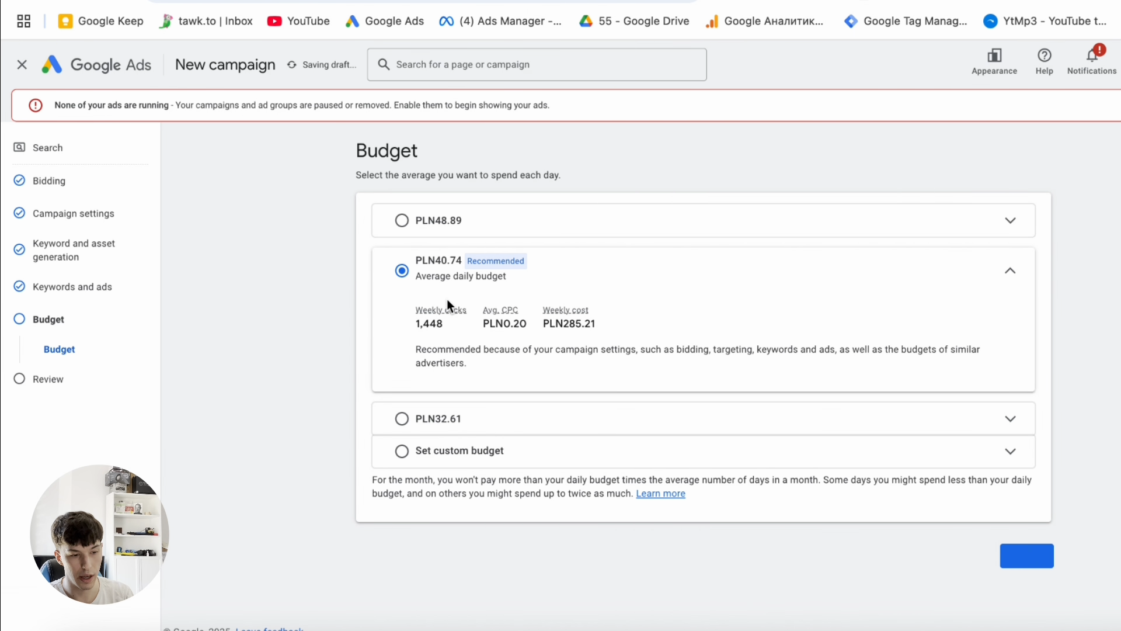
Set a custom average daily budget of PLN 20 for the campaign and proceed to the review.
click(454, 459)
click(472, 396)
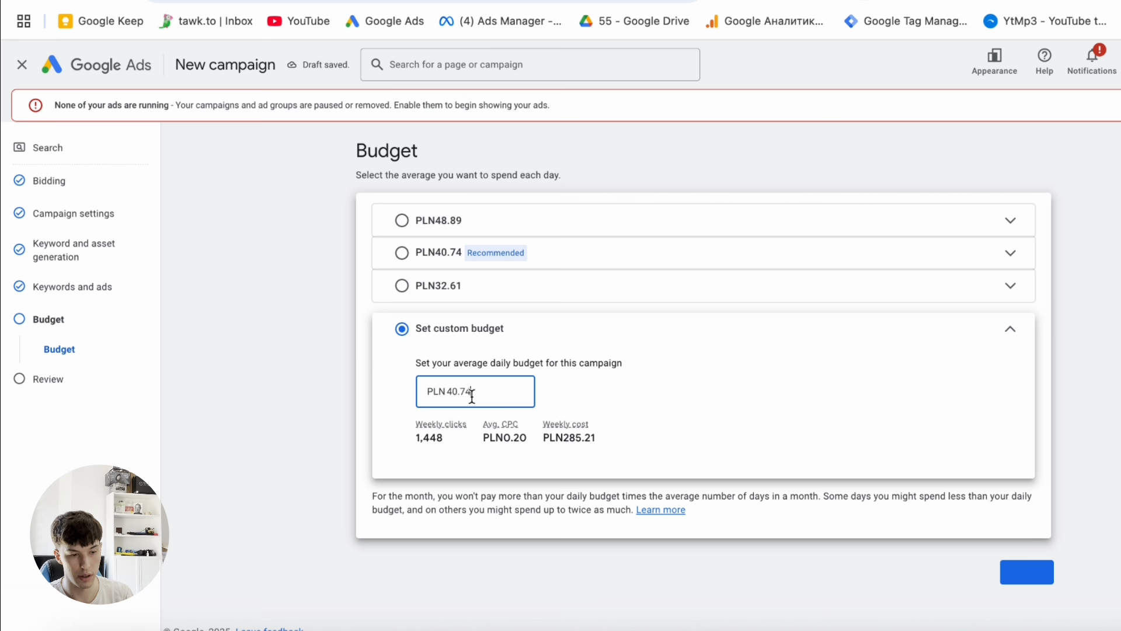
double_click(472, 396)
text(20)
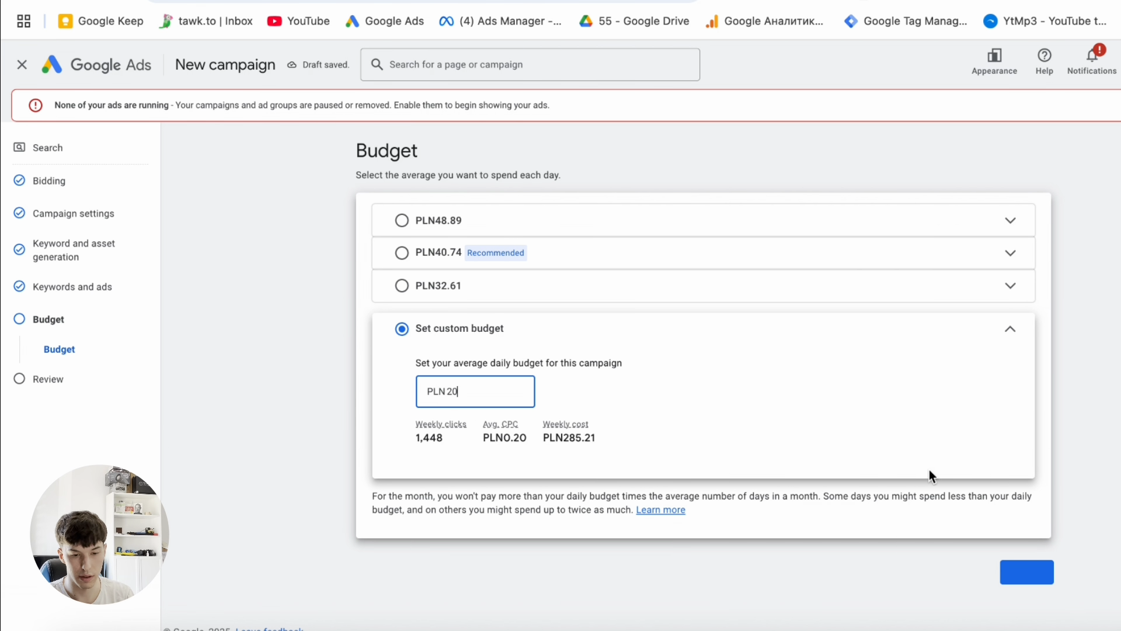
click(1029, 573)
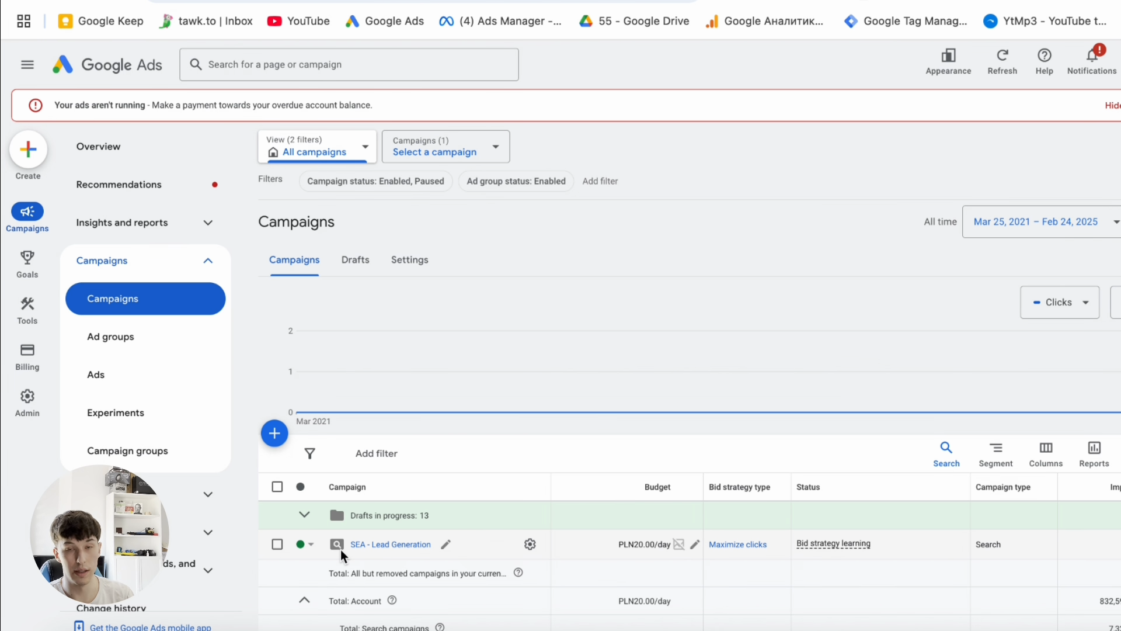
In the SEA - Lead Generation campaign's settings, select a bid strategy directly and change the bidding to Manual CPC.
click(529, 544)
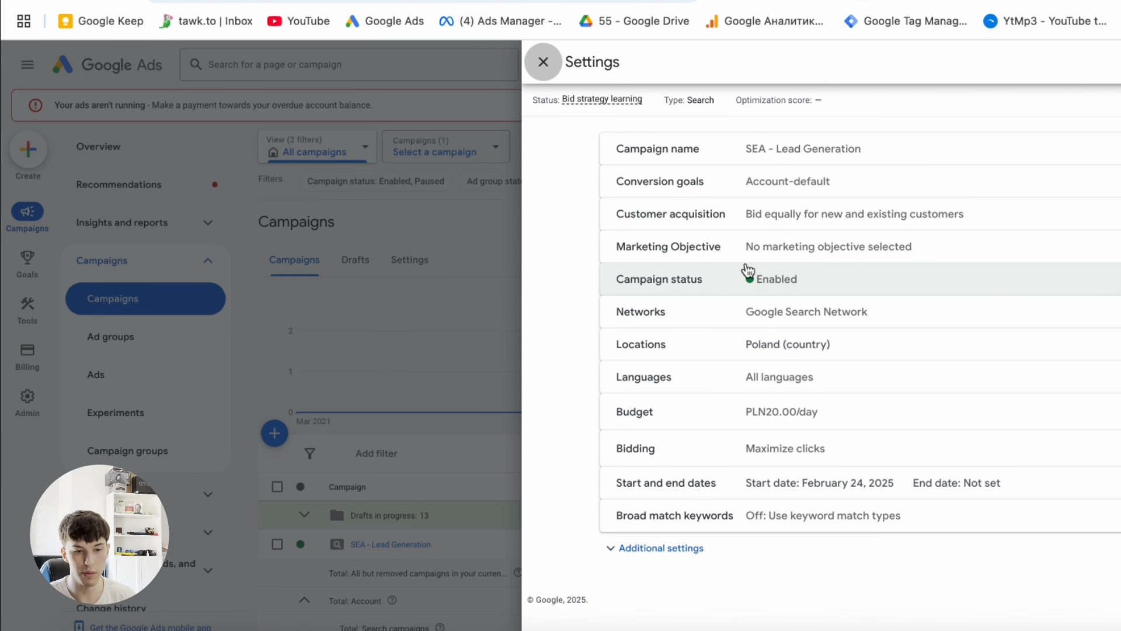
click(802, 441)
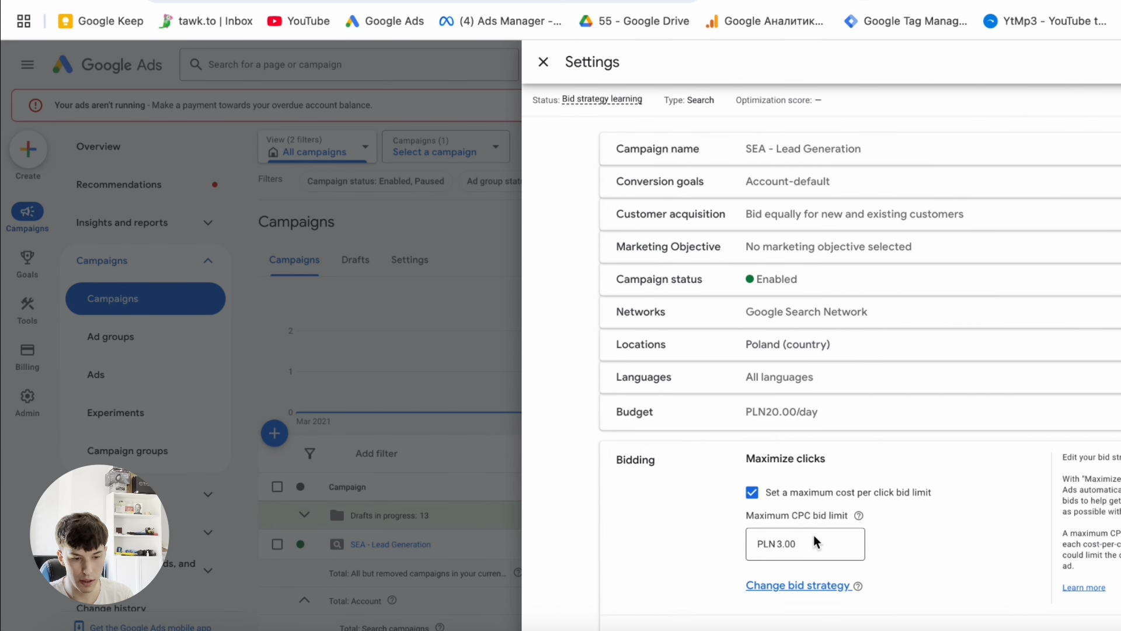
scroll(814, 535, down, 3)
click(810, 439)
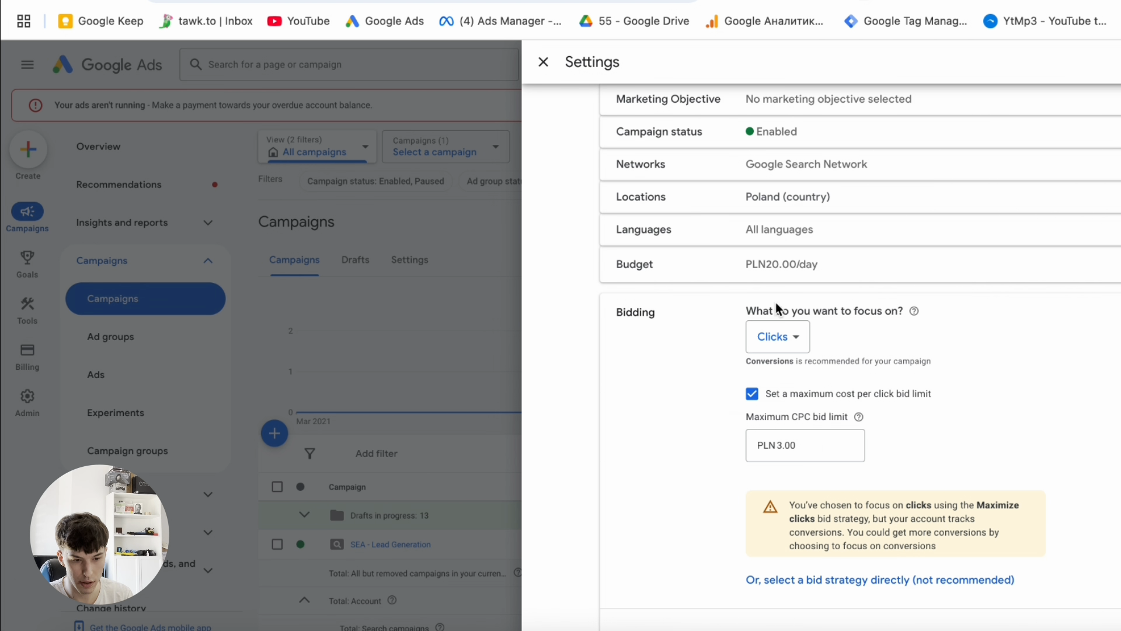
click(774, 335)
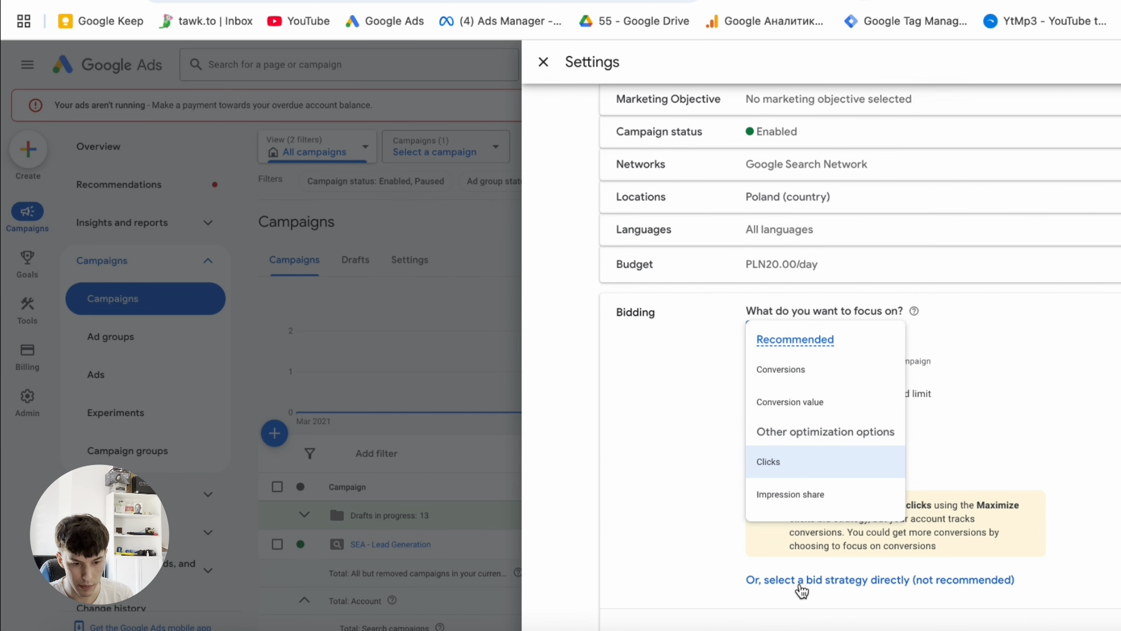
click(802, 591)
click(825, 352)
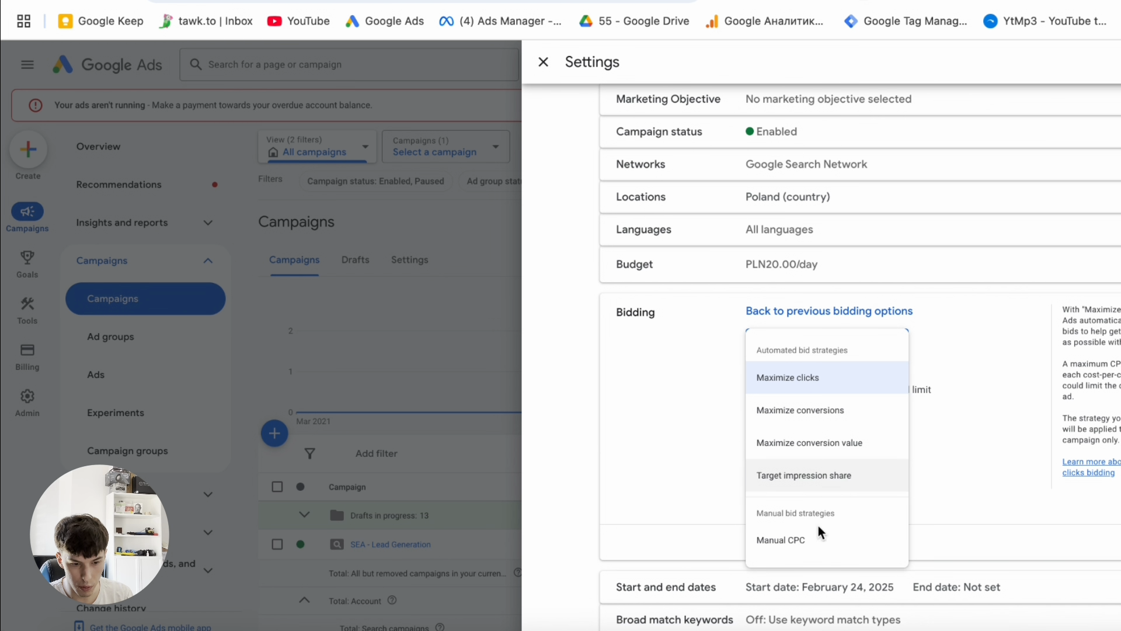
click(813, 540)
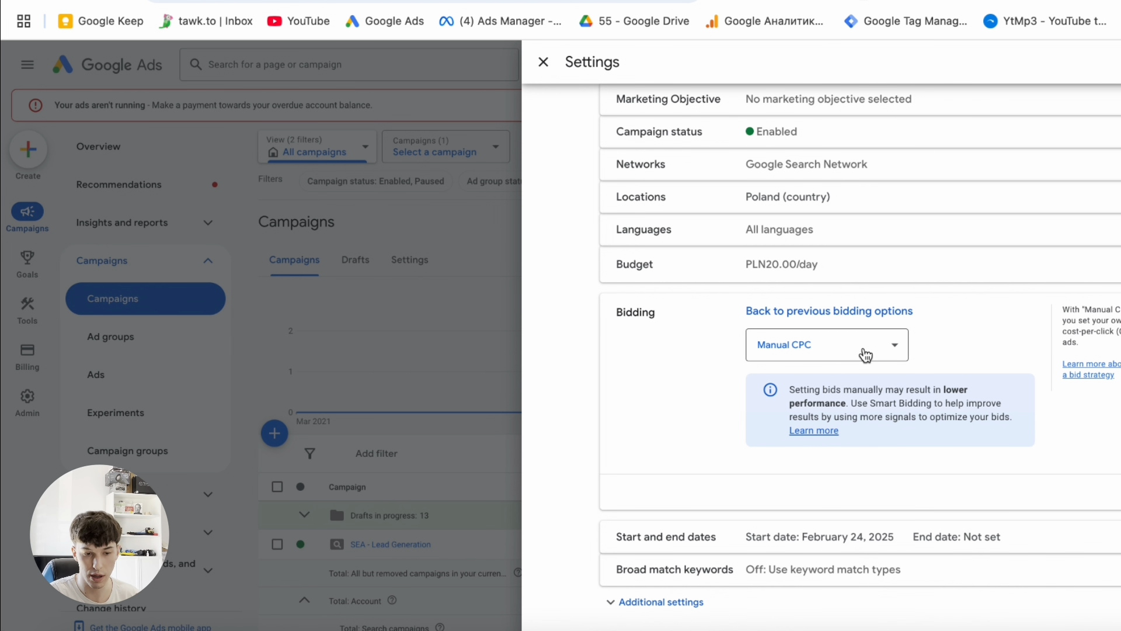
click(866, 355)
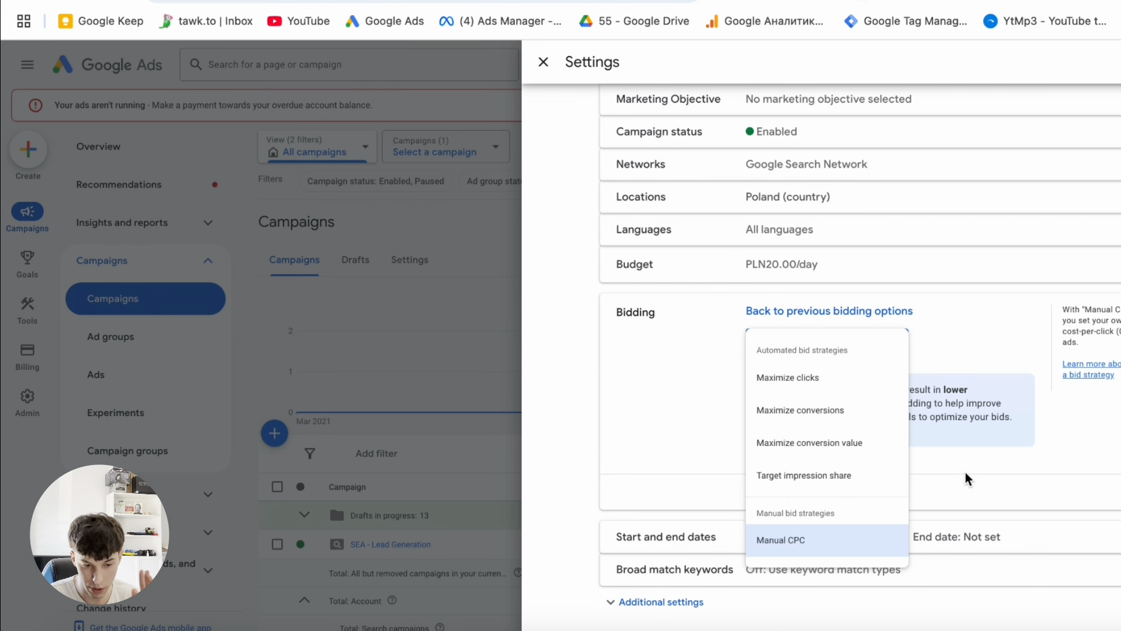
click(1038, 403)
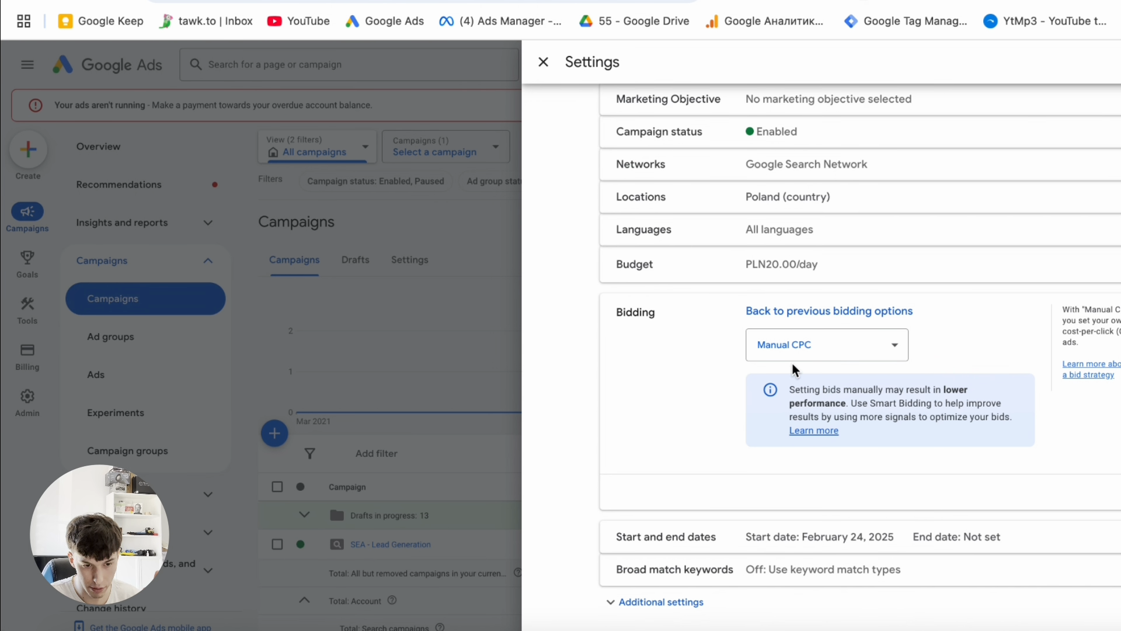
click(634, 307)
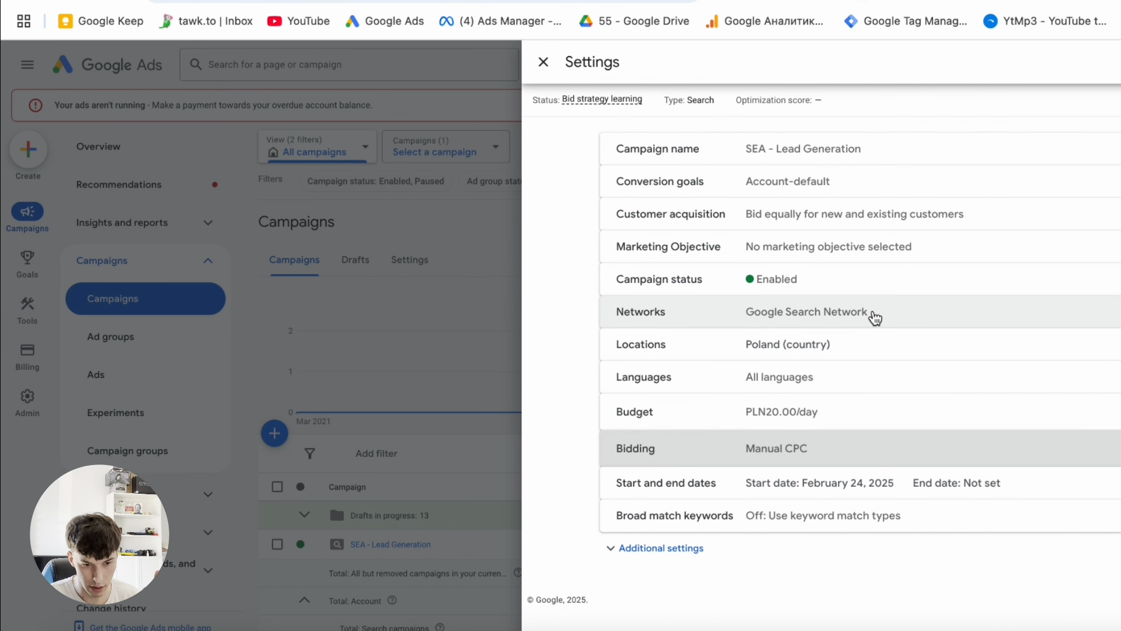
Check the campaign's network settings for Google search partners and the Display Network.
click(874, 318)
click(953, 321)
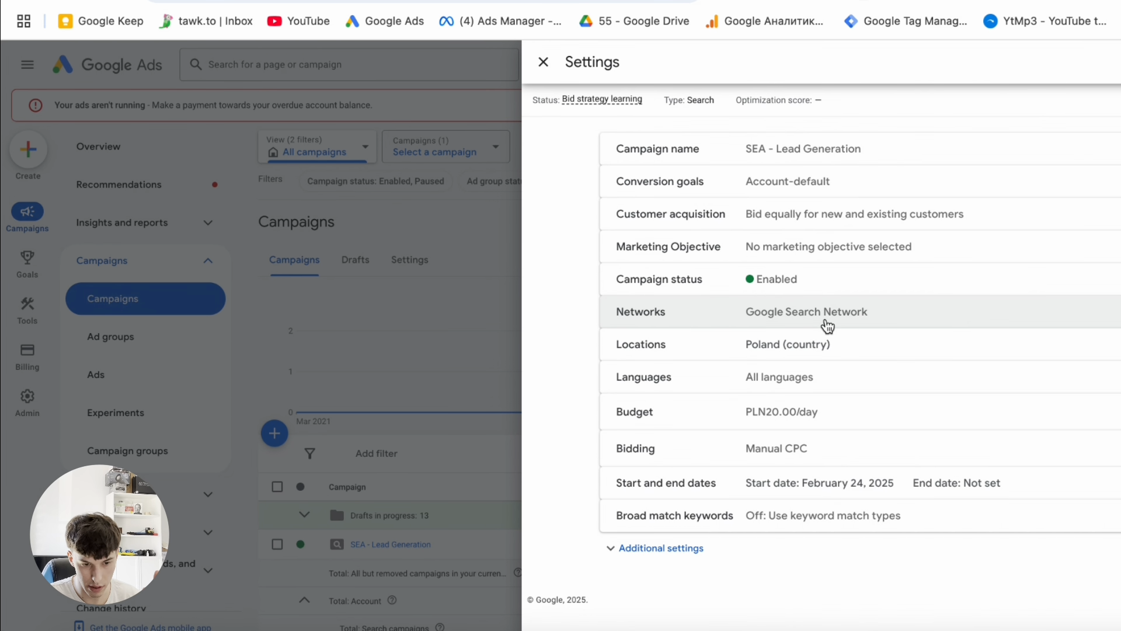
click(827, 325)
click(794, 309)
click(791, 307)
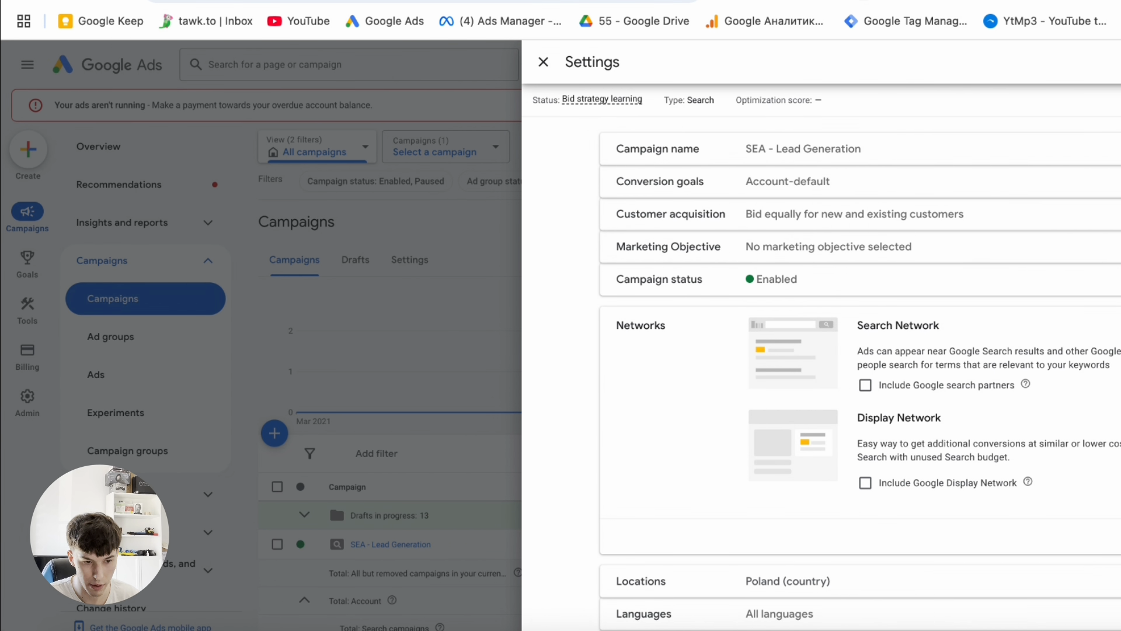
click(846, 325)
Check which account-default conversion goals the campaign uses, comparing them with the website's thank-you page.
click(846, 194)
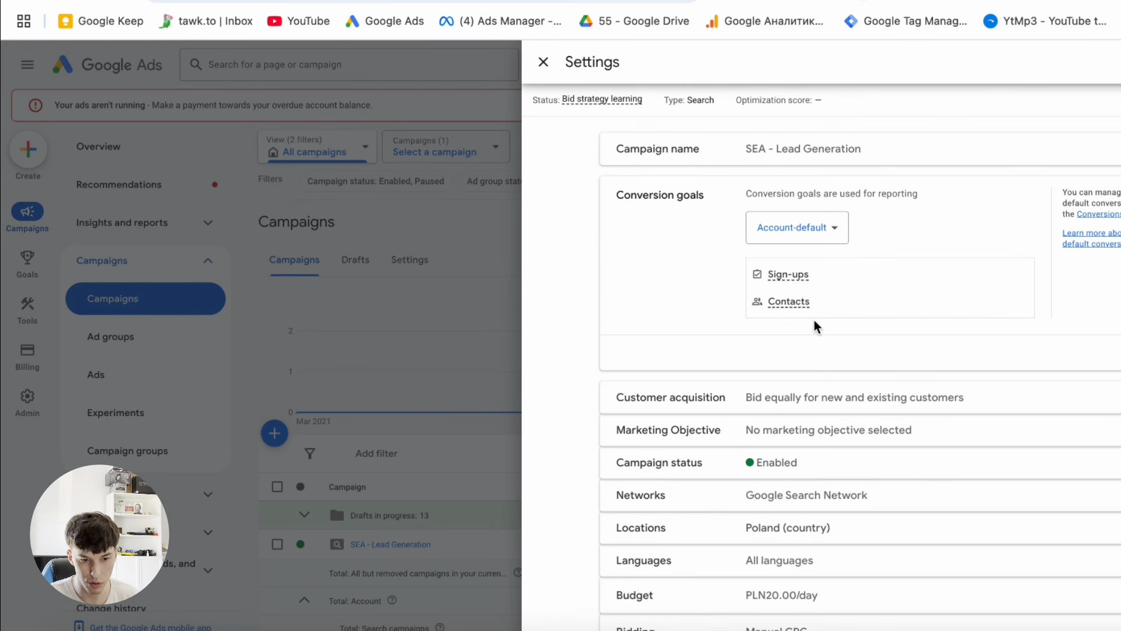
click(848, 192)
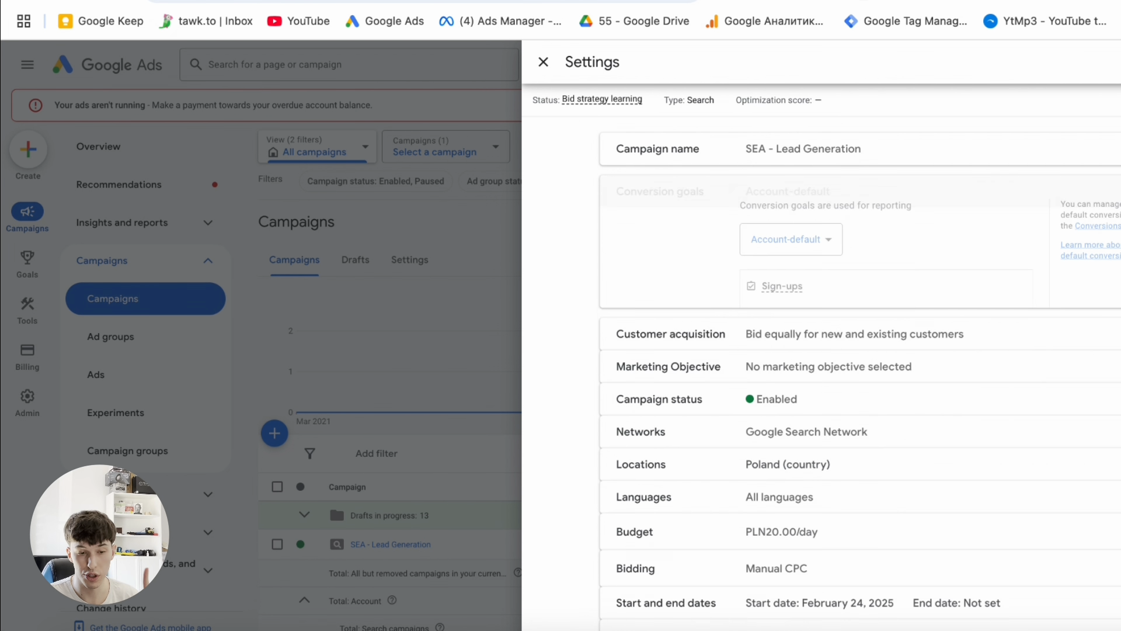
click(480, 2)
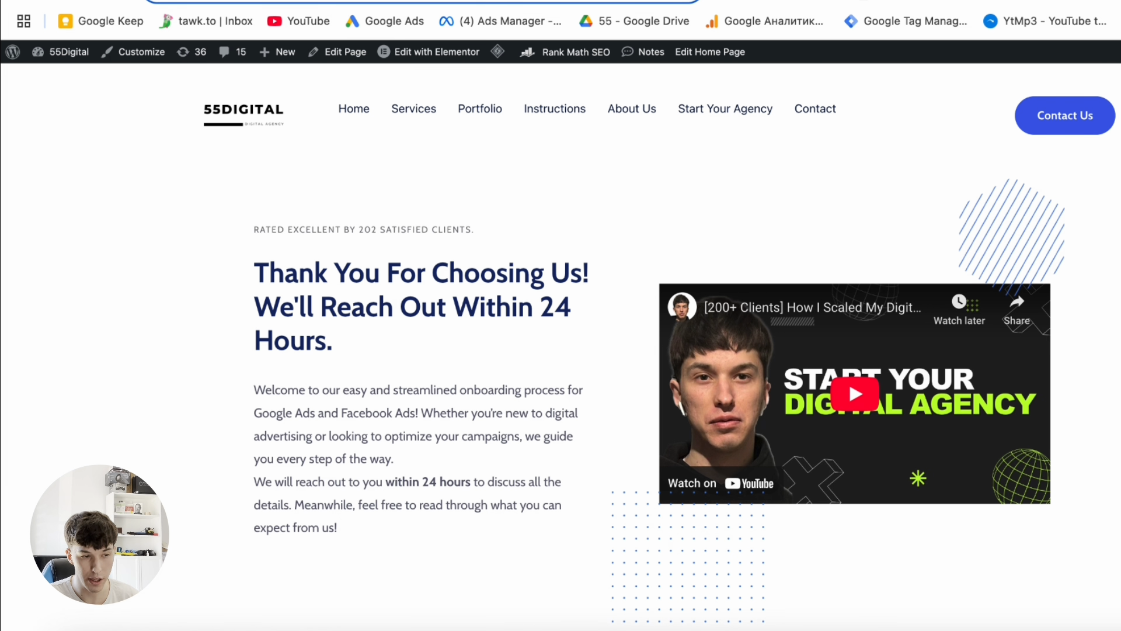
click(467, 1)
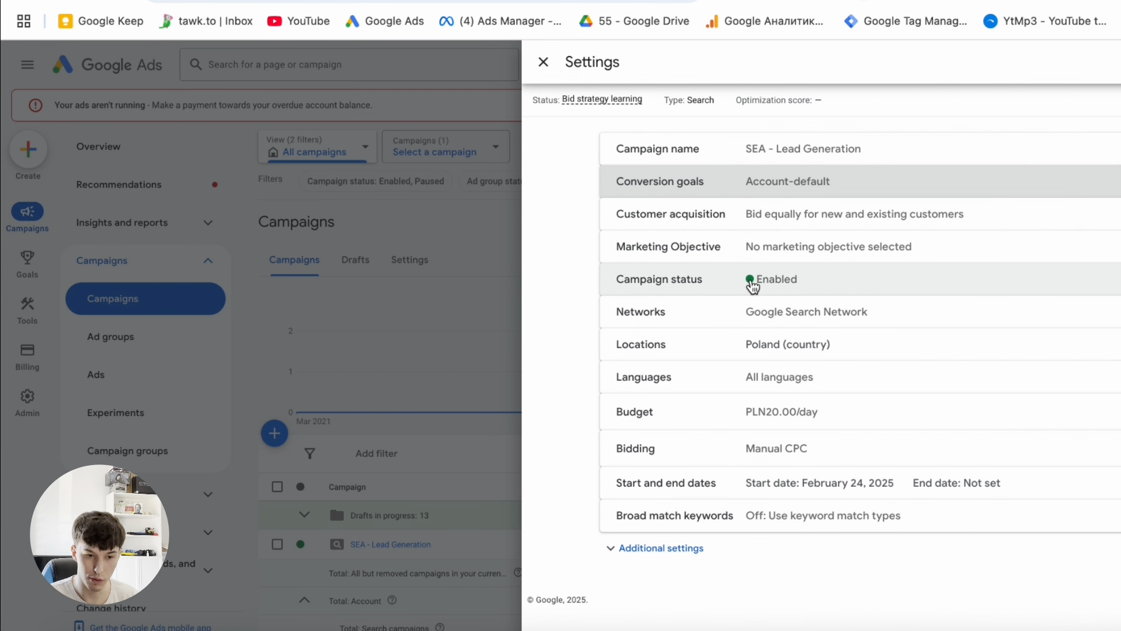
click(793, 192)
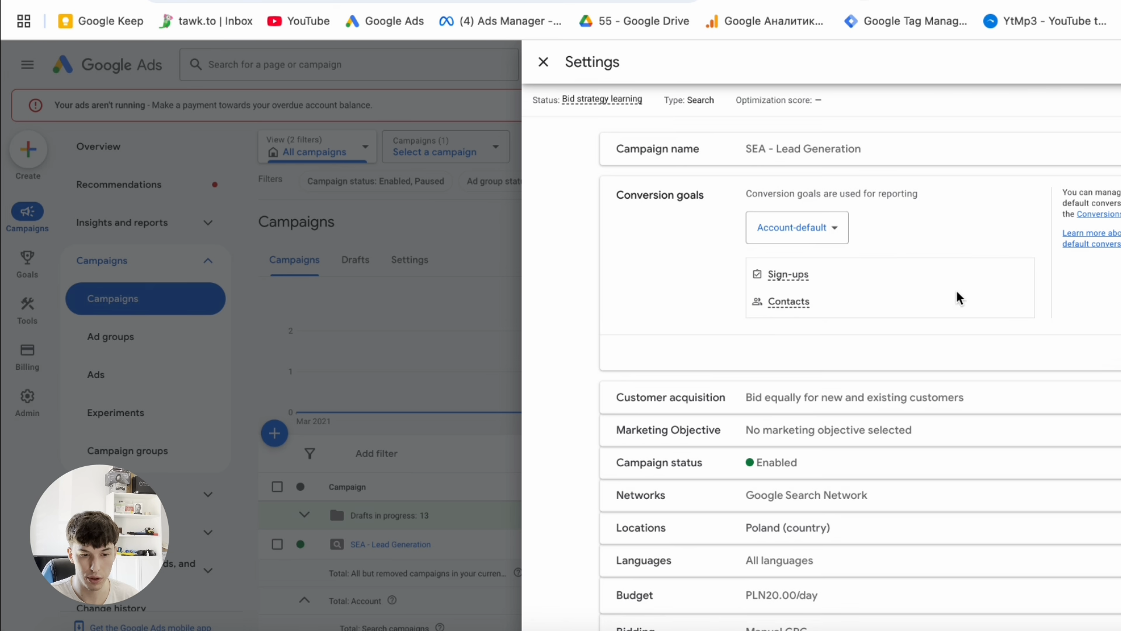
click(906, 178)
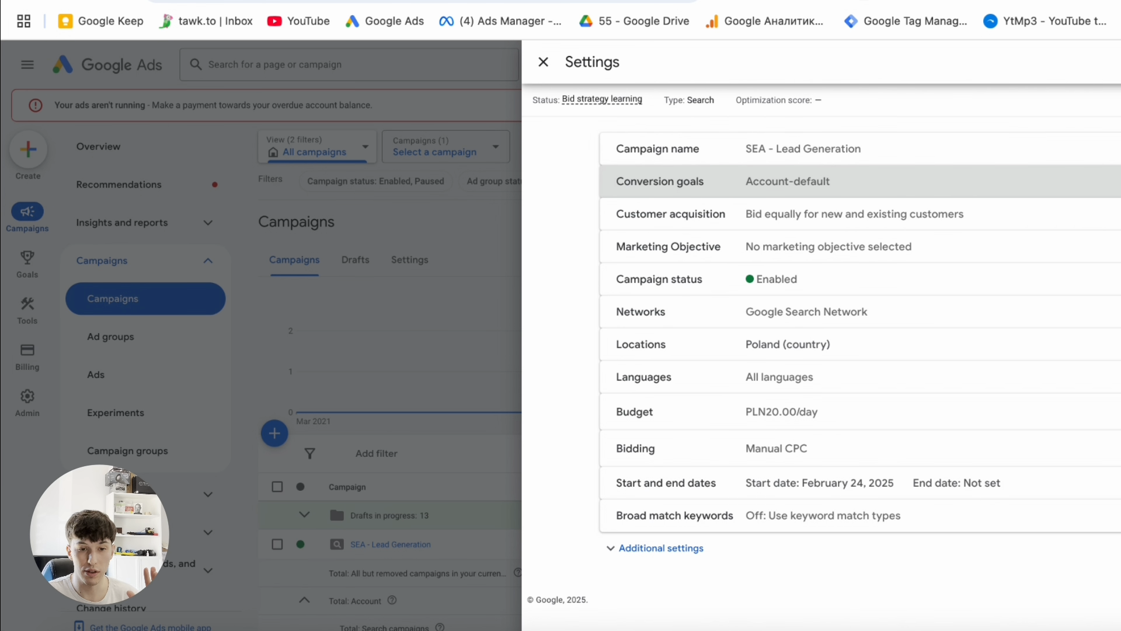
click(359, 0)
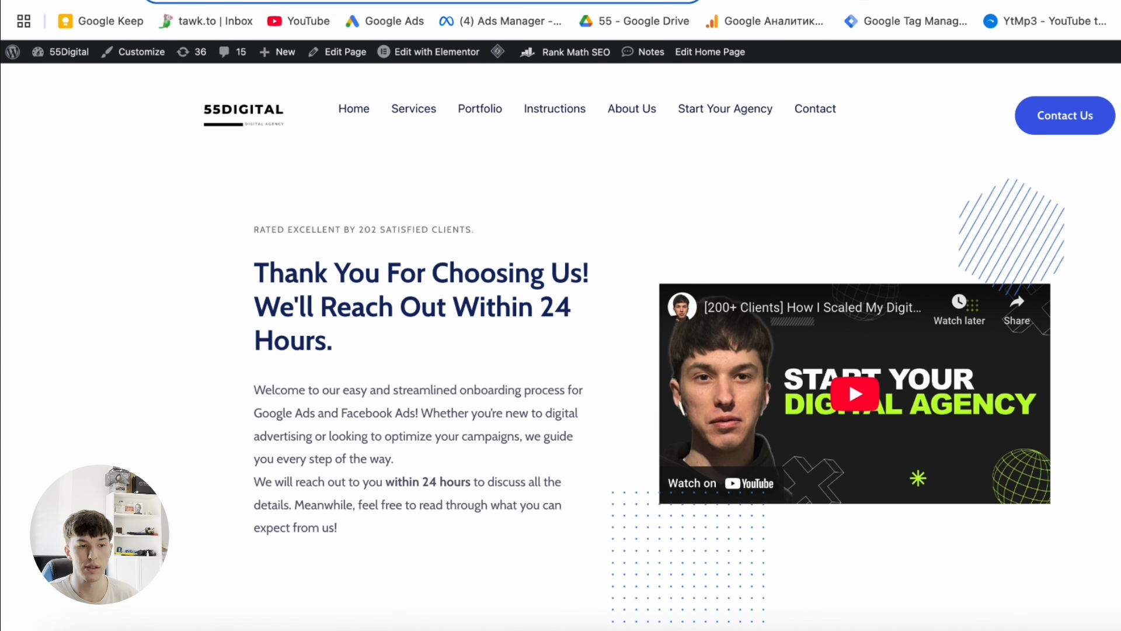
click(234, 0)
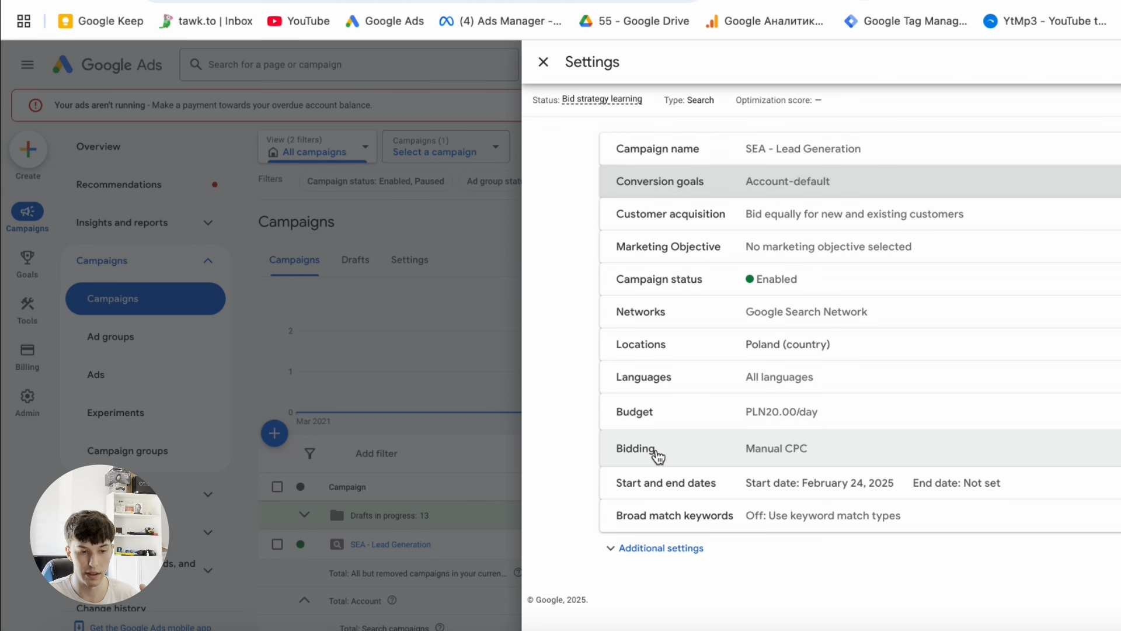
Check the campaign's targeted location and its presence options, and close the campaign settings.
click(734, 349)
scroll(770, 333, down, 2)
click(803, 323)
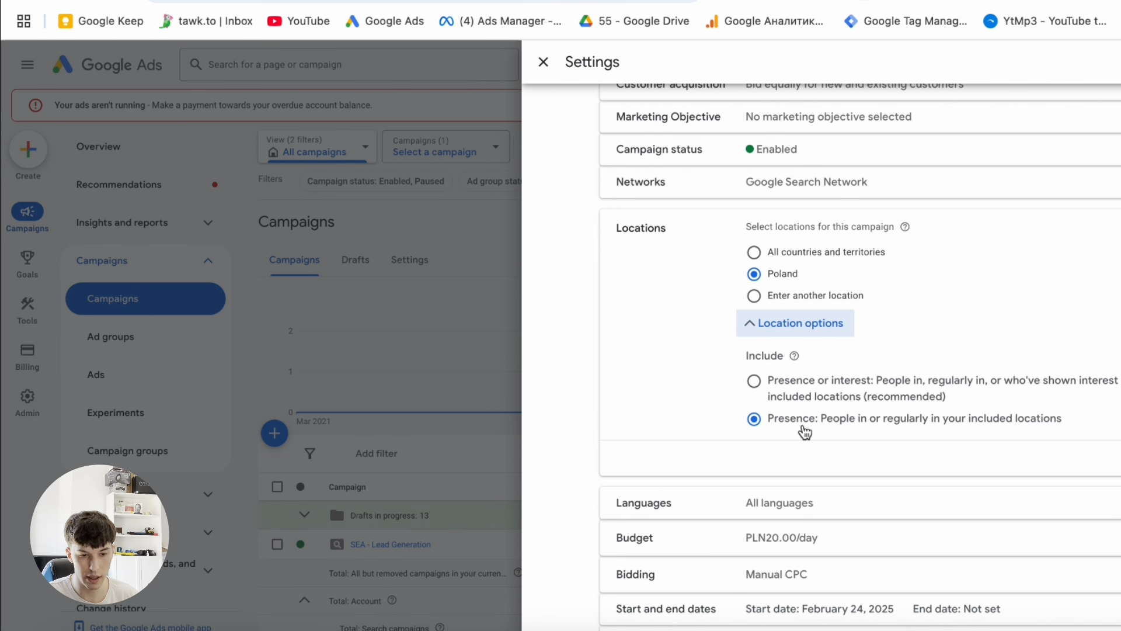
click(543, 63)
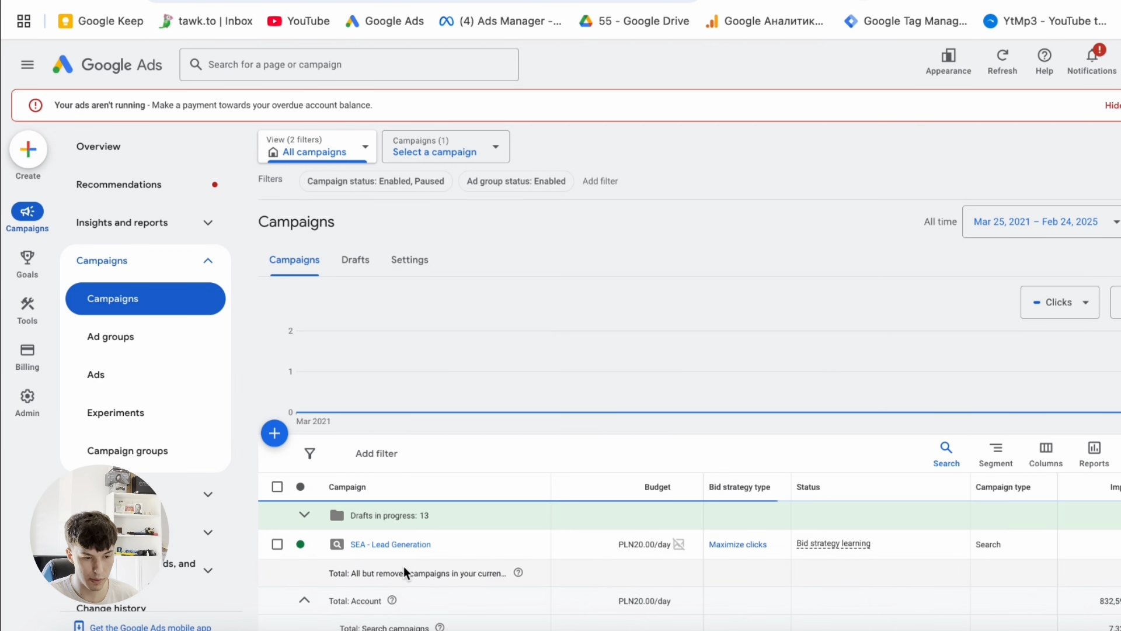
In the SEA - Lead Generation campaign's search keywords, change the match type of all keywords to Exact match.
click(394, 544)
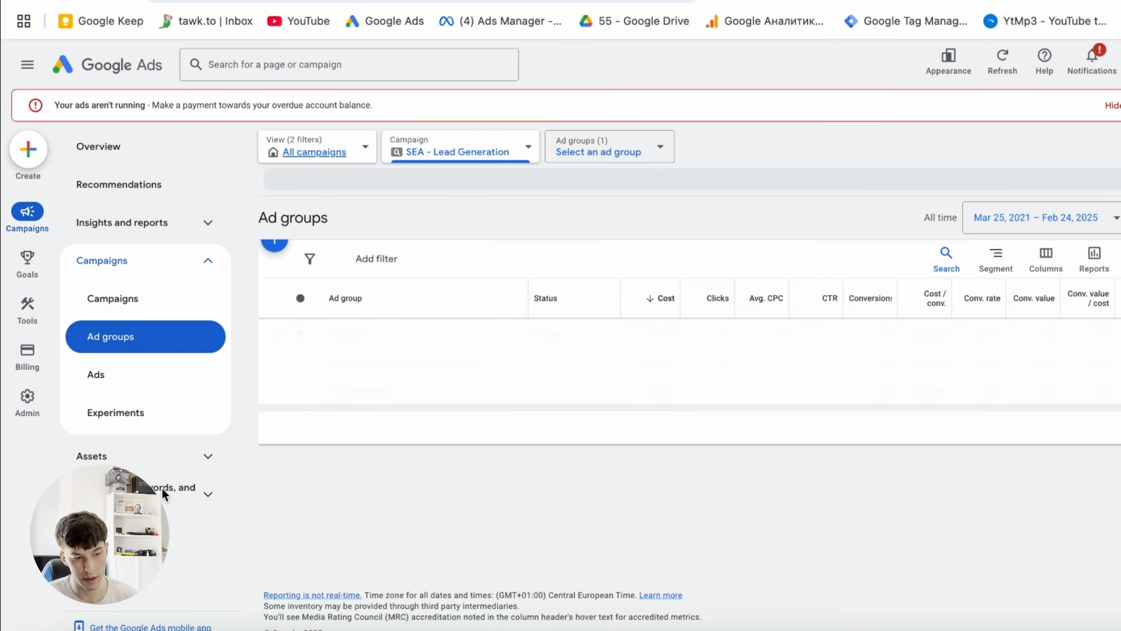
click(162, 491)
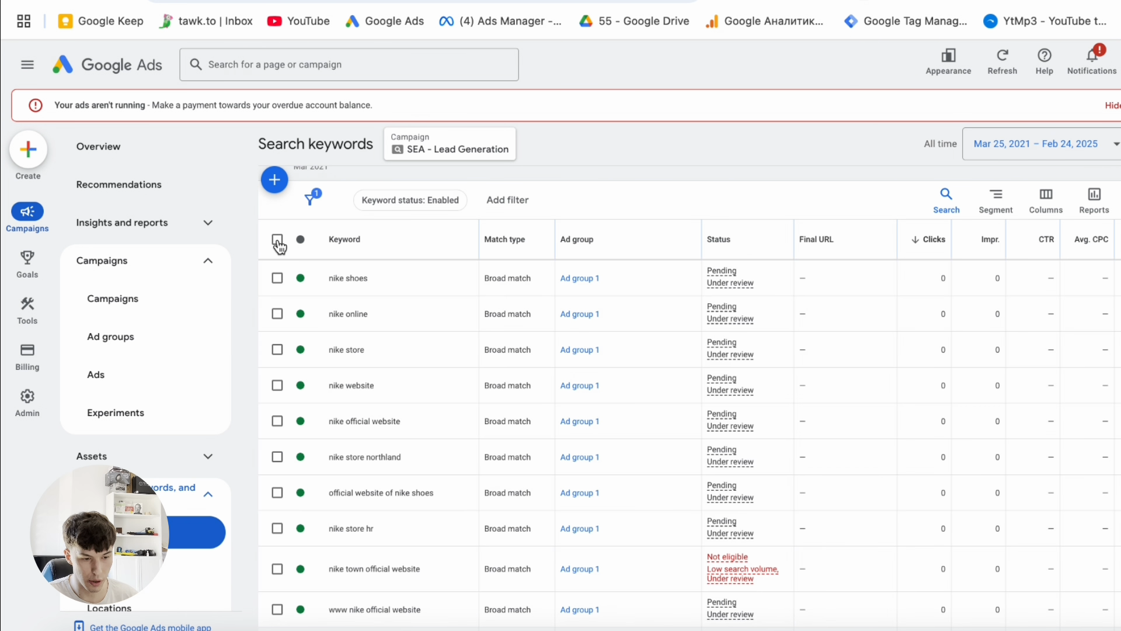
click(278, 241)
click(376, 203)
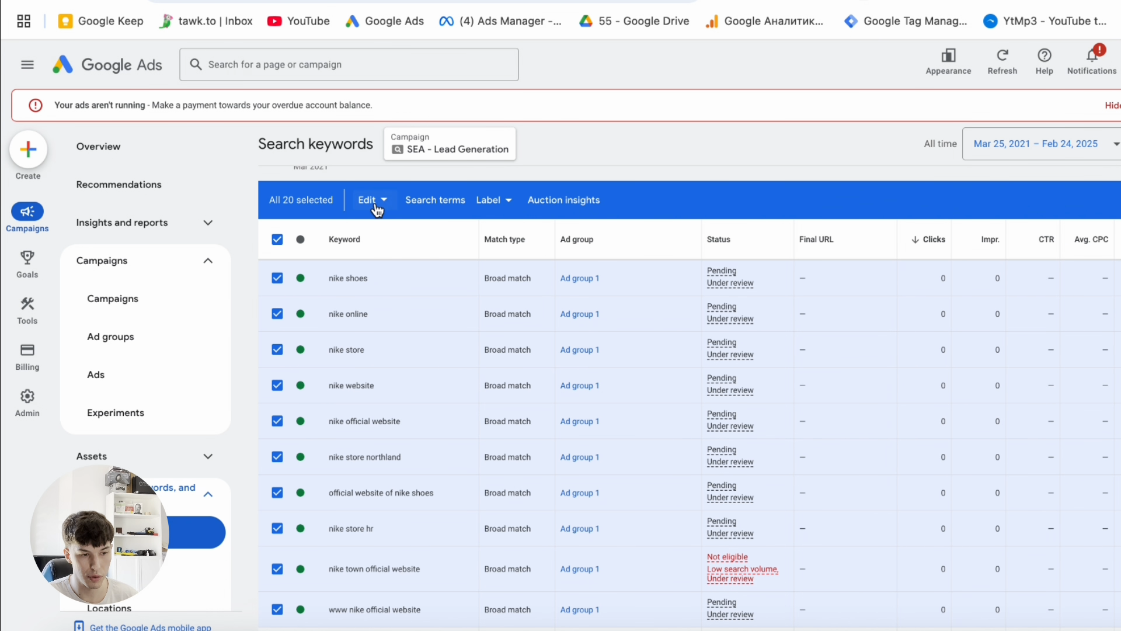
click(374, 201)
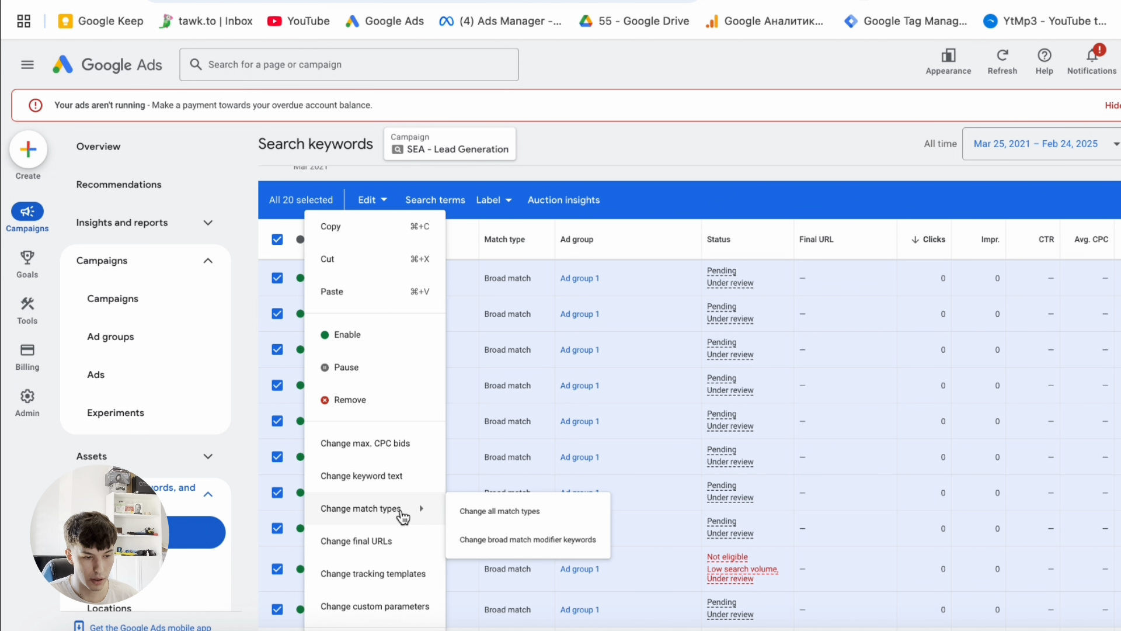
mouse_move(405, 512)
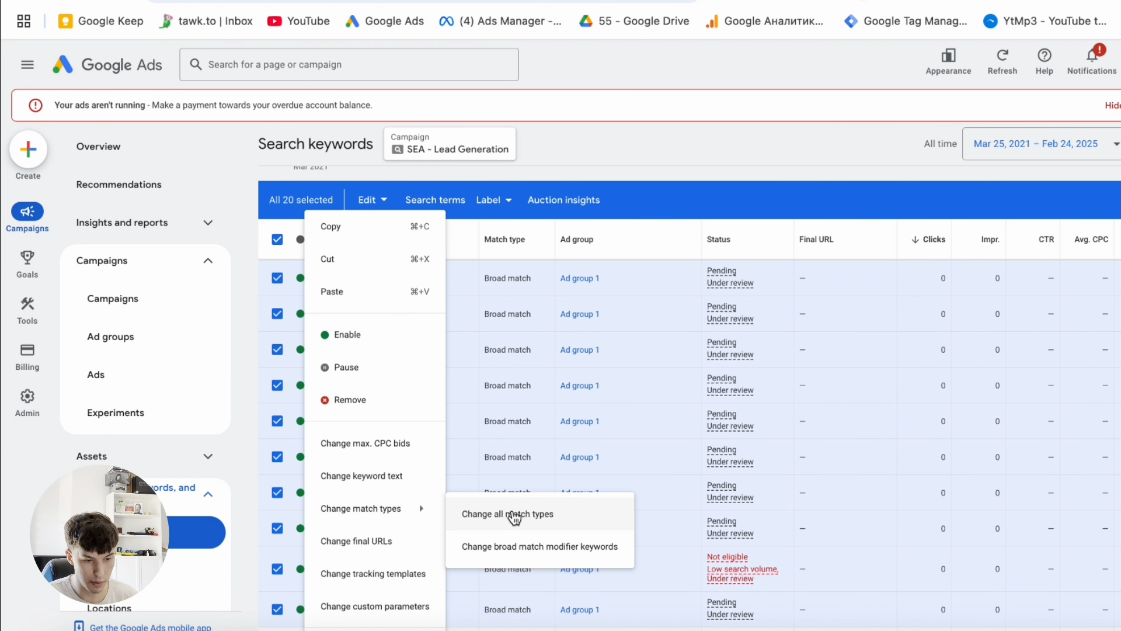
click(513, 513)
click(318, 330)
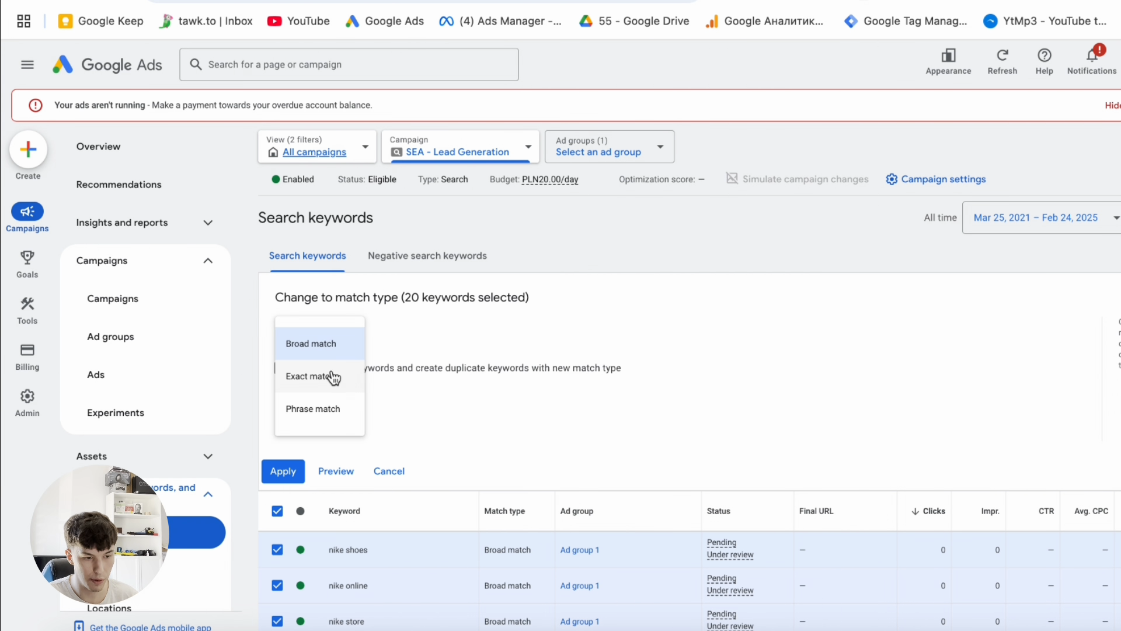
click(329, 374)
click(283, 471)
scroll(607, 607, down, 2)
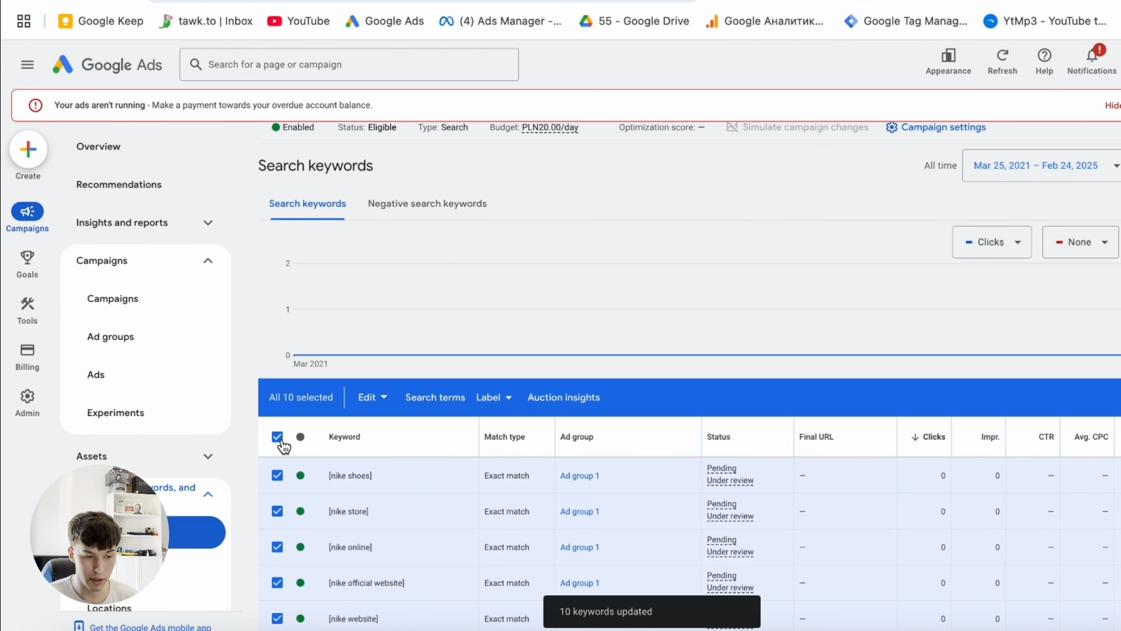
scroll(492, 537, down, 1)
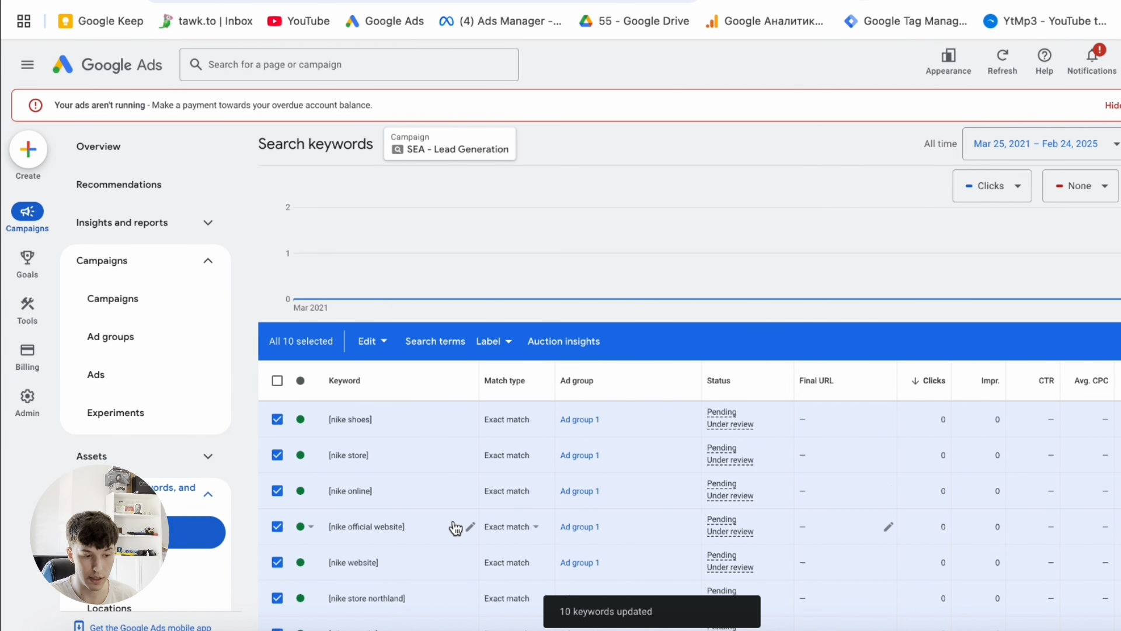
scroll(316, 409, down, 3)
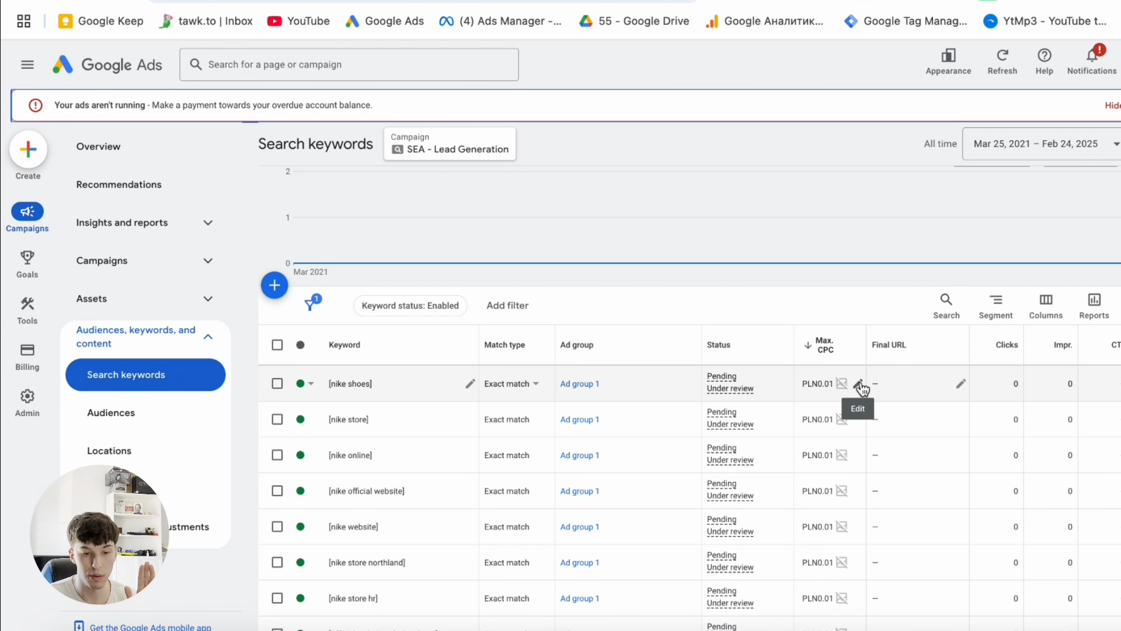
Set a keyword-specific maximum CPC of PLN 3.00 for the [nike shoes] keyword and save the large increase.
click(860, 384)
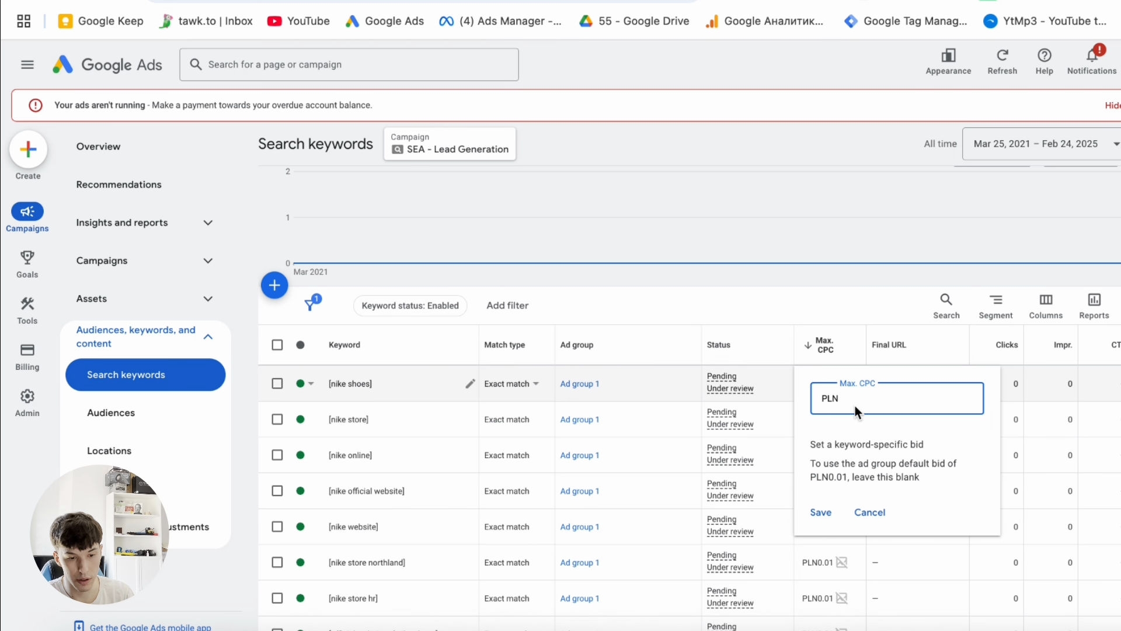
text(3)
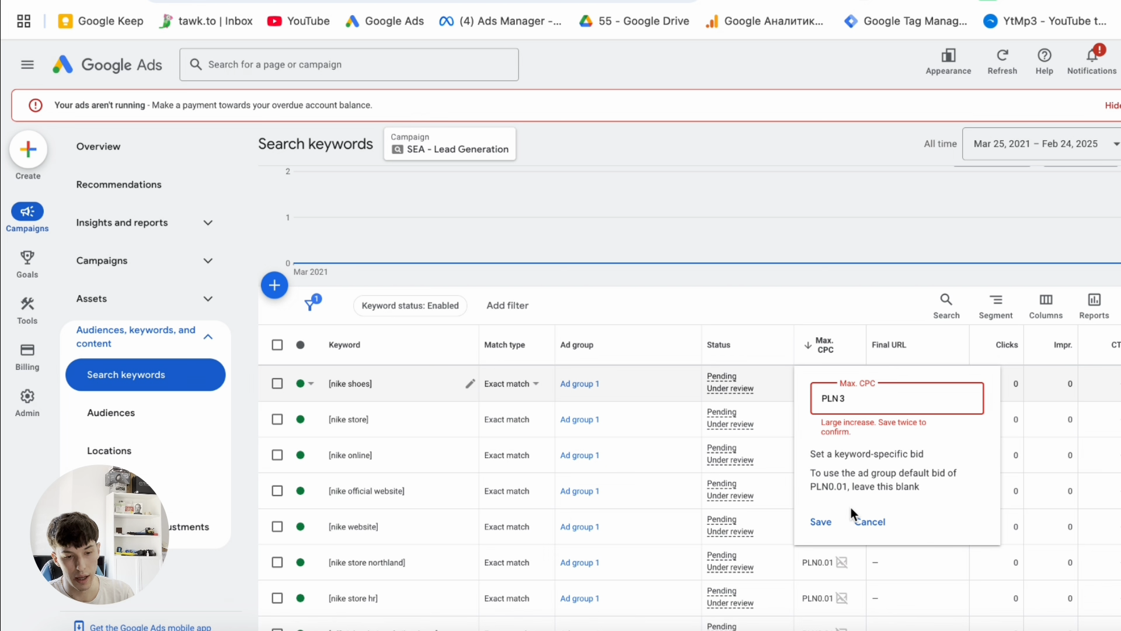
click(826, 525)
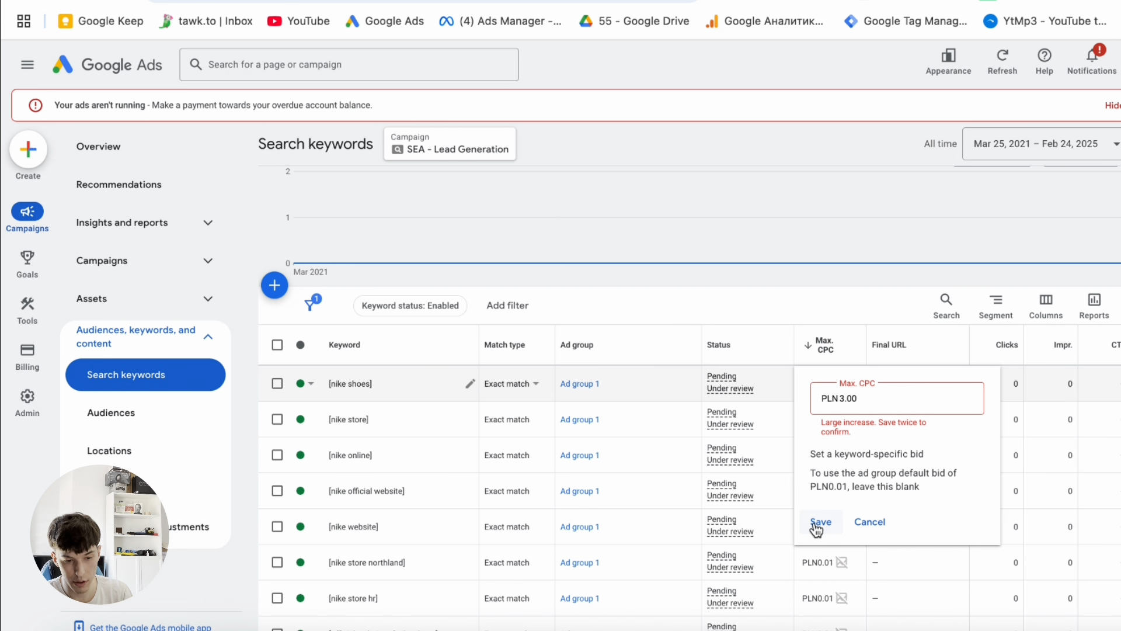
click(819, 525)
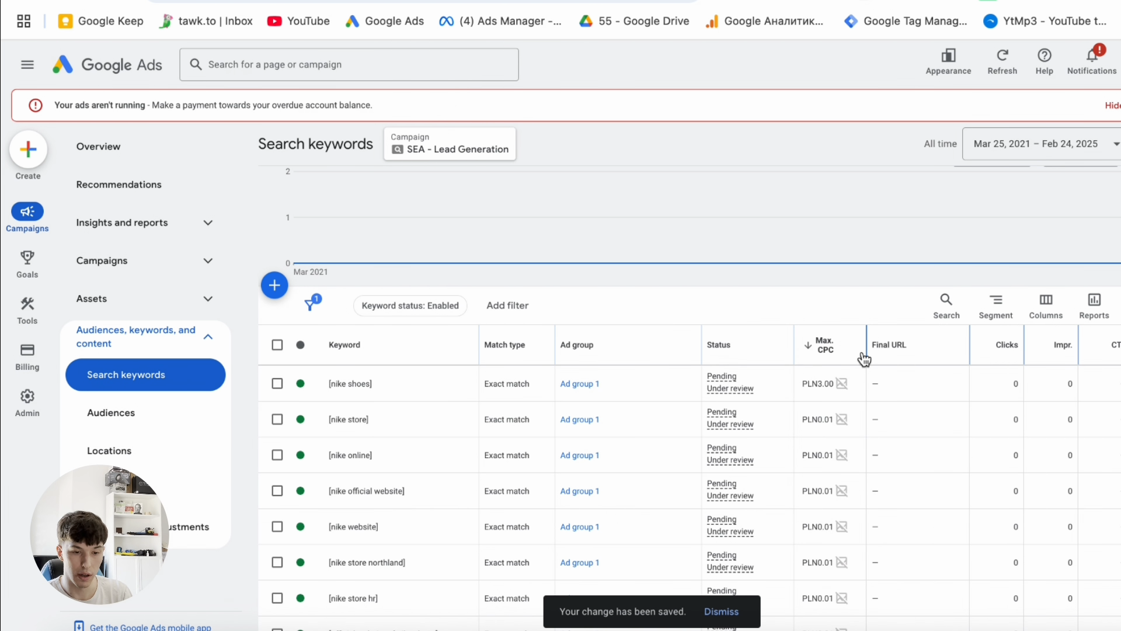
Examine the performance columns of the search keywords, and open the SEA - Lead Generation campaign's overview.
scroll(863, 385, right, 10)
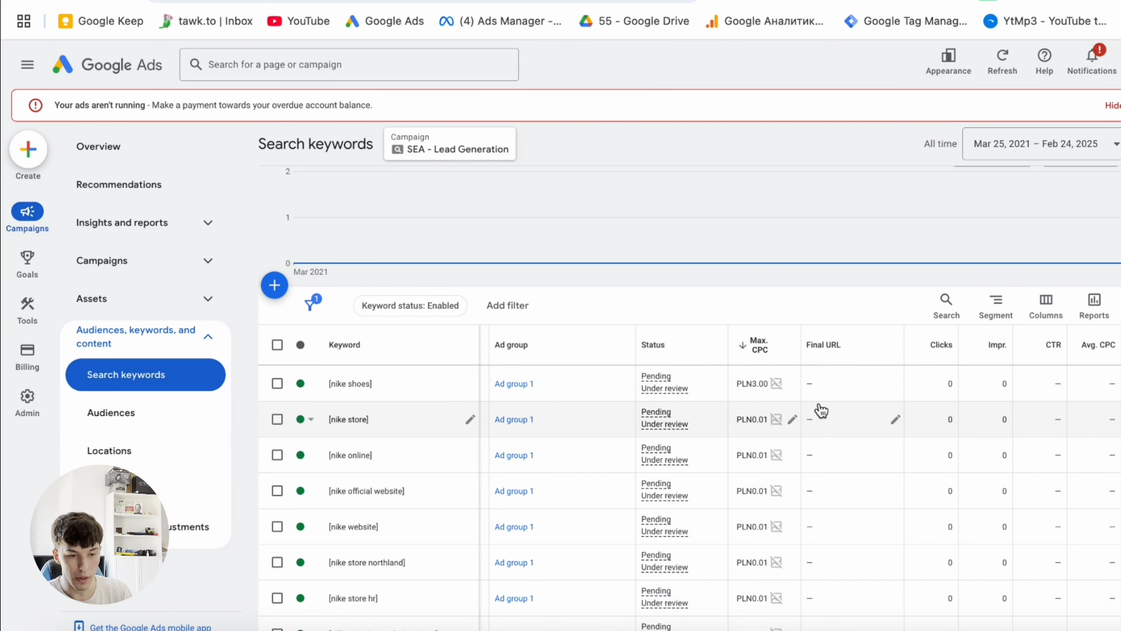
scroll(820, 411, right, 4)
scroll(645, 391, left, 11)
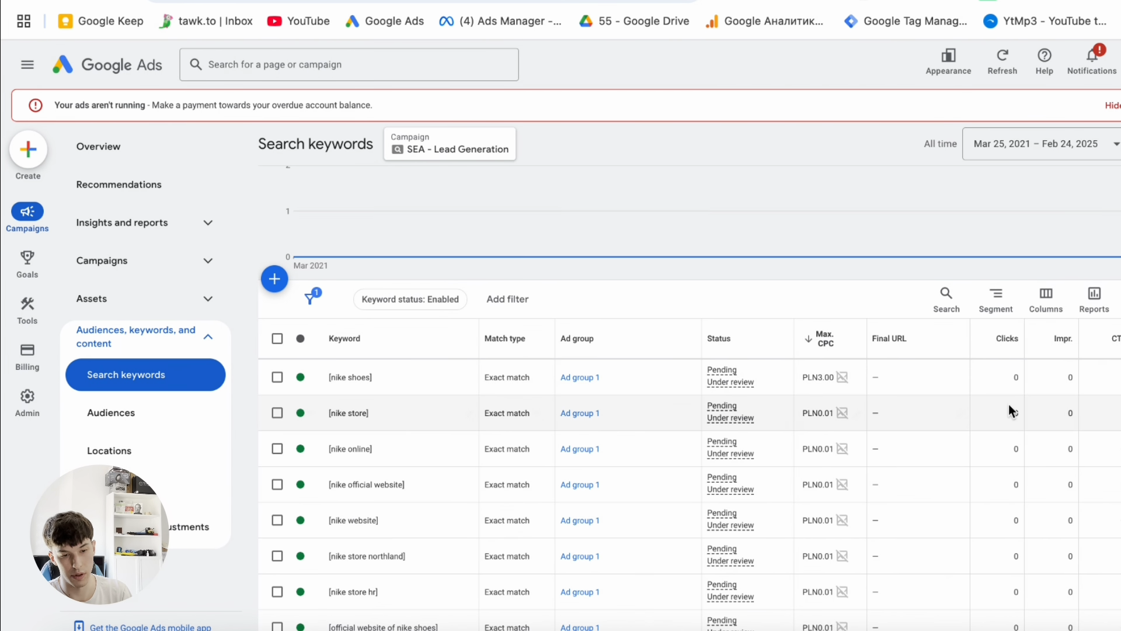
scroll(1017, 404, right, 5)
scroll(959, 401, left, 5)
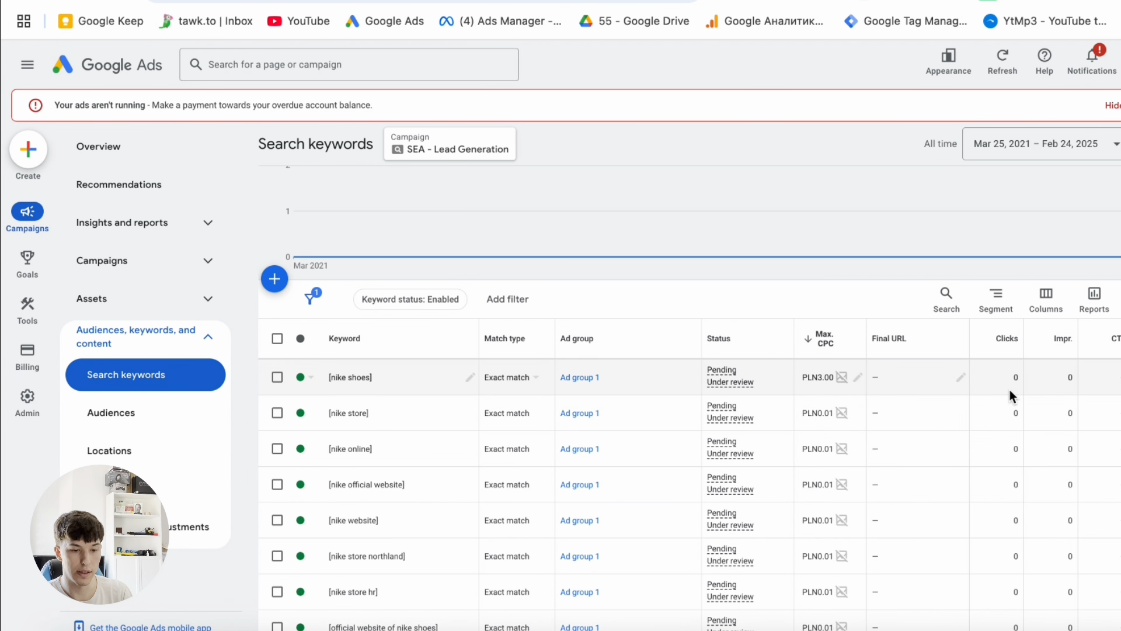
scroll(1010, 390, right, 5)
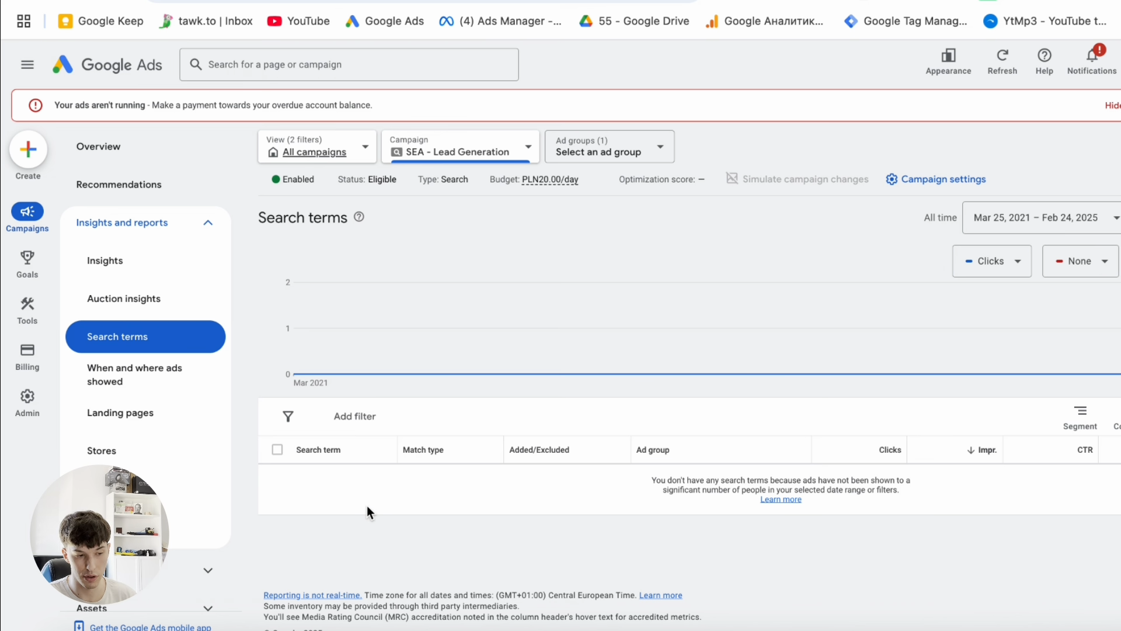
click(34, 219)
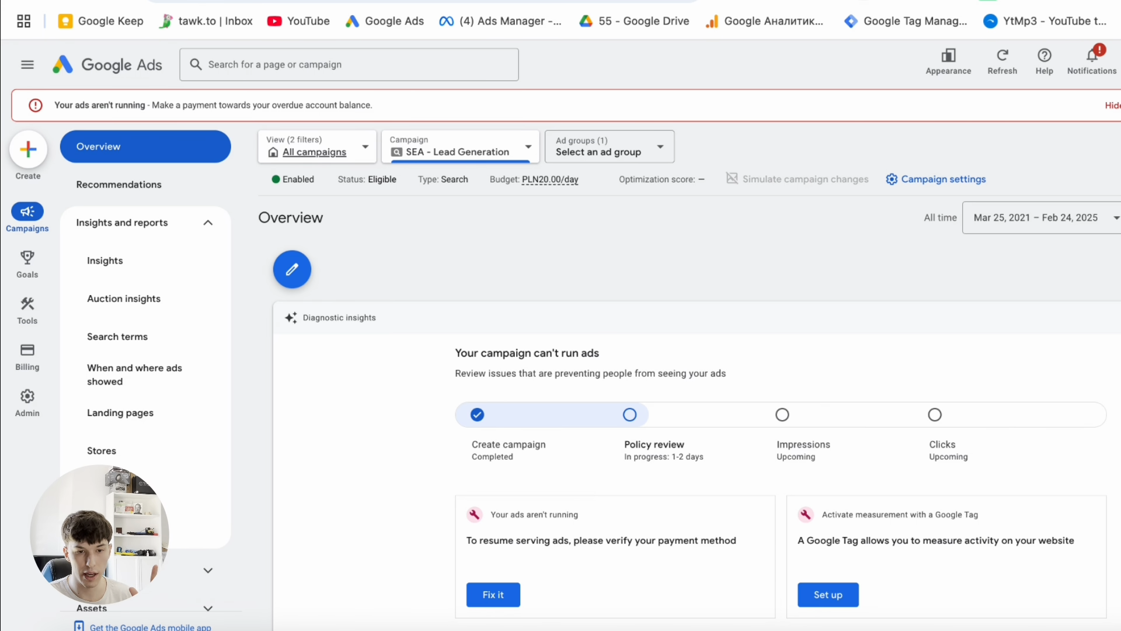
Switch to Google Drive and look through the tracking guides in 55Digital Agency World's Google Tag Manager (GTM) folder.
click(432, 1)
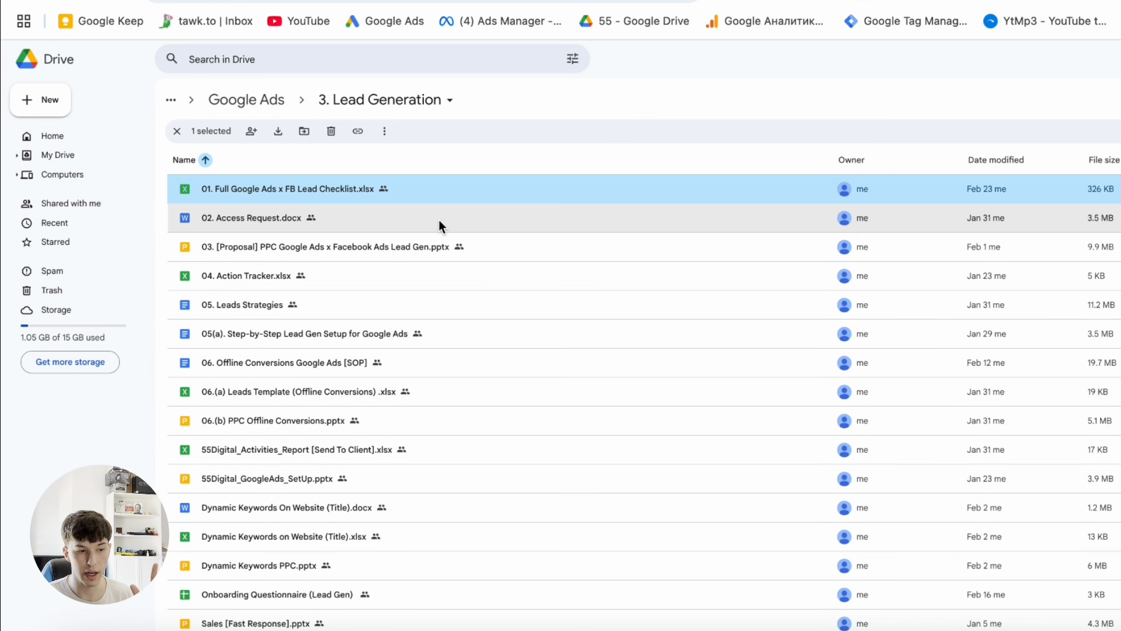
click(247, 106)
click(275, 102)
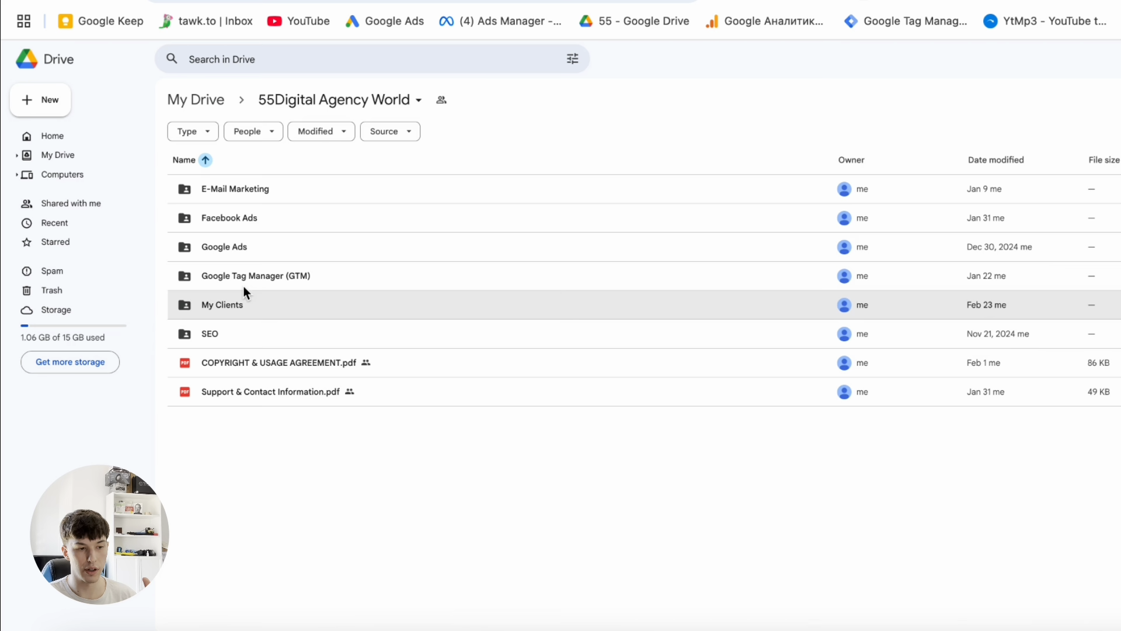
double_click(244, 281)
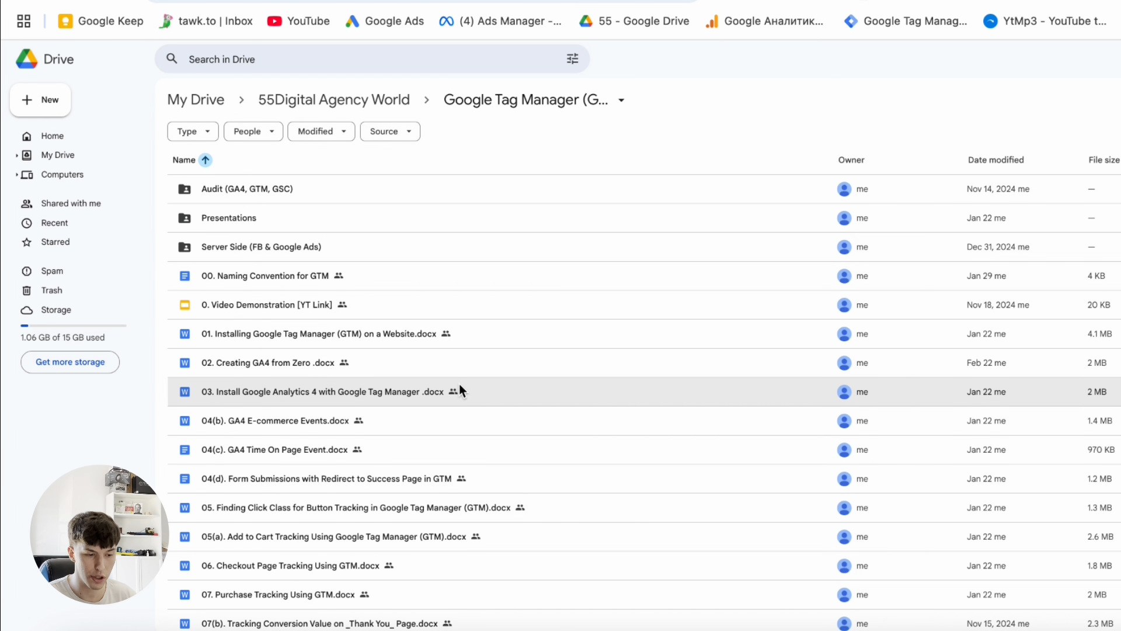
scroll(459, 384, down, 4)
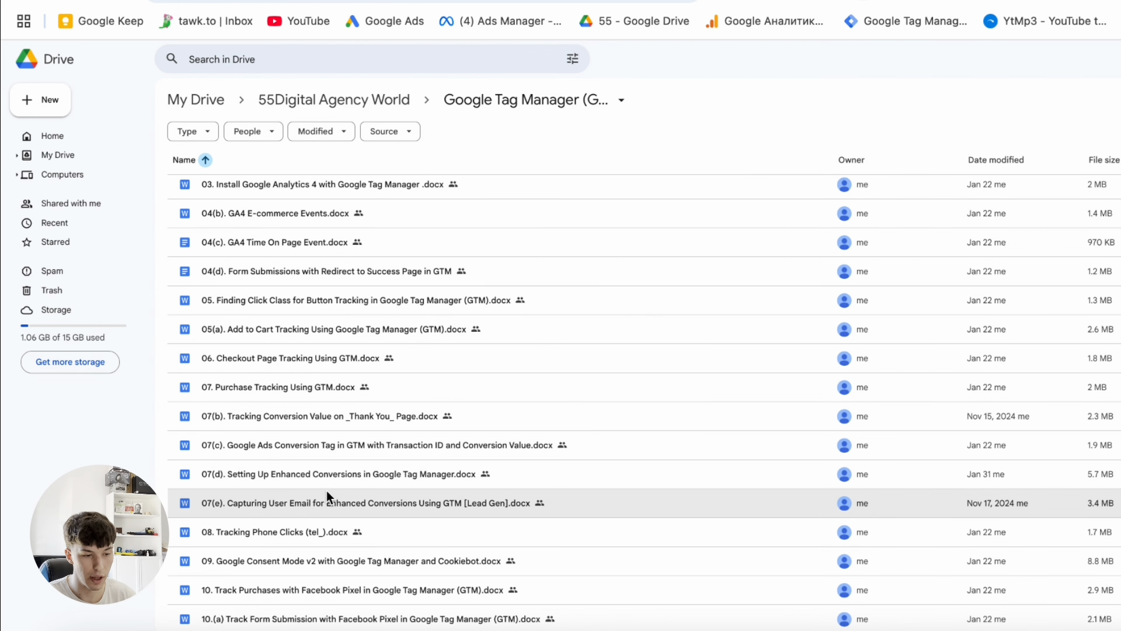
scroll(330, 495, down, 1)
scroll(362, 492, down, 1)
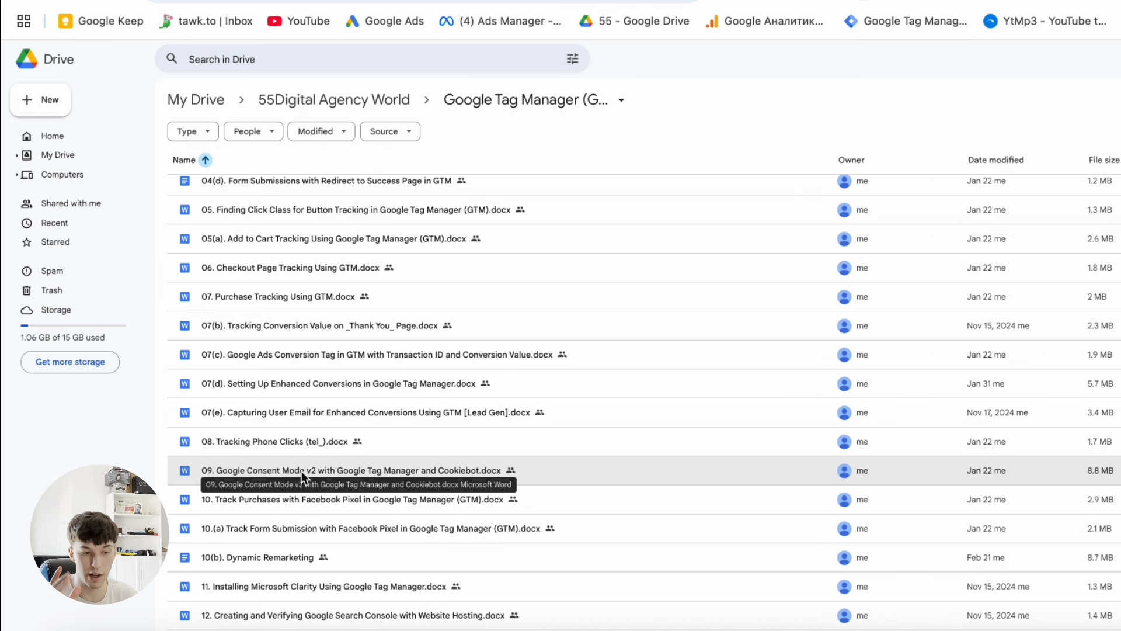
scroll(302, 471, down, 1)
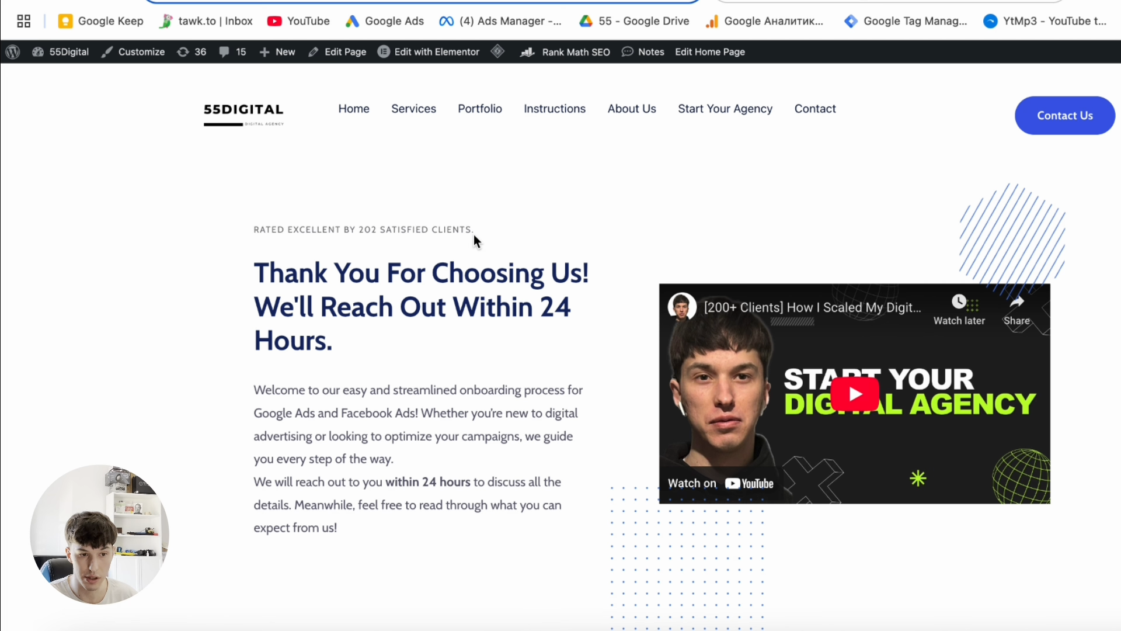
Look over the 55Digital website's thank-you page, including its heading, introductory text and video.
scroll(474, 233, down, 3)
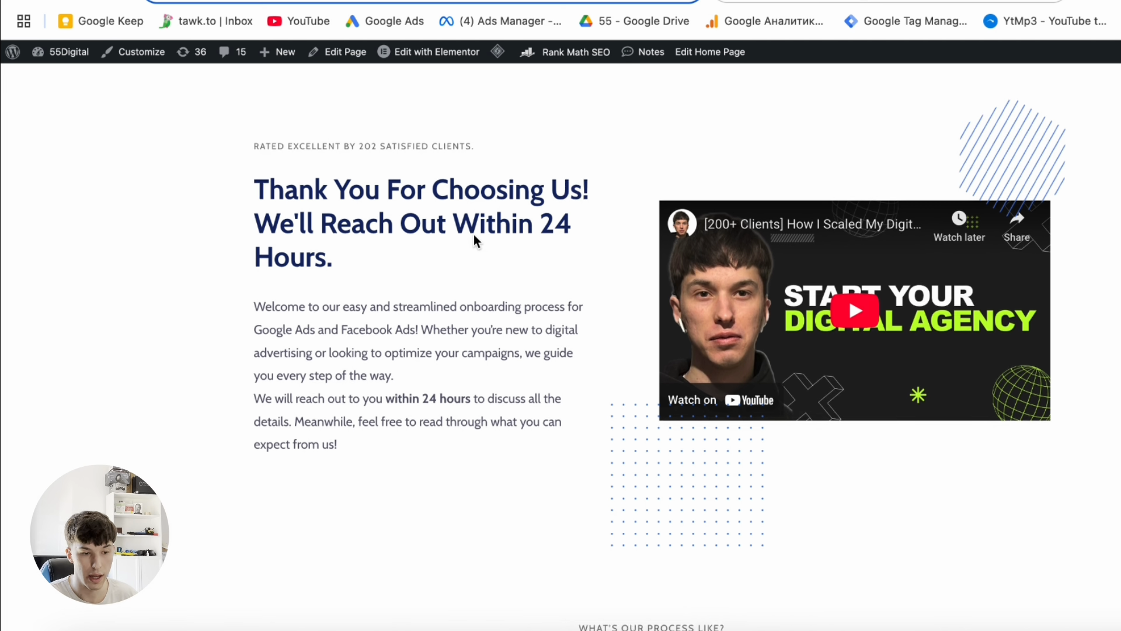
scroll(474, 236, up, 1)
scroll(461, 331, down, 3)
scroll(461, 330, up, 5)
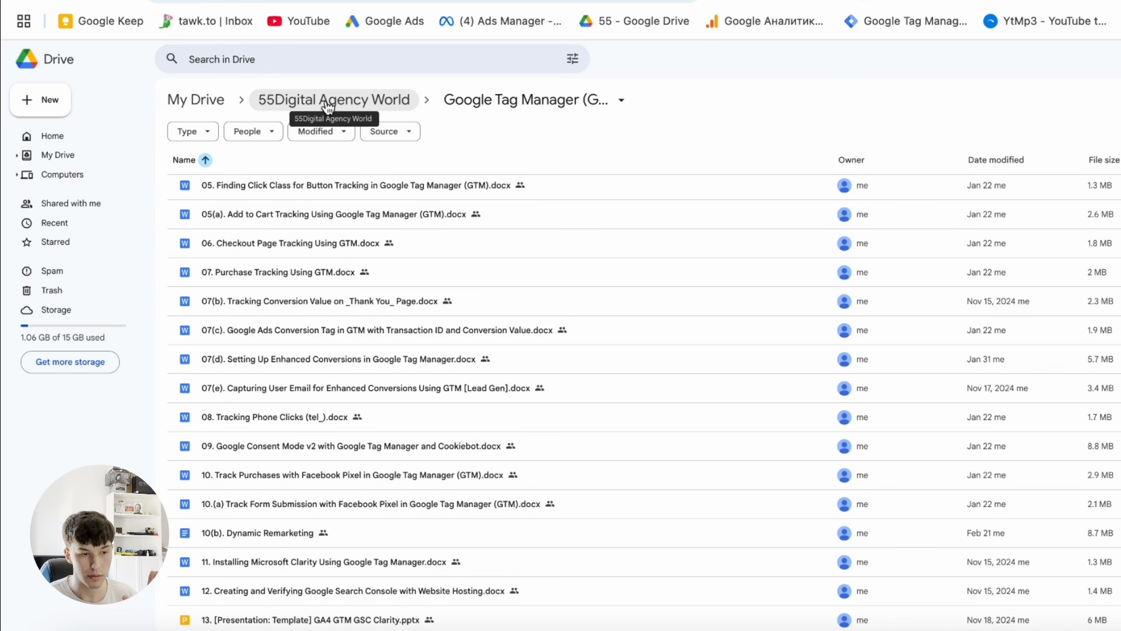
Open Drive's Google Ads folder and check the Server Side SOP and GA4/GTM presentation links in 01. Full Google Ads x FB Lead Checklist.xlsx.
click(325, 105)
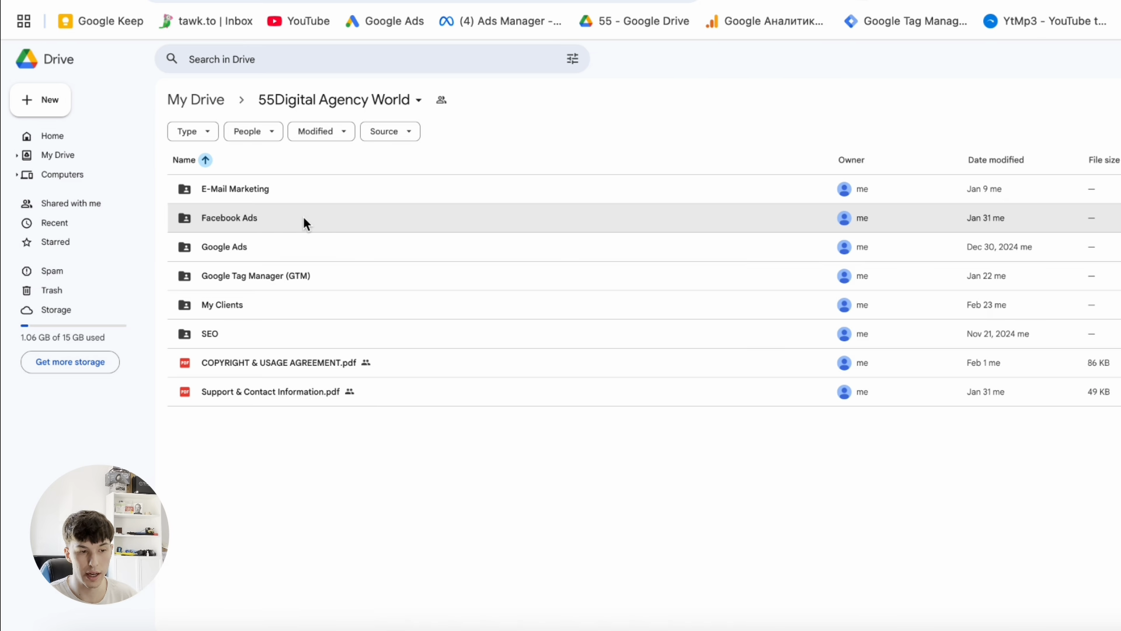
double_click(265, 246)
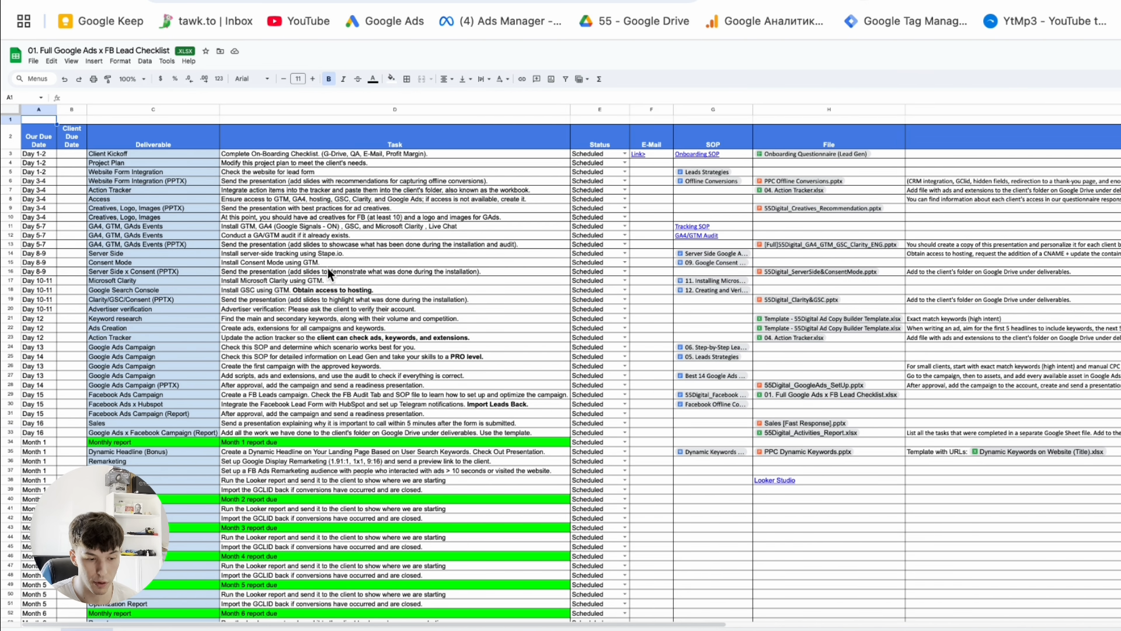
click(702, 252)
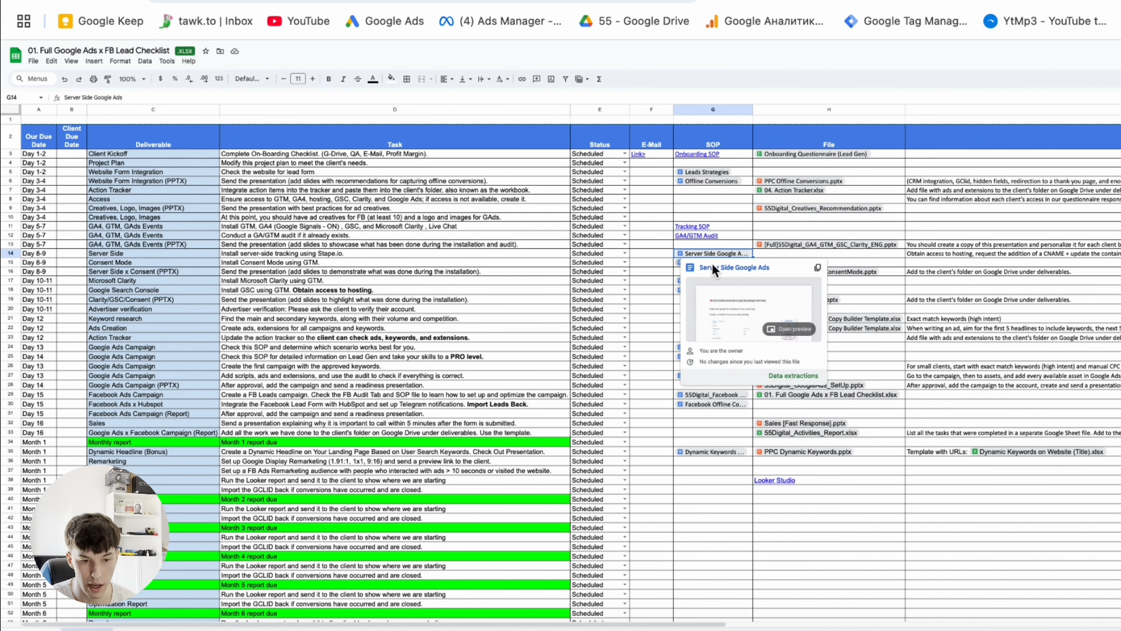
click(864, 256)
click(814, 245)
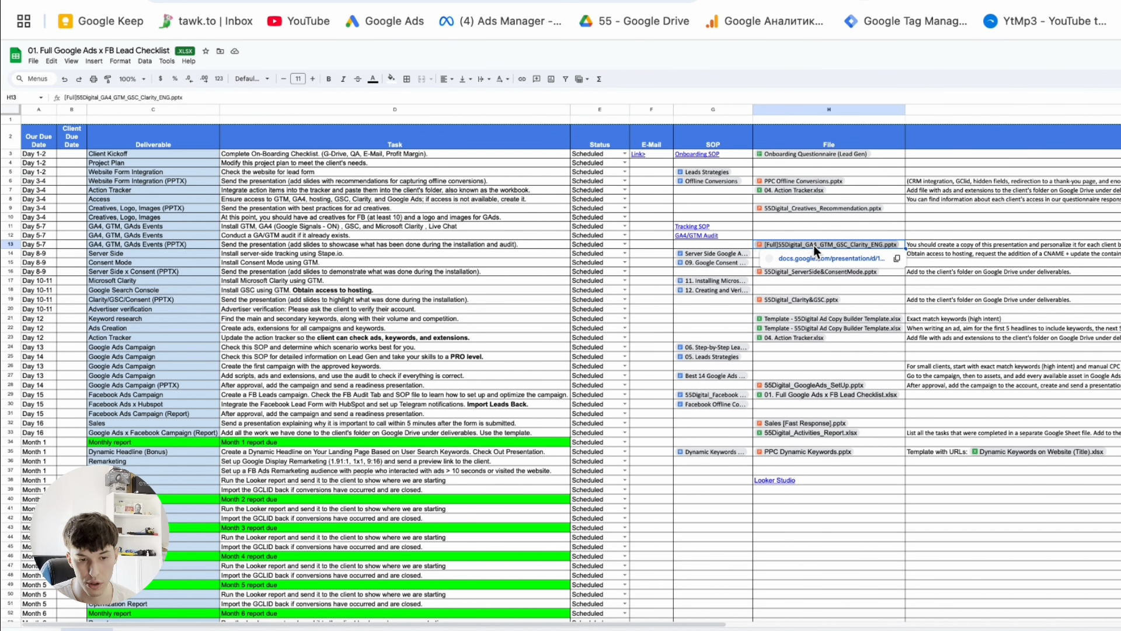
click(841, 508)
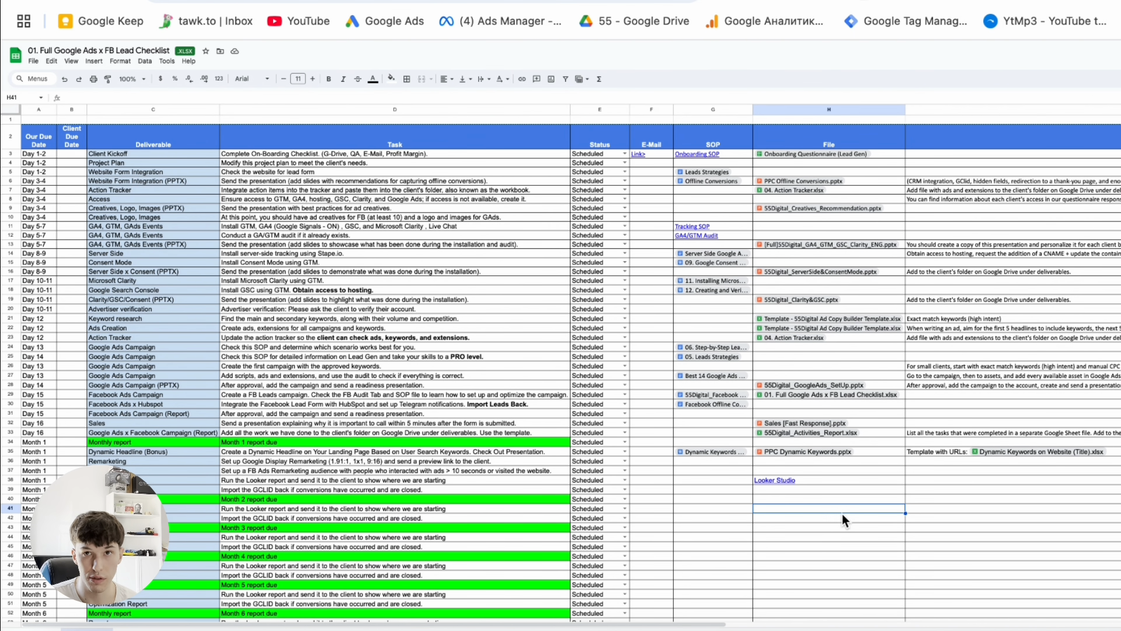
Review the checklist workbook's Google Ads Audit, client questionnaire and On-Boarding sheets.
click(495, 626)
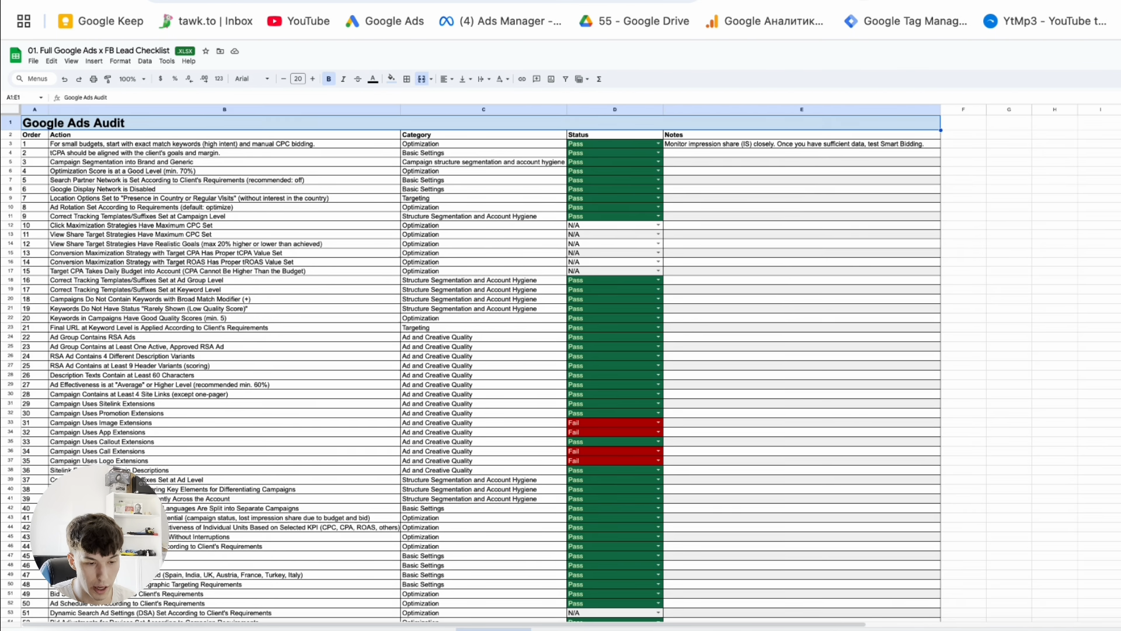
click(299, 627)
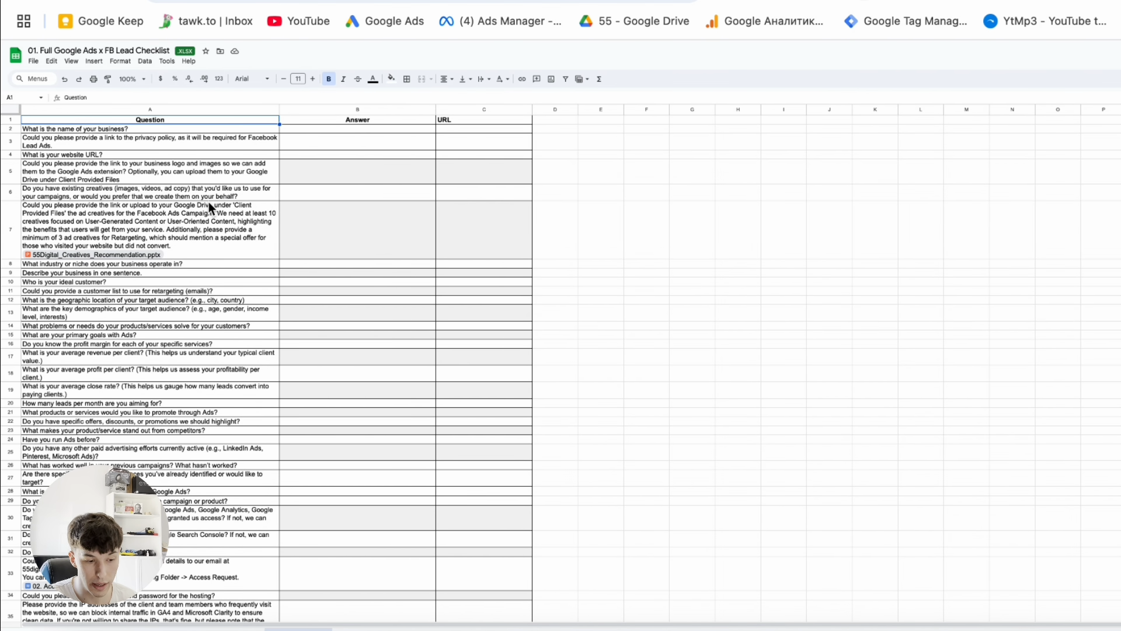
click(173, 627)
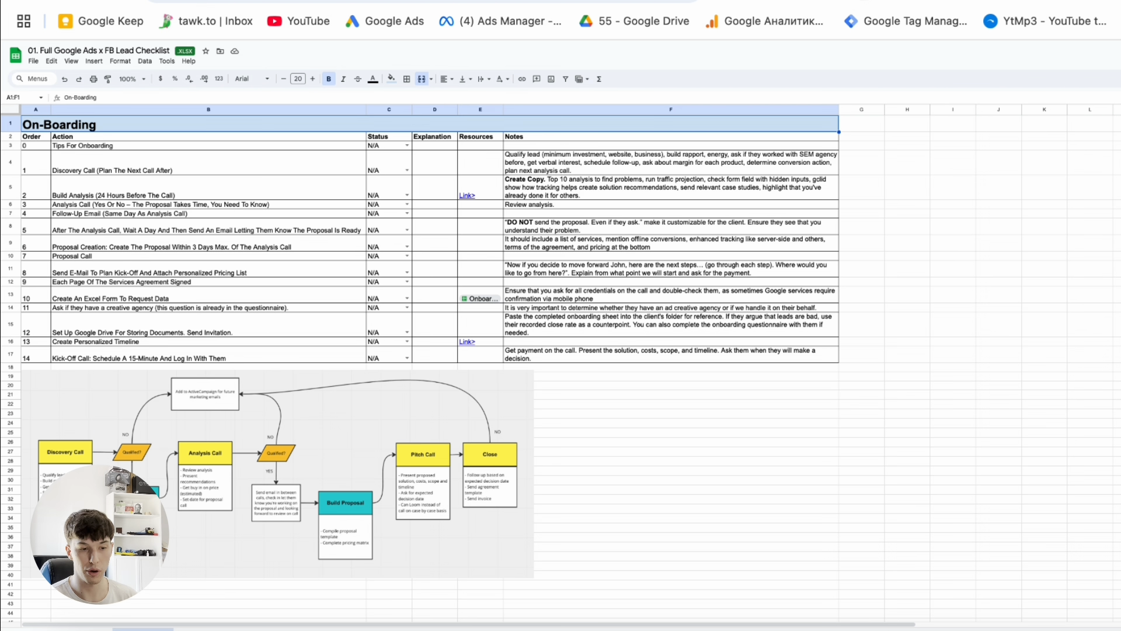